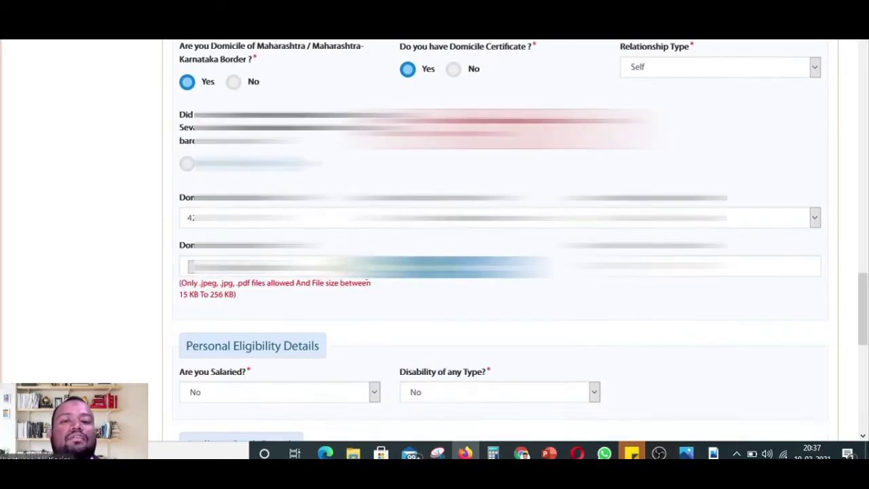
- Save the updated personal details in the profile and dismiss the success message
{"action": "left_click", "coordinate": [480, 312]}
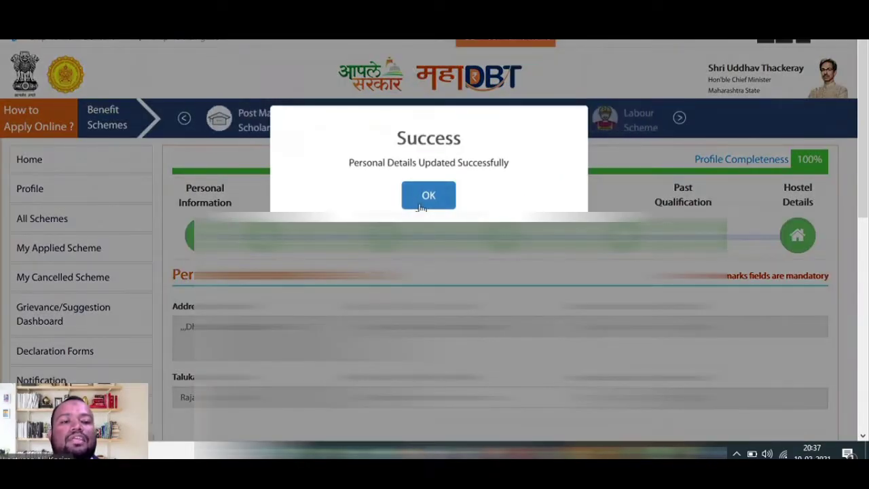
{"action": "left_click", "coordinate": [419, 205]}
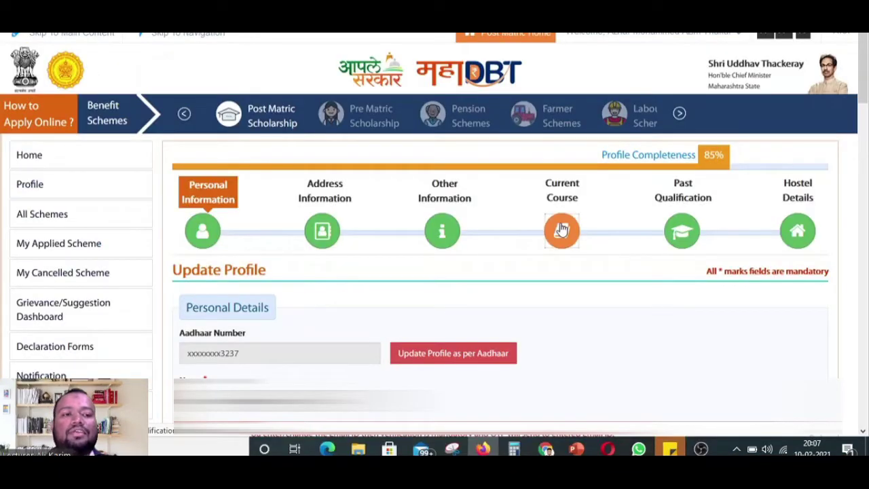
- Open the Current Course section of the profile and delete the Second Year entry from the course table
{"action": "left_click", "coordinate": [562, 230]}
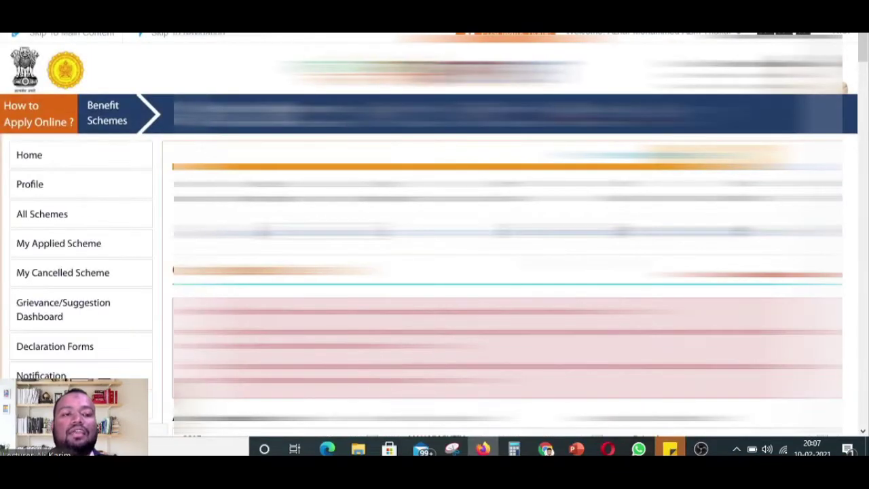
{"action": "scroll", "coordinate": [508, 272], "scroll_direction": "down", "scroll_amount": 7}
{"action": "scroll", "coordinate": [508, 271], "scroll_direction": "up", "scroll_amount": 2}
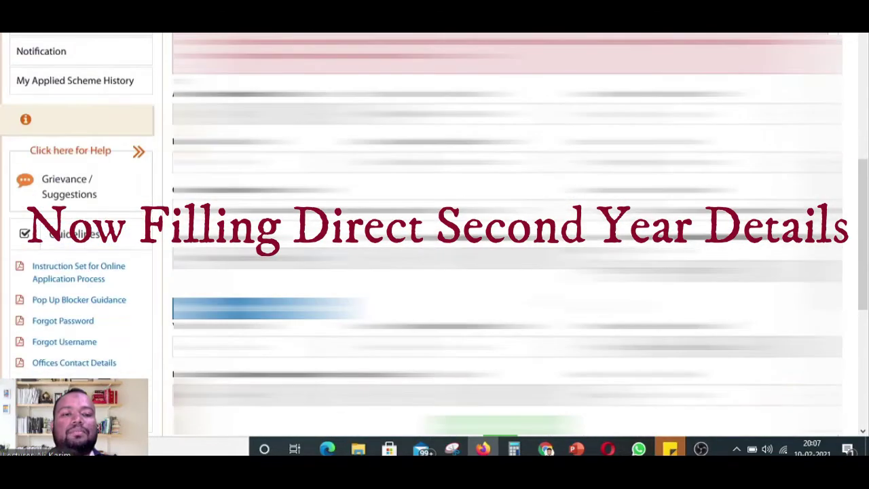
{"action": "scroll", "coordinate": [508, 271], "scroll_direction": "down", "scroll_amount": 5}
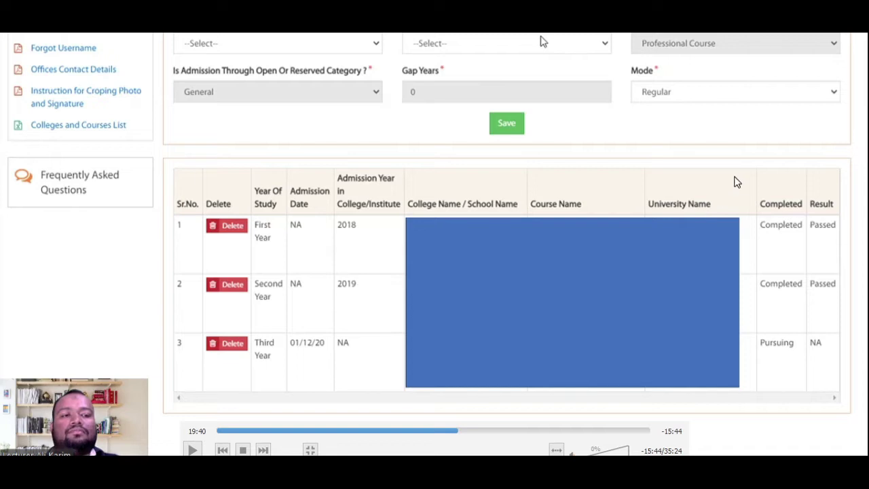
{"action": "mouse_move", "coordinate": [386, 396]}
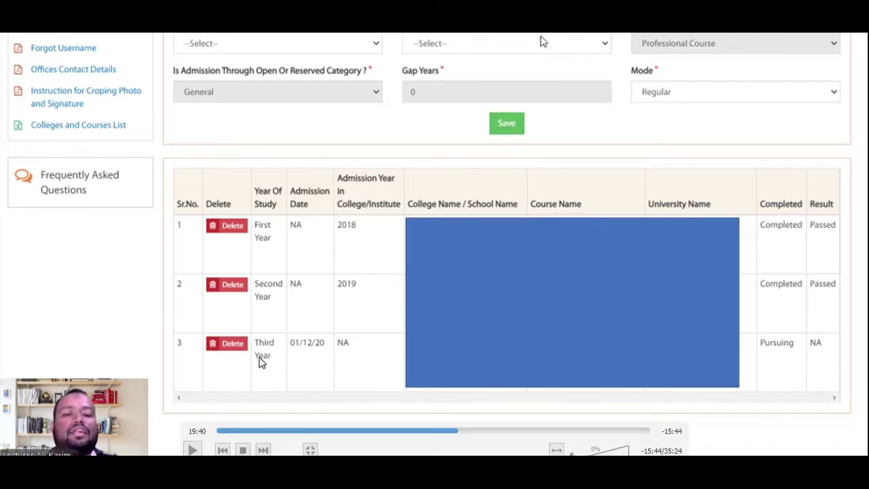
{"action": "mouse_move", "coordinate": [464, 415]}
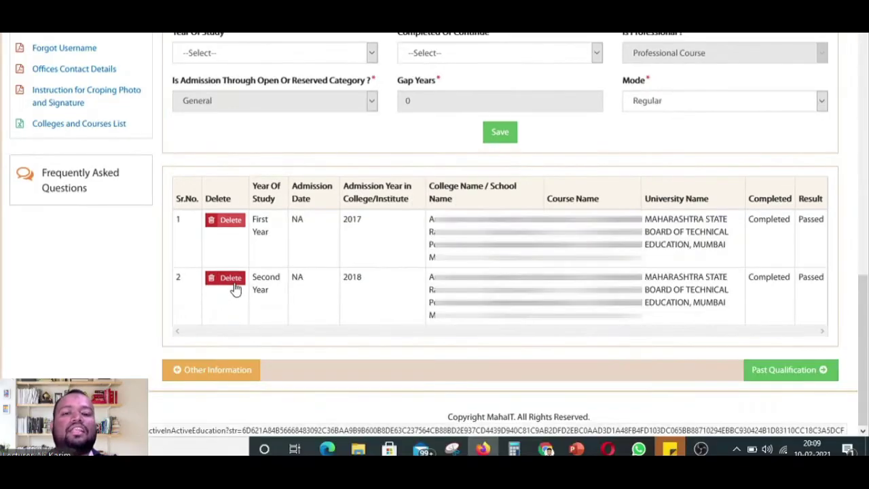
{"action": "left_click", "coordinate": [231, 278]}
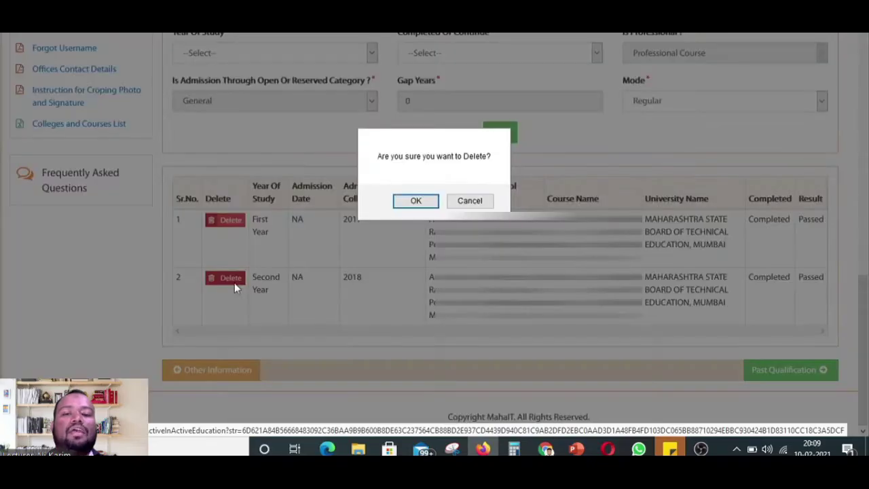
{"action": "left_click", "coordinate": [419, 204]}
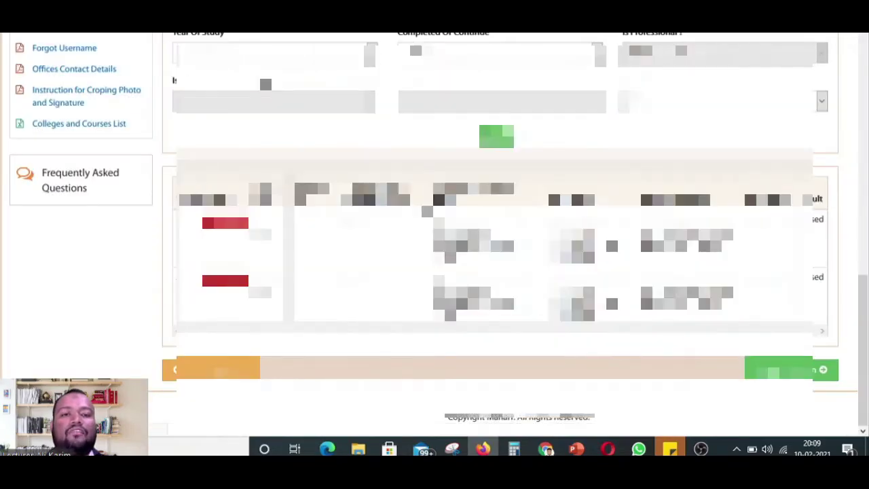
{"action": "scroll", "coordinate": [435, 238], "scroll_direction": "down", "scroll_amount": 7}
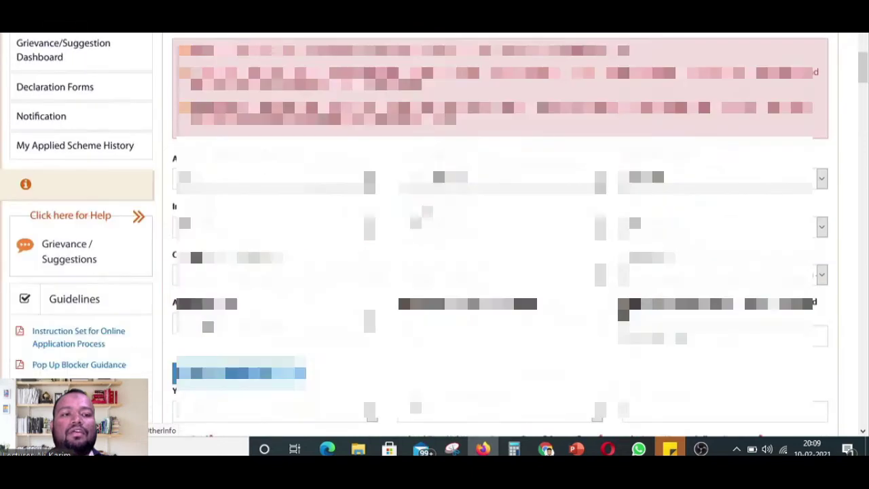
{"action": "scroll", "coordinate": [435, 238], "scroll_direction": "down", "scroll_amount": 1}
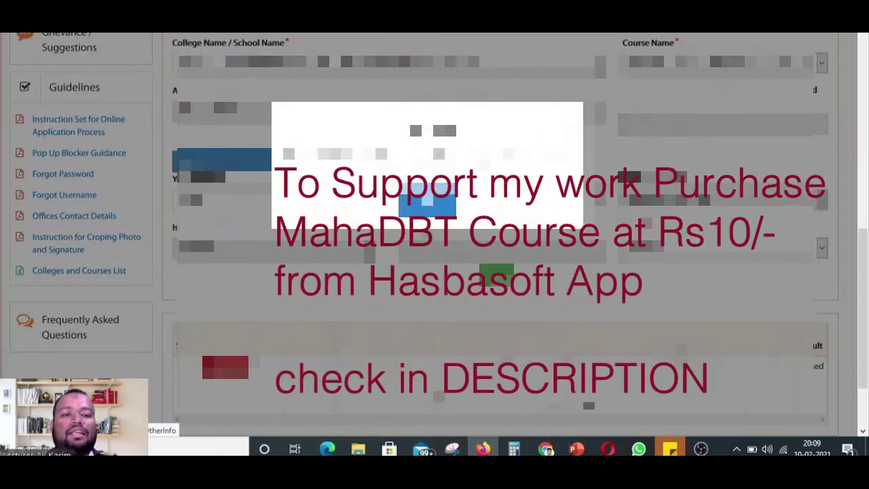
{"action": "scroll", "coordinate": [435, 238], "scroll_direction": "down", "scroll_amount": 3}
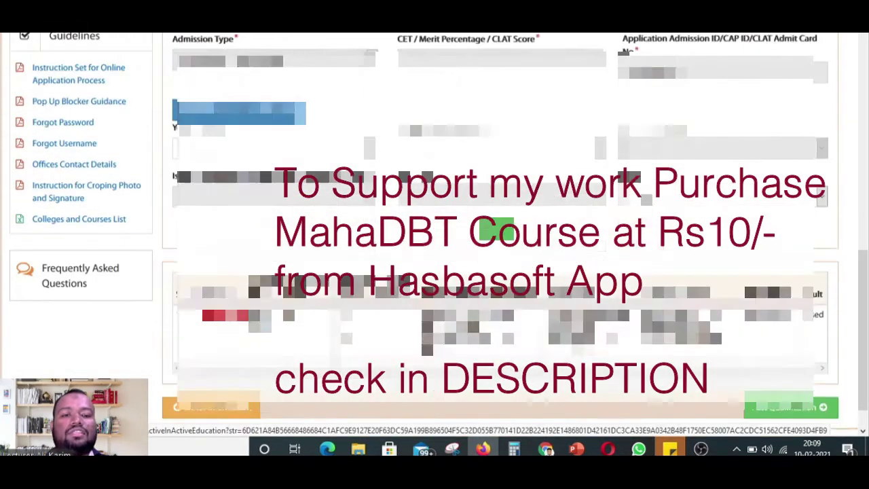
- Delete the First Year entry from the current course table and acknowledge the deletion
{"action": "left_click", "coordinate": [228, 282]}
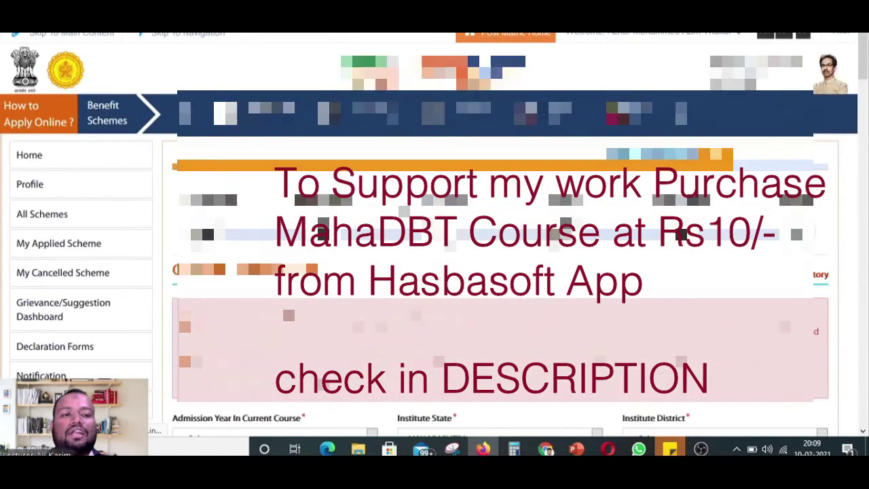
{"action": "scroll", "coordinate": [500, 271], "scroll_direction": "down", "scroll_amount": 15}
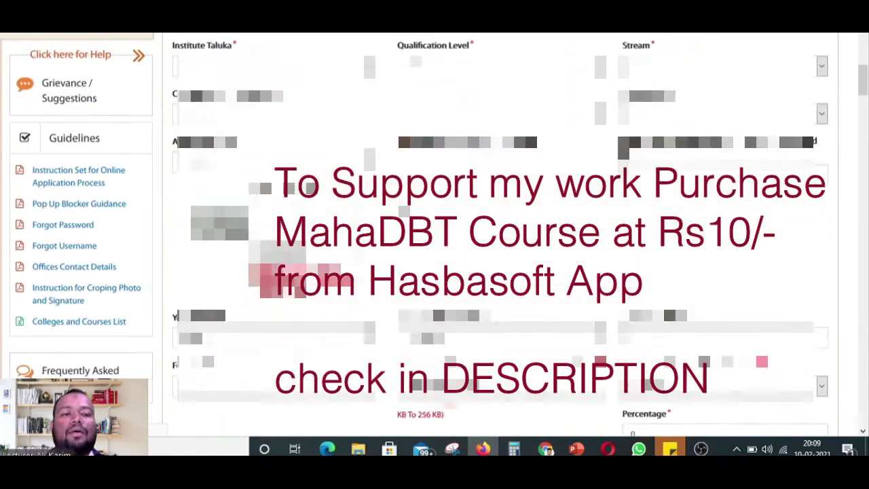
{"action": "scroll", "coordinate": [500, 271], "scroll_direction": "down", "scroll_amount": 5}
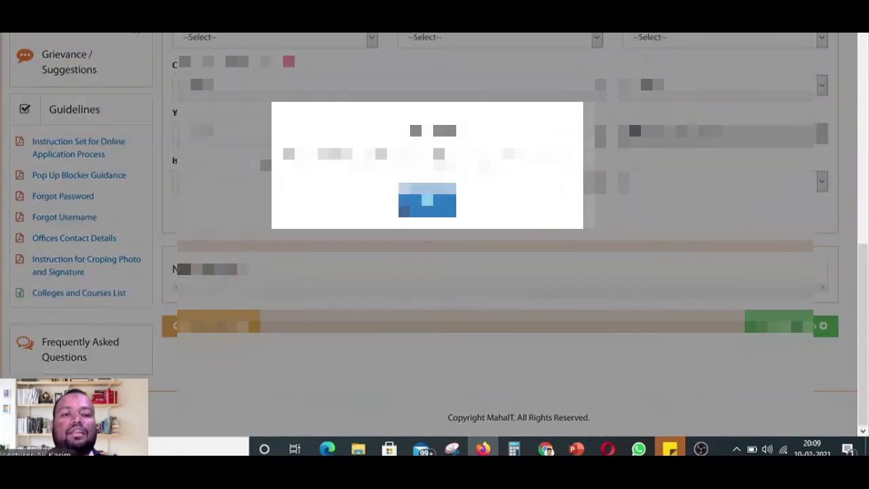
{"action": "left_click", "coordinate": [428, 202]}
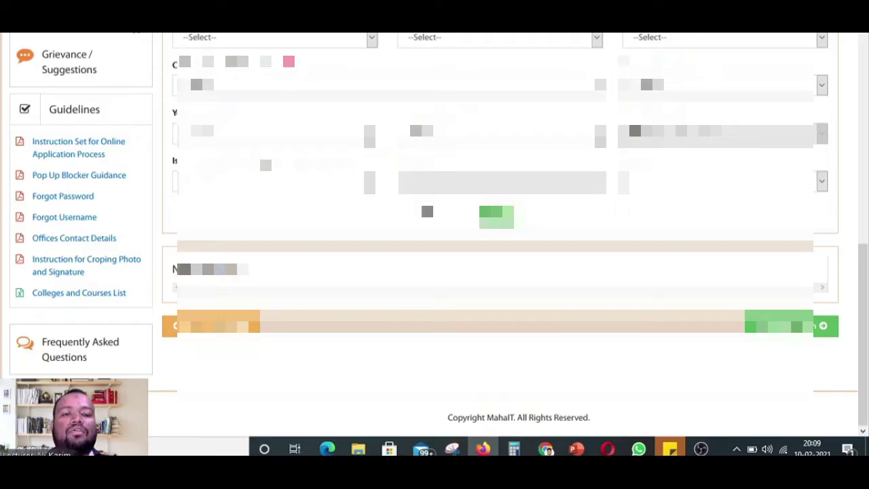
- Review the saved qualification entry in the Past Qualification section
{"action": "scroll", "coordinate": [427, 211], "scroll_direction": "up", "scroll_amount": 20}
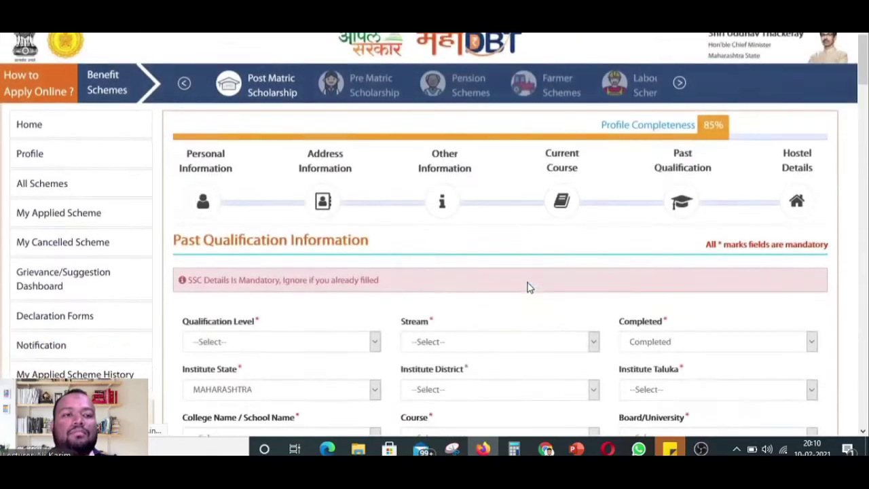
{"action": "scroll", "coordinate": [527, 288], "scroll_direction": "down", "scroll_amount": 8}
{"action": "scroll", "coordinate": [530, 288], "scroll_direction": "down", "scroll_amount": 3}
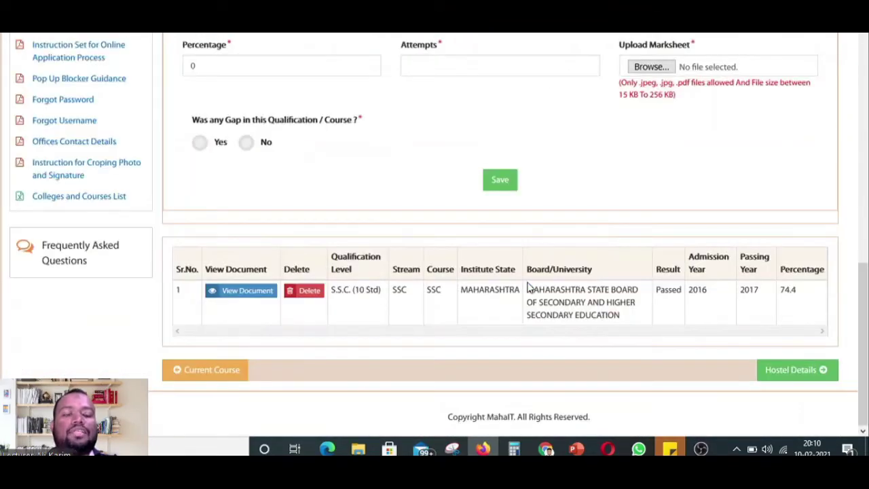
{"action": "scroll", "coordinate": [632, 318], "scroll_direction": "up", "scroll_amount": 10}
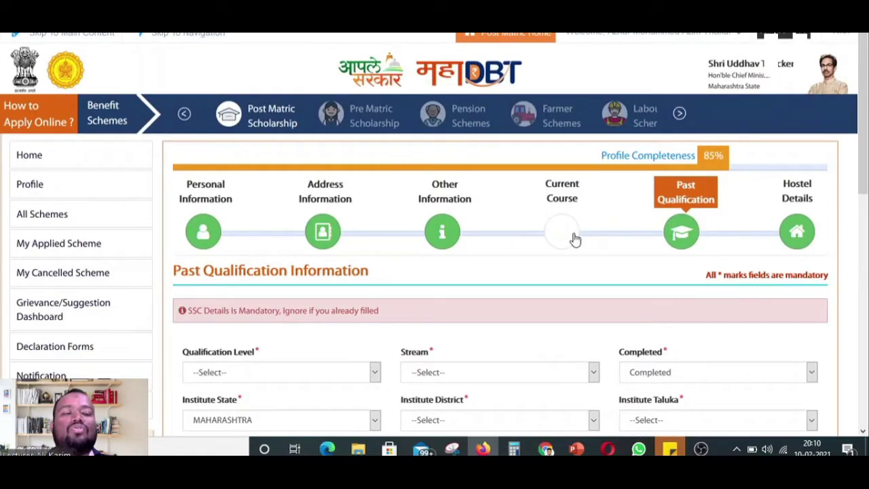
- Return to the Current Course details and set the admission year in the current course to 2020
{"action": "left_click", "coordinate": [560, 230]}
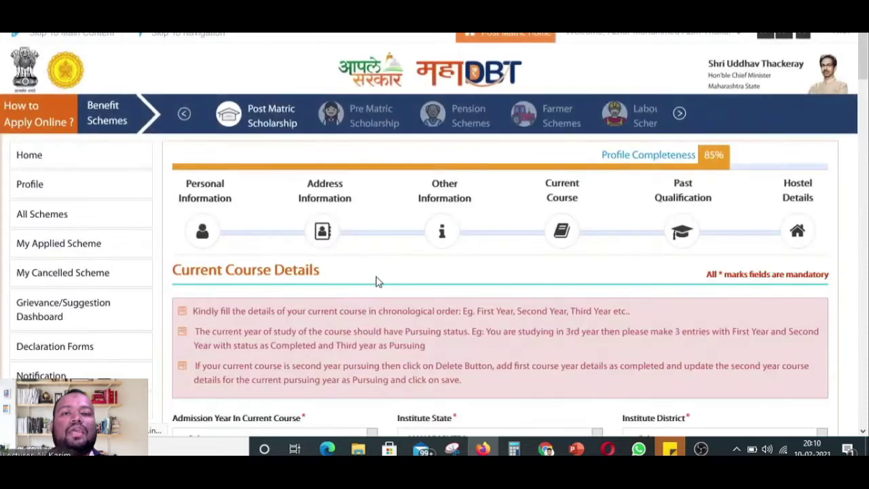
{"action": "scroll", "coordinate": [377, 277], "scroll_direction": "down", "scroll_amount": 4}
{"action": "left_click", "coordinate": [332, 183]}
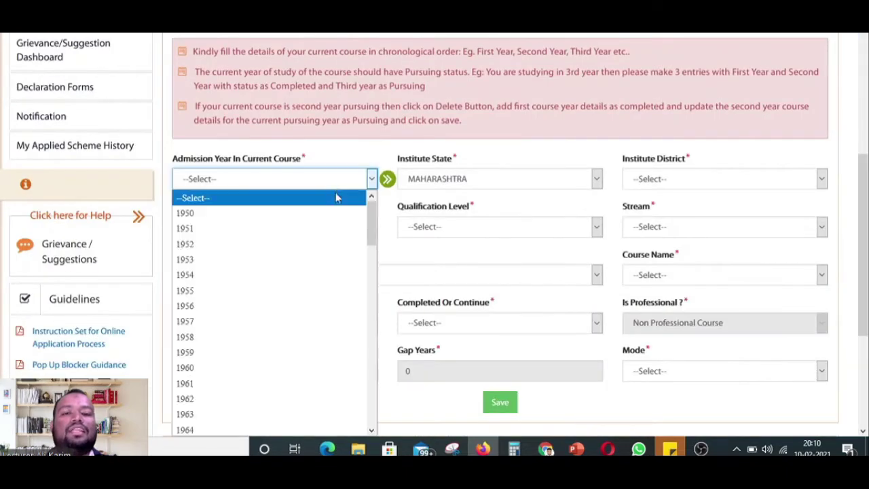
{"action": "scroll", "coordinate": [338, 202], "scroll_direction": "down", "scroll_amount": 2}
{"action": "scroll", "coordinate": [477, 256], "scroll_direction": "down", "scroll_amount": 3}
{"action": "scroll", "coordinate": [477, 256], "scroll_direction": "up", "scroll_amount": 1}
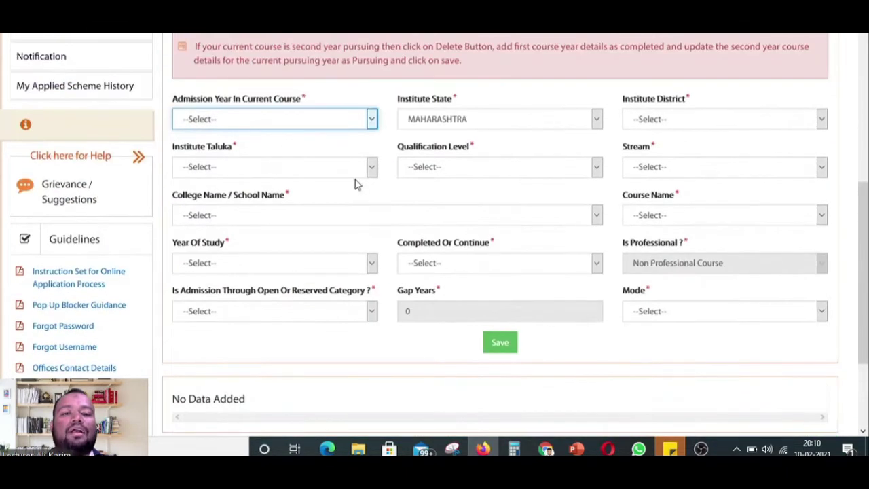
{"action": "left_click", "coordinate": [333, 121]}
{"action": "scroll", "coordinate": [325, 330], "scroll_direction": "down", "scroll_amount": 14}
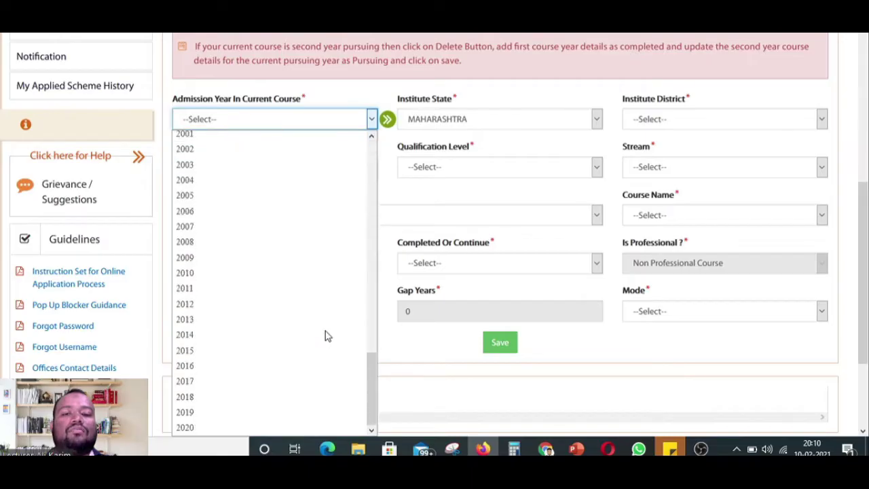
{"action": "left_click", "coordinate": [264, 427]}
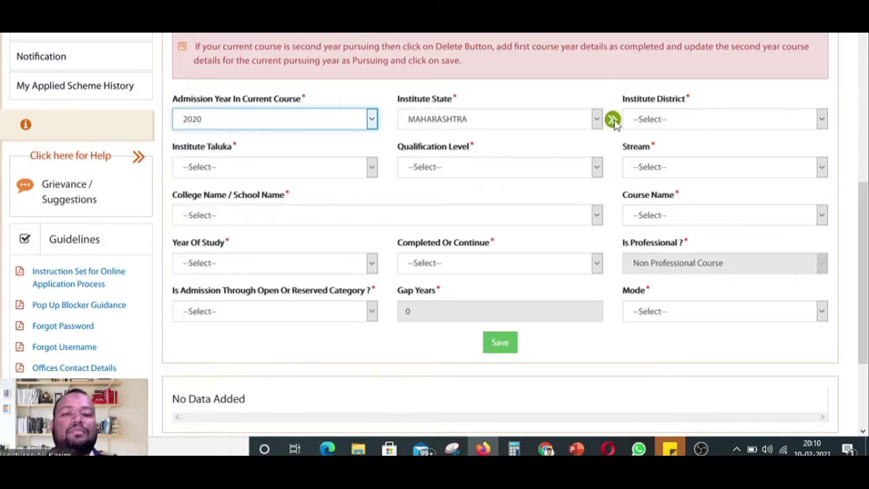
- Set the institute district to Raigarh and the institute taluka to Panvel
{"action": "left_click", "coordinate": [679, 119]}
{"action": "scroll", "coordinate": [679, 324], "scroll_direction": "down", "scroll_amount": 2}
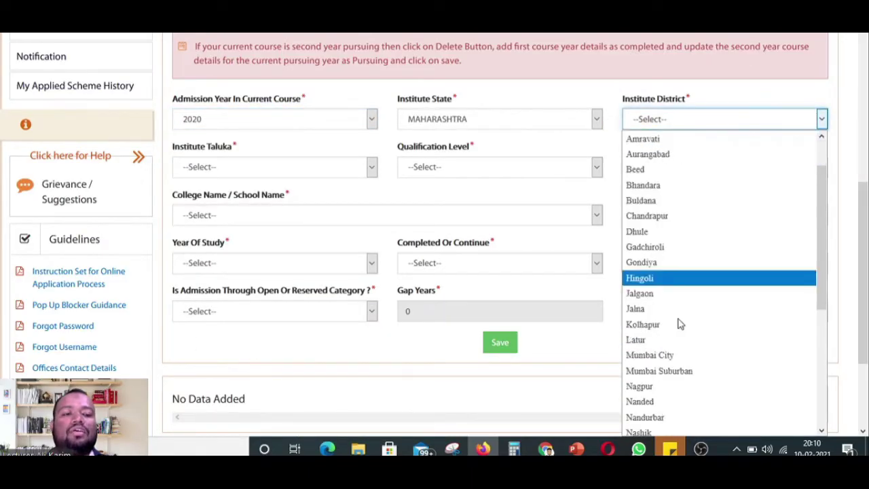
{"action": "scroll", "coordinate": [679, 339], "scroll_direction": "down", "scroll_amount": 4}
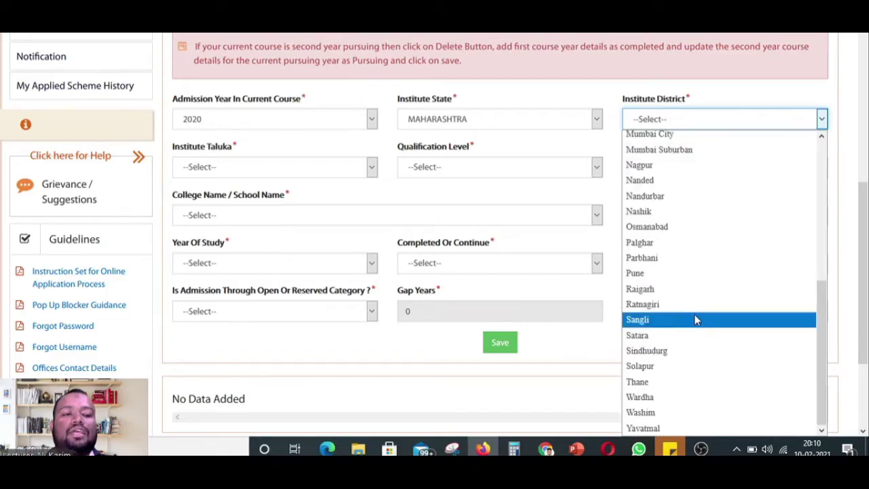
{"action": "scroll", "coordinate": [685, 213], "scroll_direction": "up", "scroll_amount": 2}
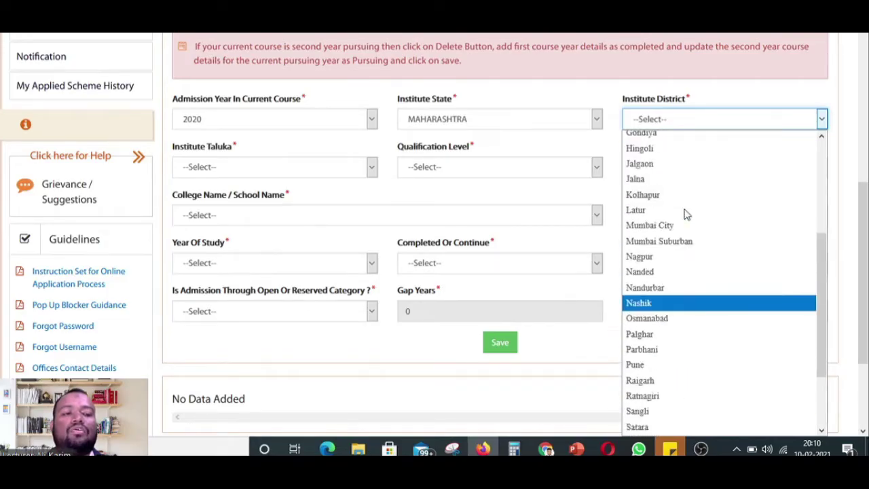
{"action": "scroll", "coordinate": [676, 285], "scroll_direction": "down", "scroll_amount": 2}
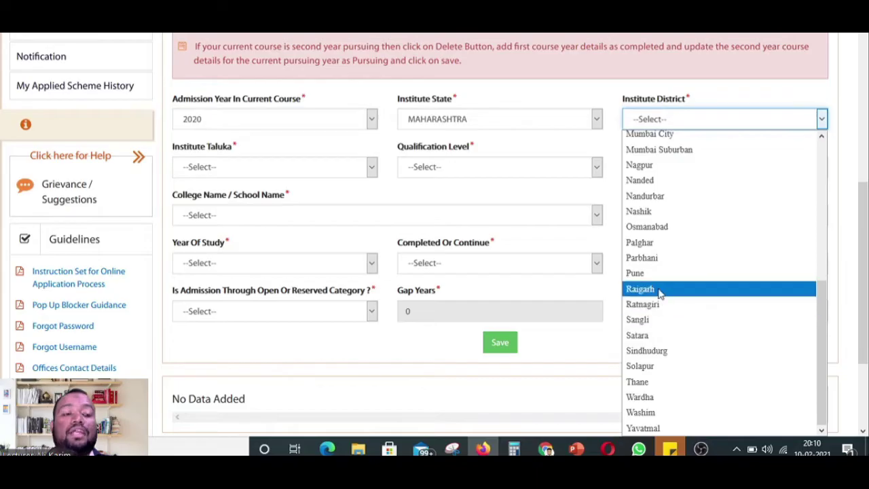
{"action": "left_click", "coordinate": [662, 289]}
{"action": "left_click", "coordinate": [293, 170]}
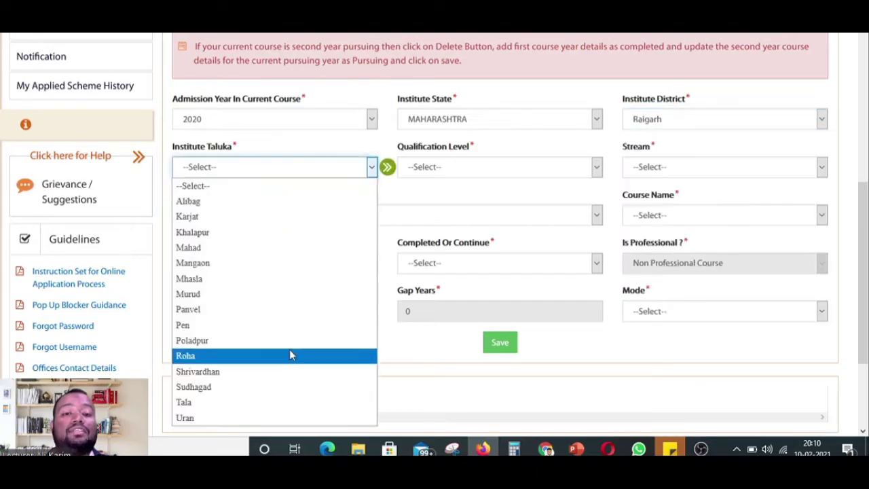
{"action": "left_click", "coordinate": [254, 315]}
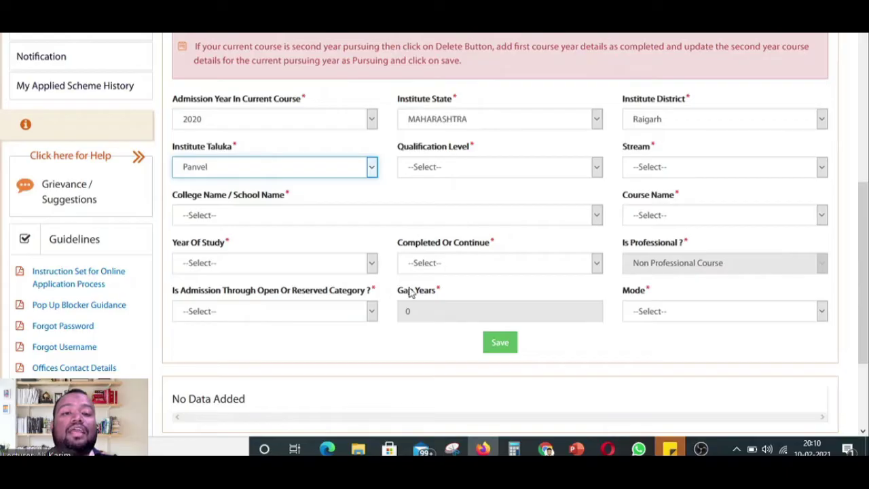
- Set the qualification level to Under Graduate Course and the stream to Engineering
{"action": "left_click", "coordinate": [489, 167]}
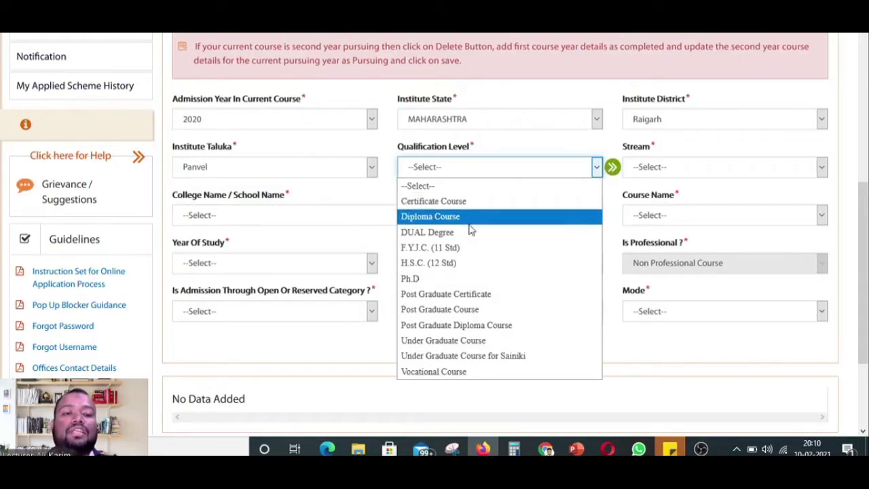
{"action": "left_click", "coordinate": [516, 341]}
{"action": "left_click", "coordinate": [720, 168]}
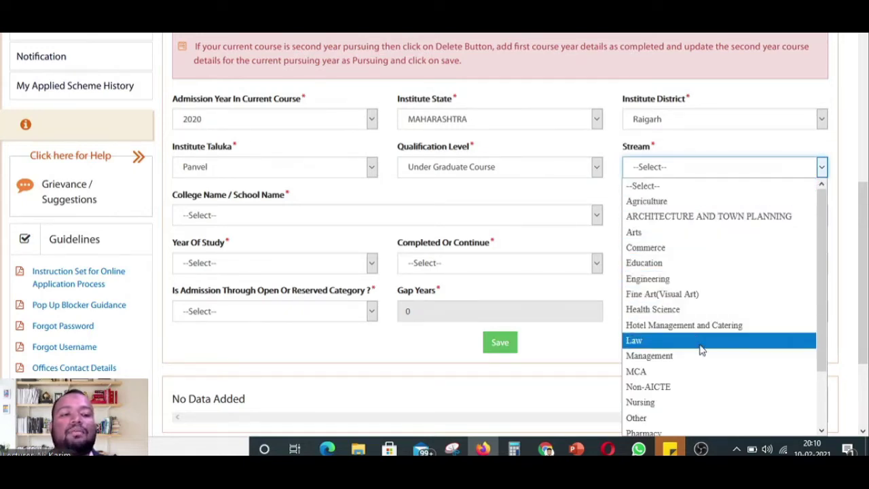
{"action": "left_click", "coordinate": [696, 283]}
- Choose the engineering college and set the course name to Bachelor of Engineering (B. E.) - Civil Engineering (UnAided)
{"action": "left_click", "coordinate": [296, 216]}
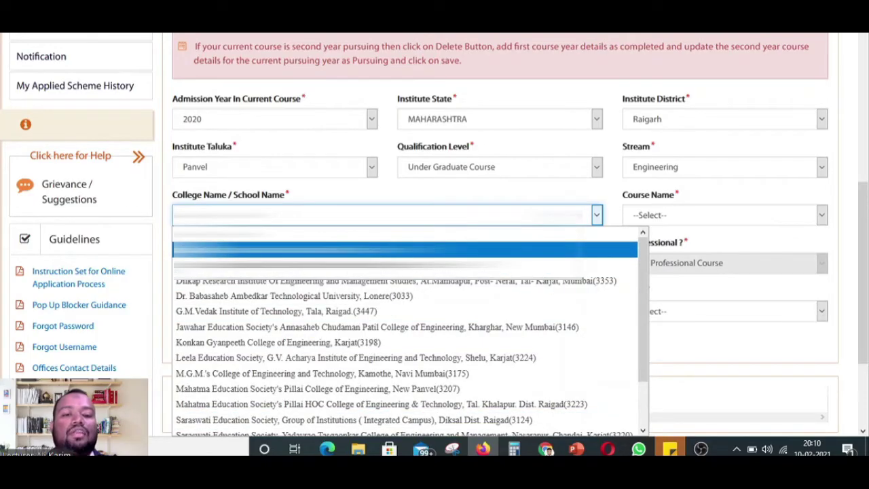
{"action": "left_click", "coordinate": [632, 248]}
{"action": "scroll", "coordinate": [674, 234], "scroll_direction": "down", "scroll_amount": 1}
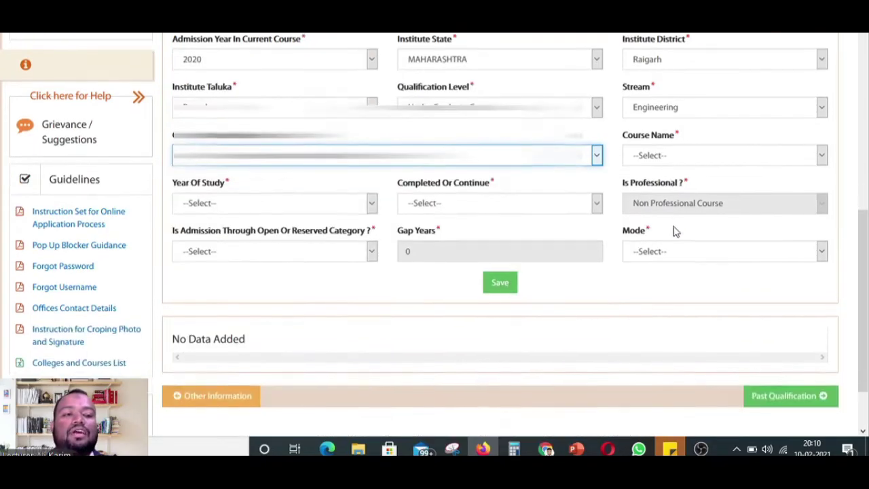
{"action": "left_click", "coordinate": [679, 155]}
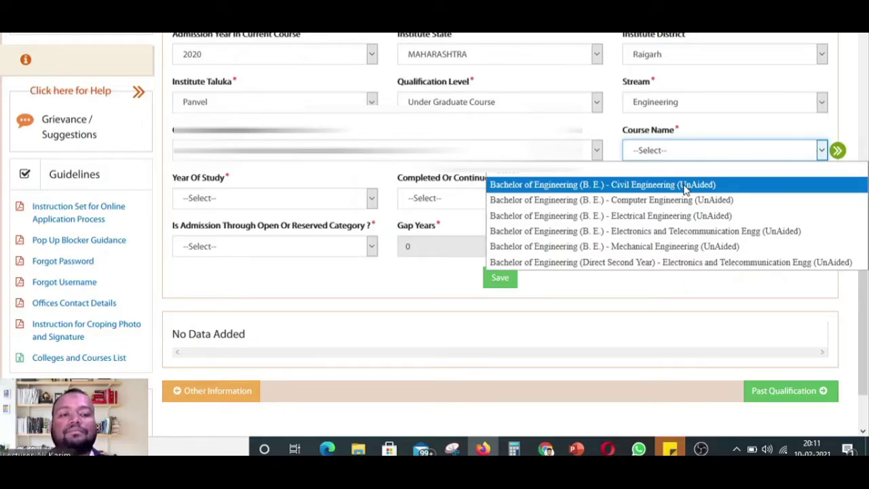
{"action": "left_click", "coordinate": [688, 186]}
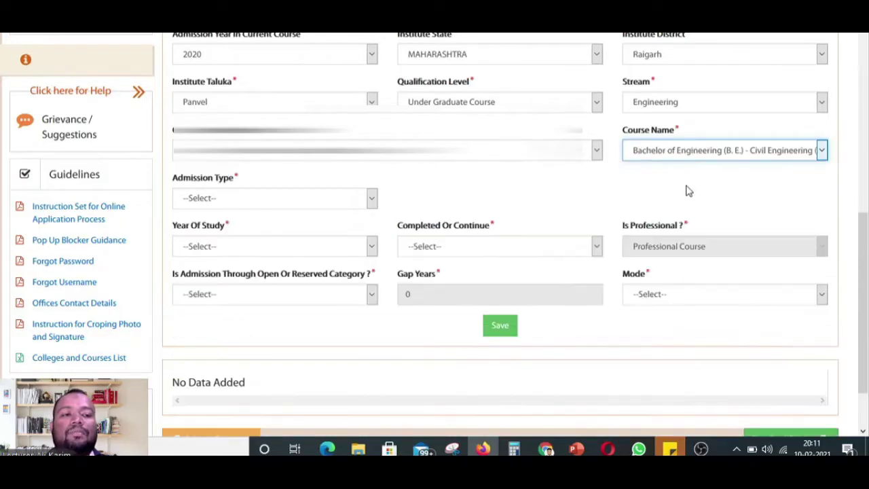
- Set the admission type to Through CAP/Govt. Quota and, consulting the CAP confirmation letter, enter the application ID and a merit percentage of 94.79
{"action": "left_click", "coordinate": [294, 201]}
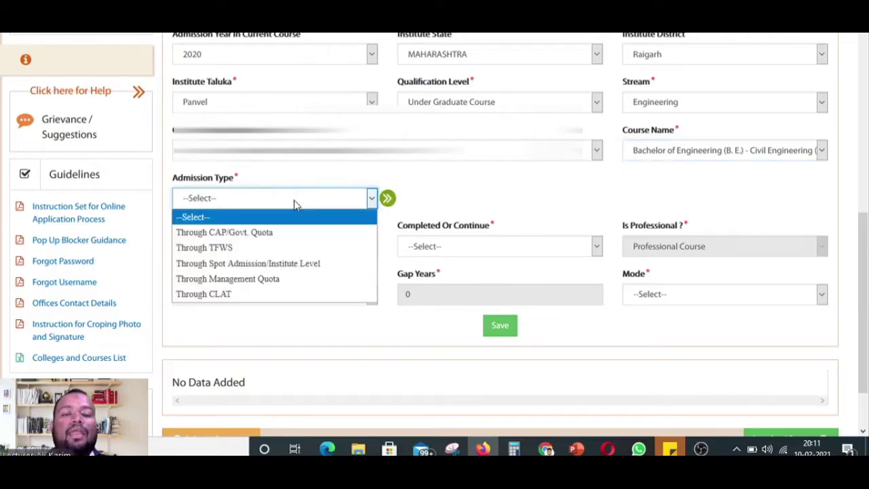
{"action": "left_click", "coordinate": [272, 232]}
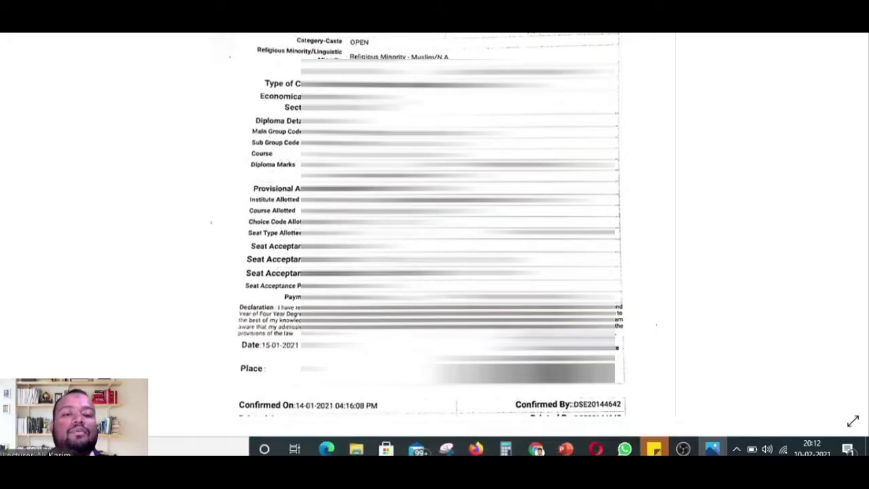
{"action": "left_click_drag", "start_coordinate": [449, 271], "coordinate": [448, 297]}
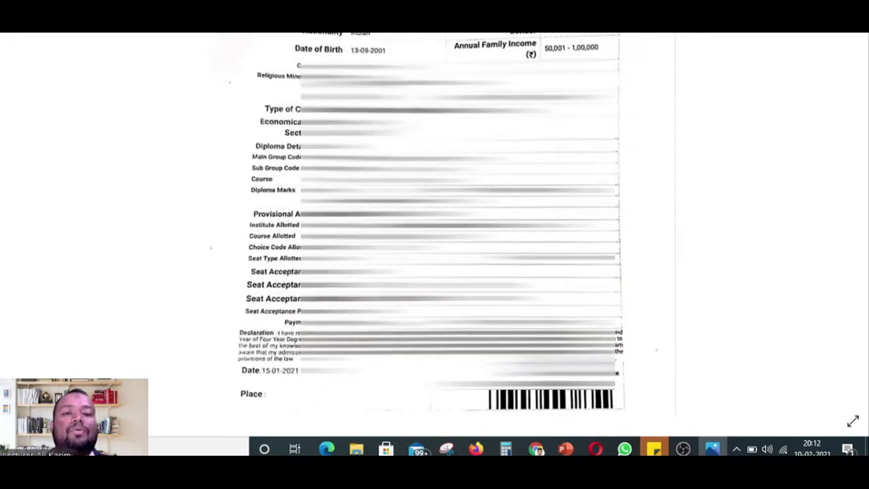
{"action": "left_click_drag", "start_coordinate": [448, 204], "coordinate": [448, 329]}
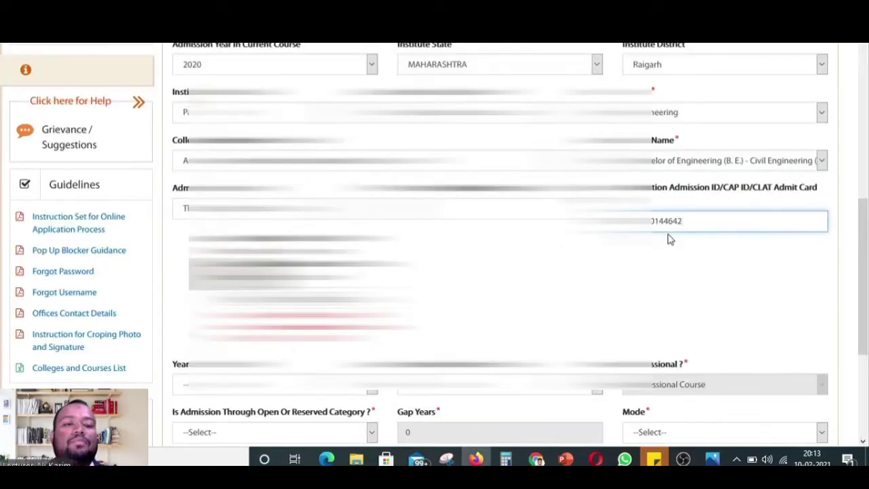
{"action": "left_click", "coordinate": [500, 207]}
{"action": "type", "text": "94.79"}
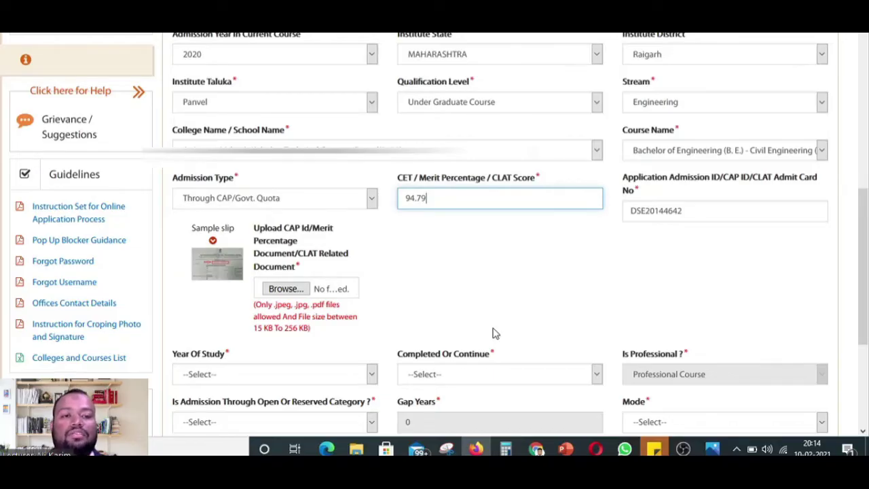
- Attach the file CAP.jpeg as the CAP ID/merit percentage document
{"action": "left_click", "coordinate": [287, 289]}
{"action": "double_click", "coordinate": [152, 81]}
{"action": "left_click", "coordinate": [175, 110]}
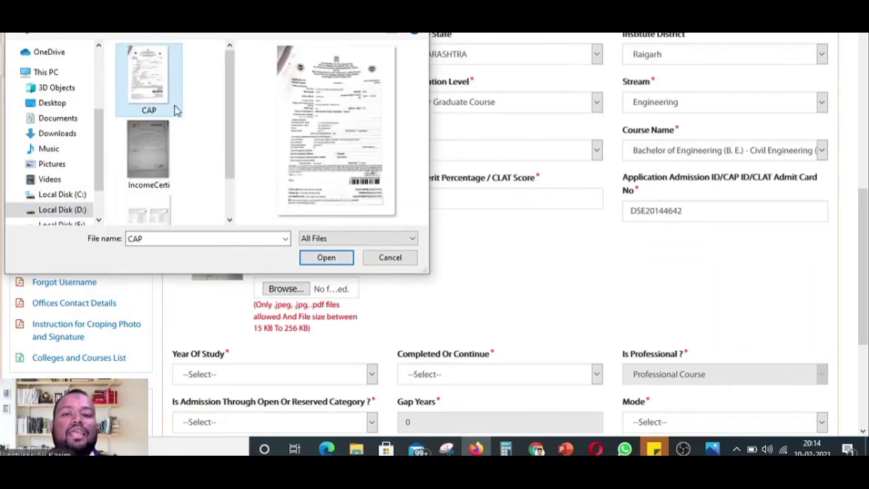
{"action": "left_click", "coordinate": [322, 261]}
- Set the year of study to Direct Second Year and its completion status to Direct Second Year Pursuing
{"action": "scroll", "coordinate": [453, 265], "scroll_direction": "down", "scroll_amount": 3}
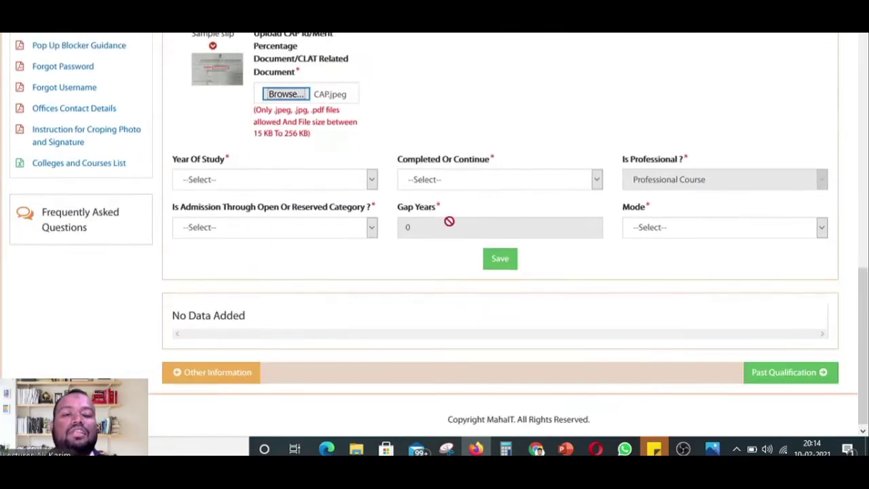
{"action": "left_click", "coordinate": [366, 188]}
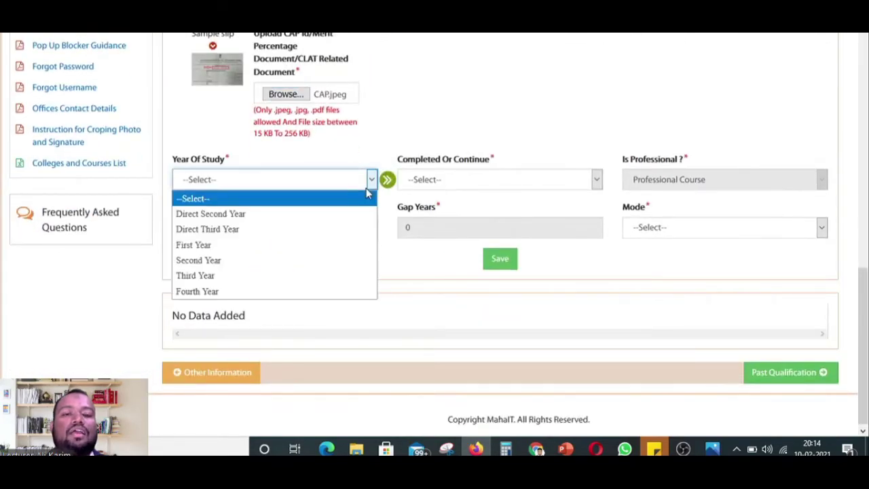
{"action": "left_click", "coordinate": [285, 221]}
{"action": "left_click", "coordinate": [521, 181]}
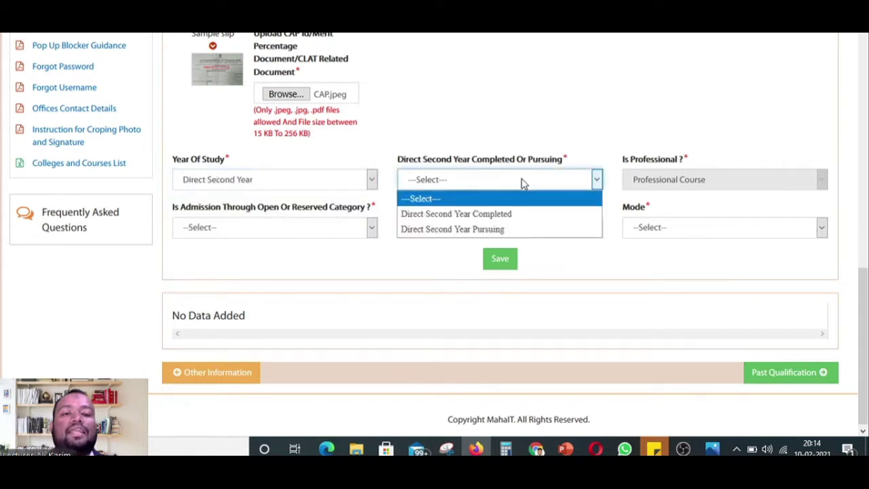
{"action": "left_click", "coordinate": [513, 231]}
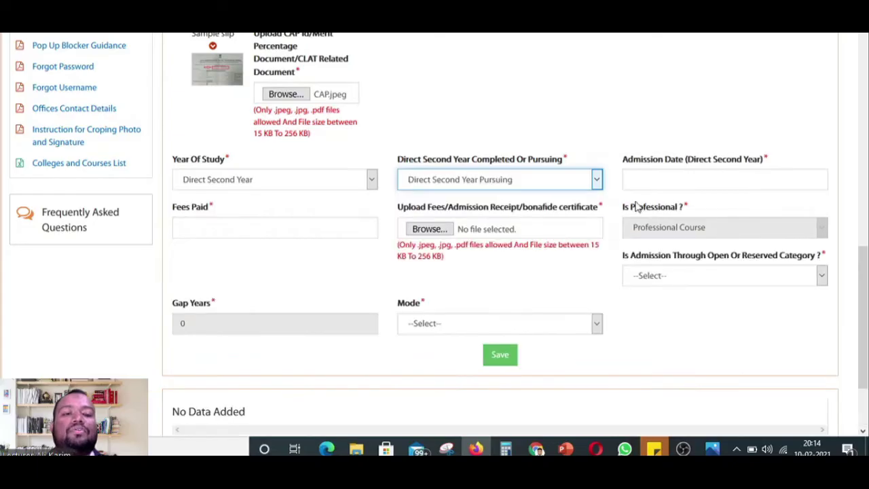
- Set the direct second year admission date to 15/01/2021, checking it against the CAP confirmation letter
{"action": "left_click", "coordinate": [685, 180]}
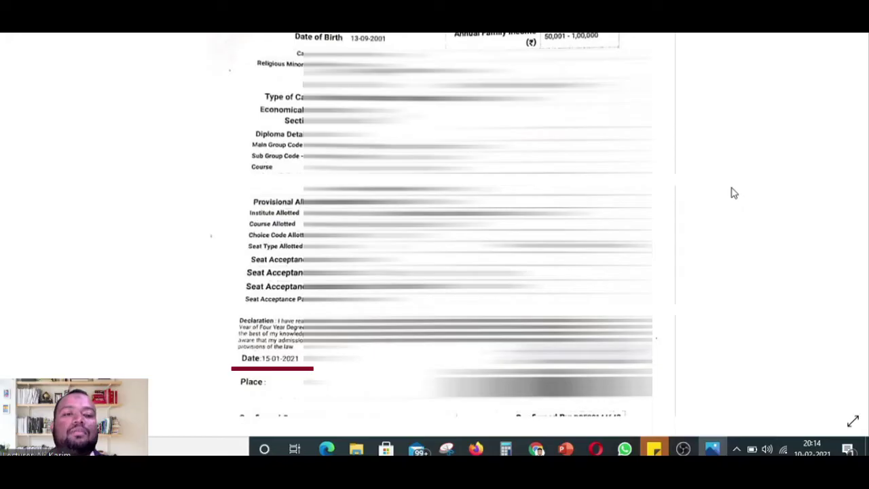
{"action": "key", "text": "alt+Tab"}
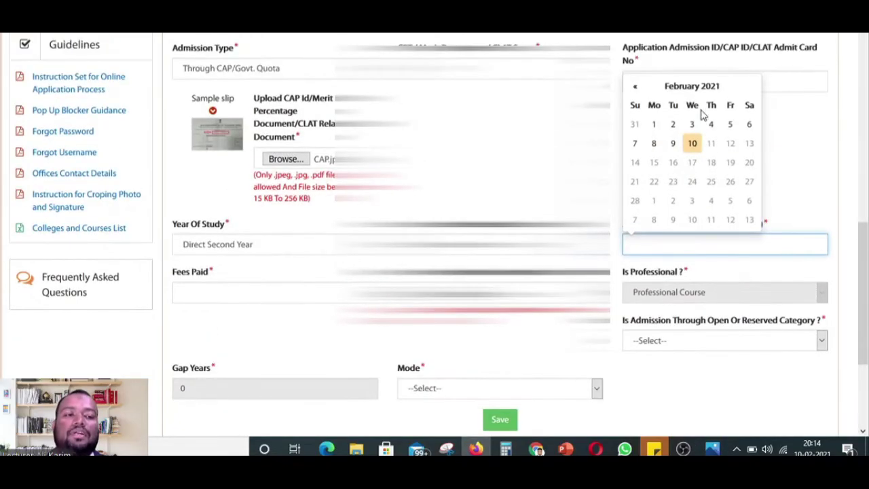
{"action": "left_click", "coordinate": [635, 87]}
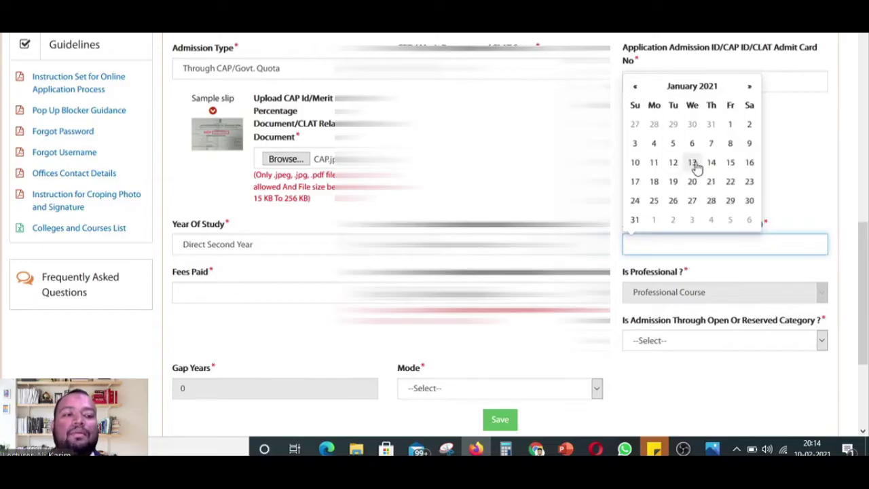
{"action": "key", "text": "alt+Tab"}
{"action": "key", "text": "alt+Tab"}
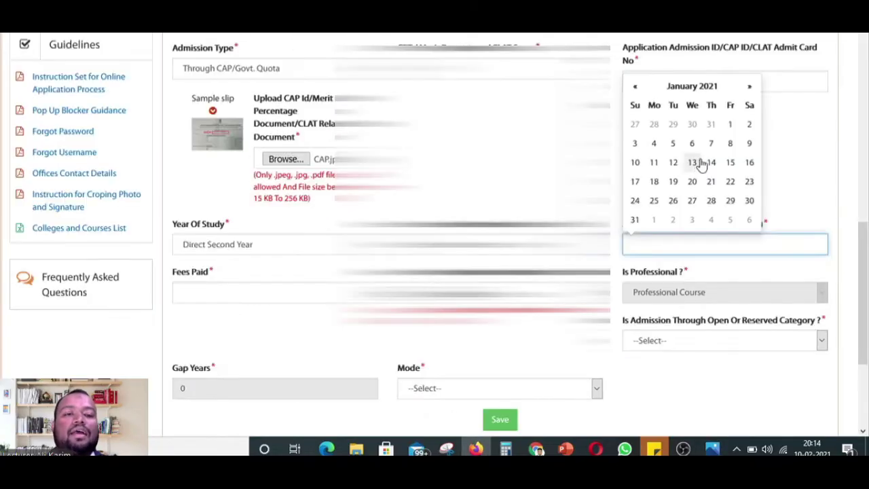
{"action": "left_click", "coordinate": [730, 164]}
- Enter 40000 as the fees paid and attach Accounting Voucher.pdf as the fees/admission receipt
{"action": "scroll", "coordinate": [434, 231], "scroll_direction": "down", "scroll_amount": 2}
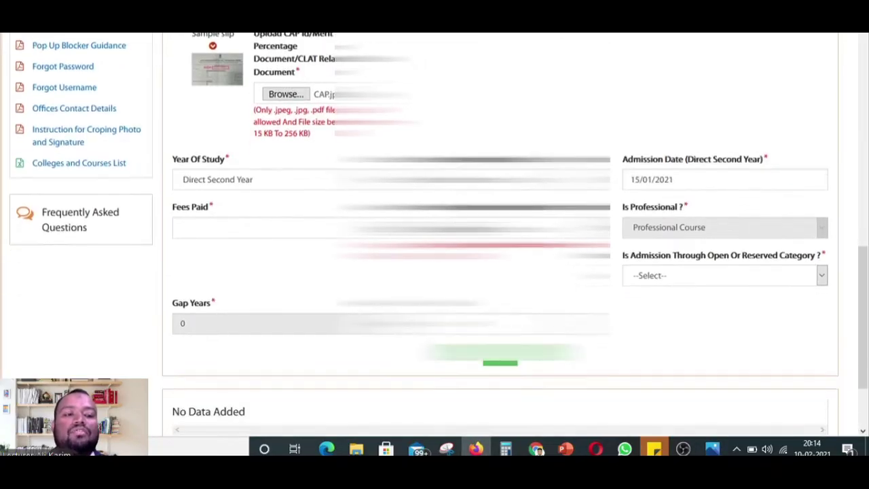
{"action": "key", "text": "alt+Tab"}
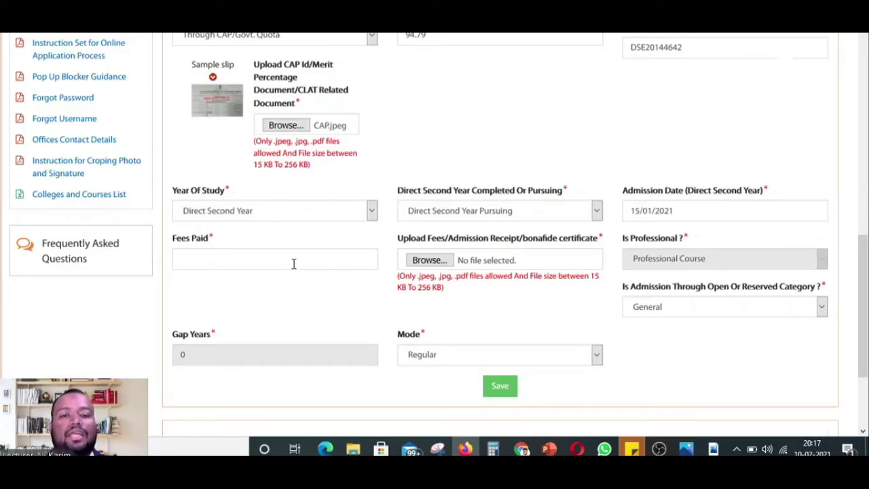
{"action": "left_click", "coordinate": [290, 258]}
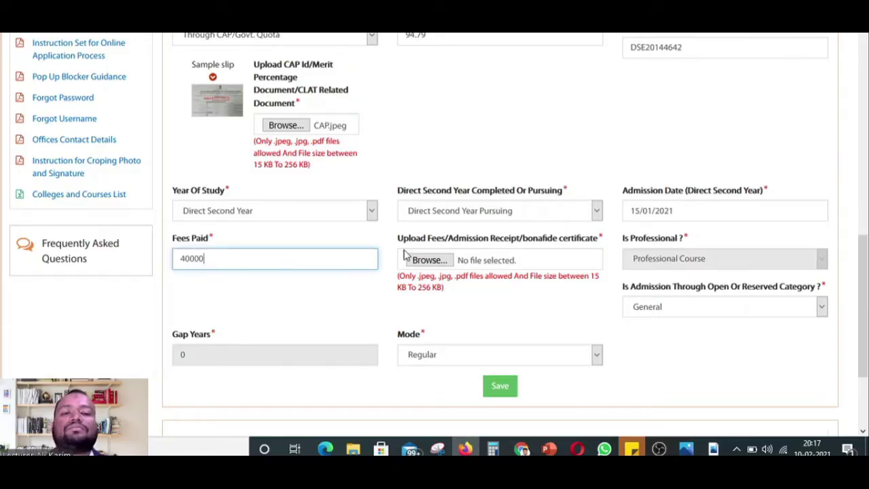
{"action": "left_click", "coordinate": [429, 261]}
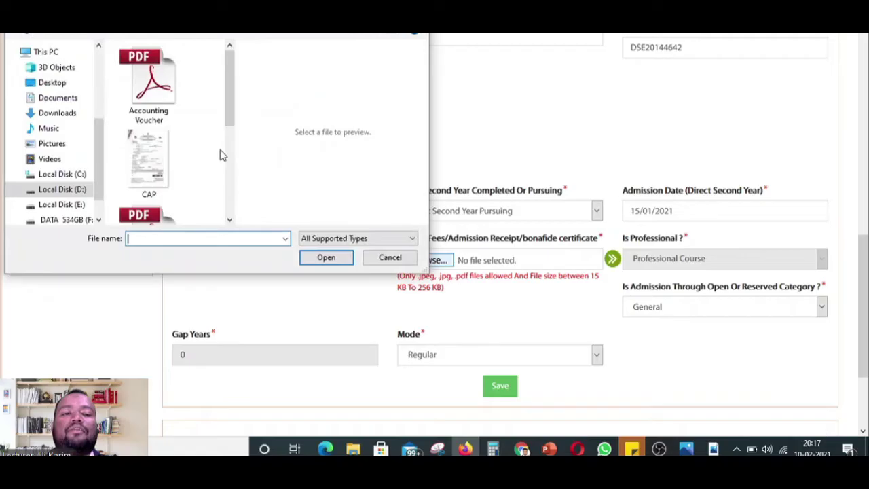
{"action": "left_click", "coordinate": [161, 102]}
{"action": "left_click", "coordinate": [326, 258]}
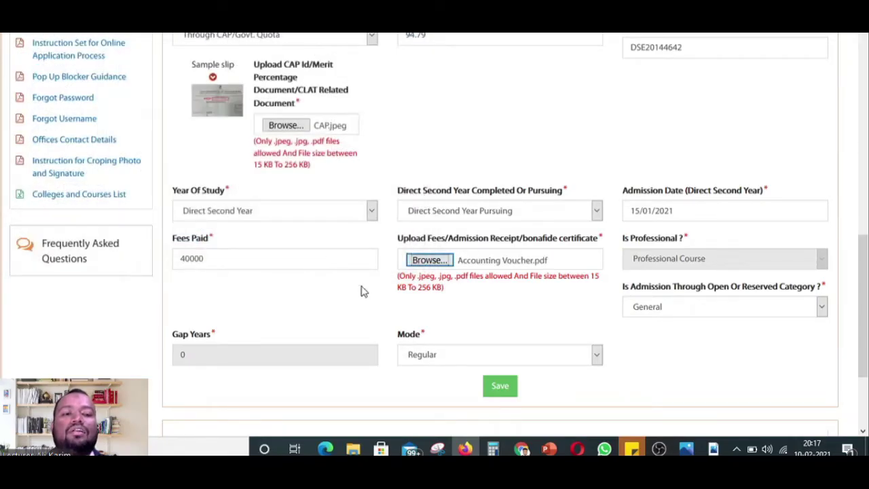
- Choose General as the admission category and Regular as the mode, and save the current course details
{"action": "scroll", "coordinate": [512, 286], "scroll_direction": "down", "scroll_amount": 2}
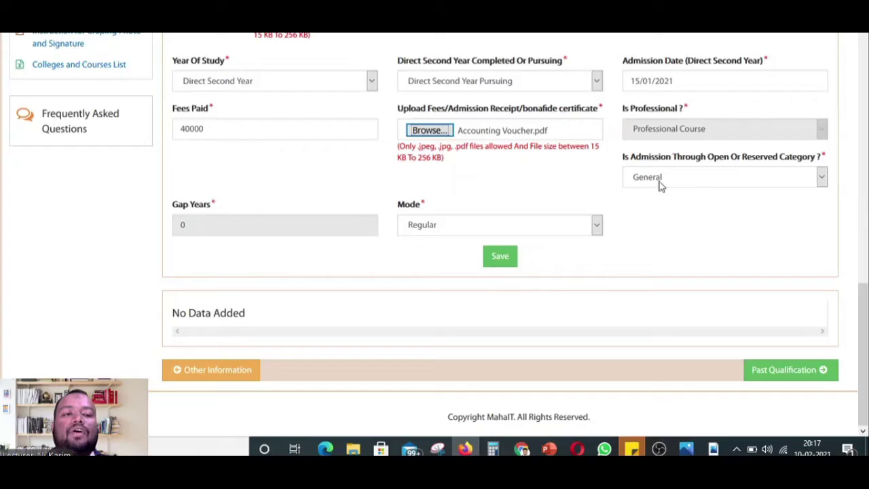
{"action": "left_click", "coordinate": [737, 177]}
{"action": "left_click", "coordinate": [723, 212]}
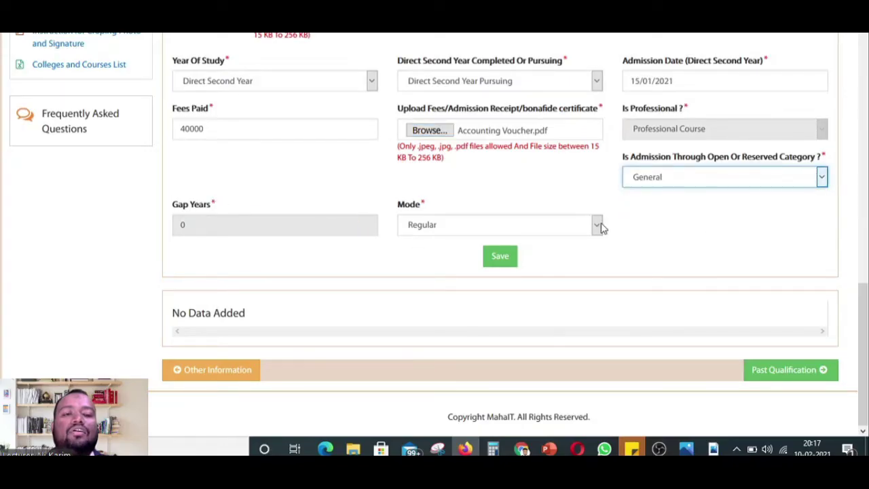
{"action": "left_click", "coordinate": [589, 226]}
{"action": "left_click", "coordinate": [572, 262]}
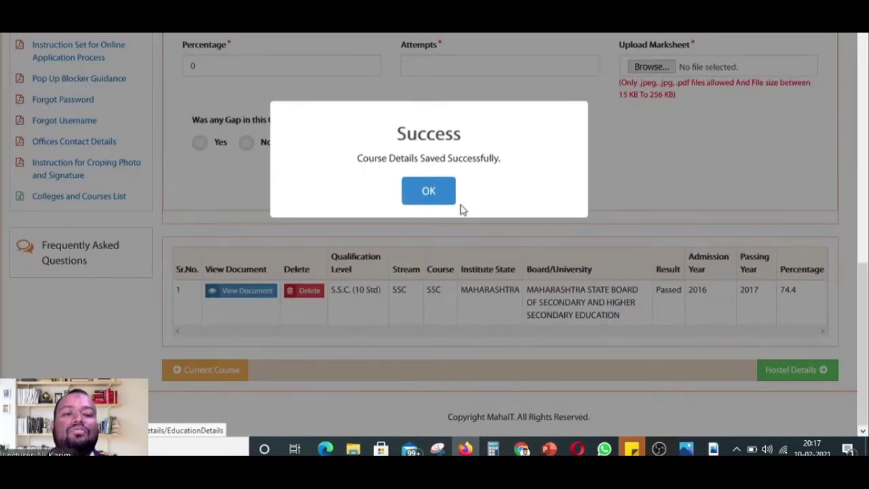
{"action": "left_click", "coordinate": [442, 198]}
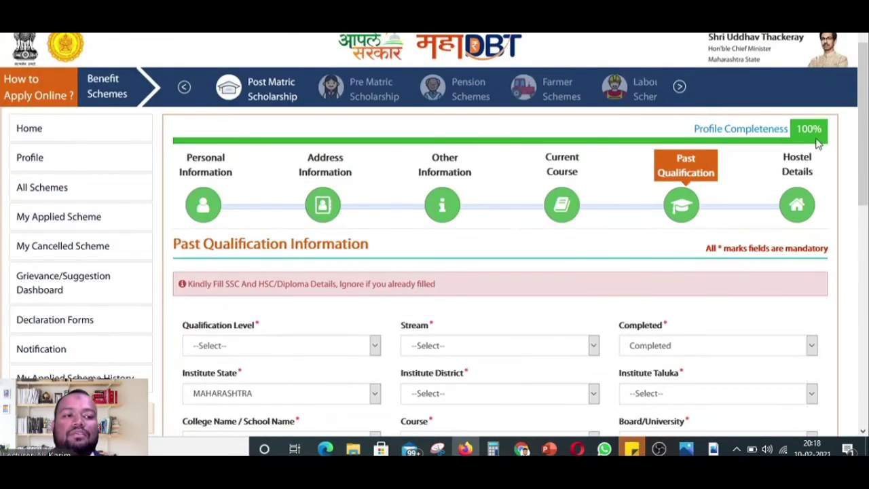
- Review the saved entry in the Past Qualification section and reopen the Current Course section to check its details
{"action": "scroll", "coordinate": [666, 216], "scroll_direction": "down", "scroll_amount": 8}
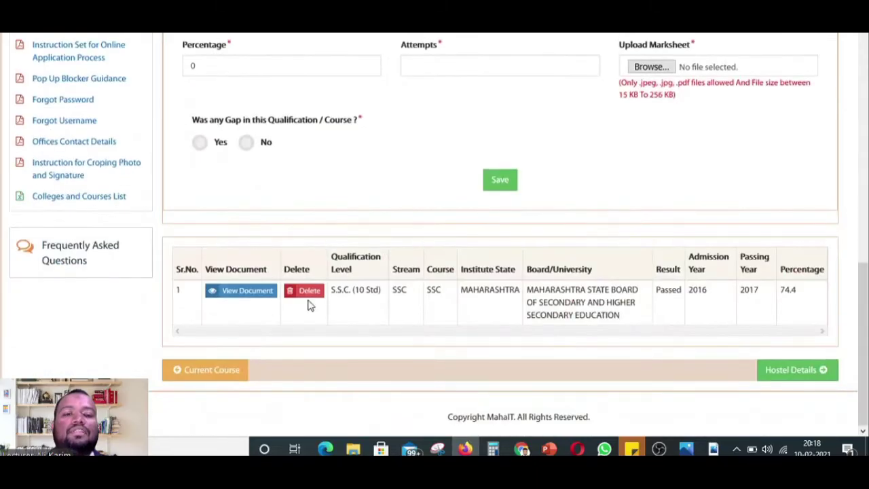
{"action": "scroll", "coordinate": [627, 258], "scroll_direction": "up", "scroll_amount": 10}
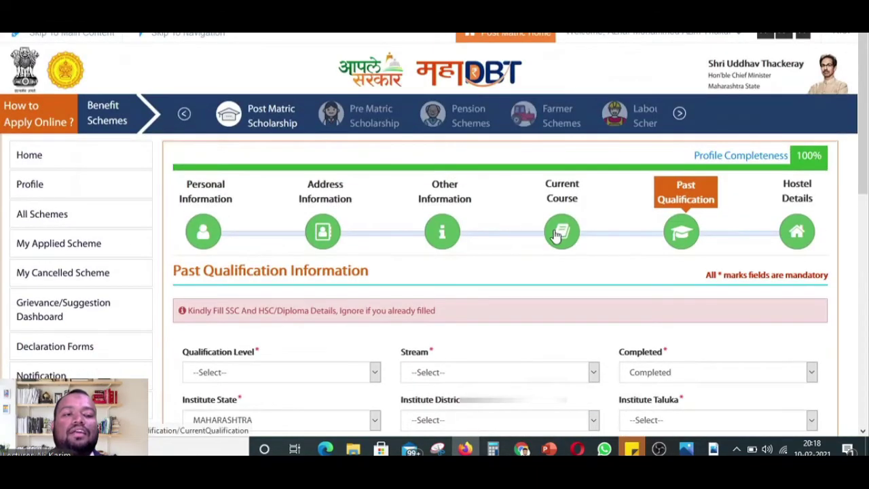
{"action": "left_click", "coordinate": [556, 234]}
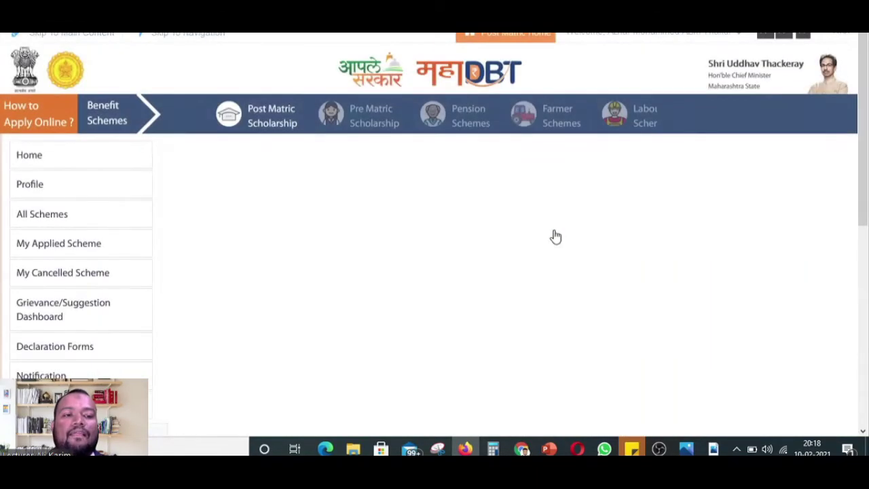
{"action": "scroll", "coordinate": [555, 234], "scroll_direction": "down", "scroll_amount": 10}
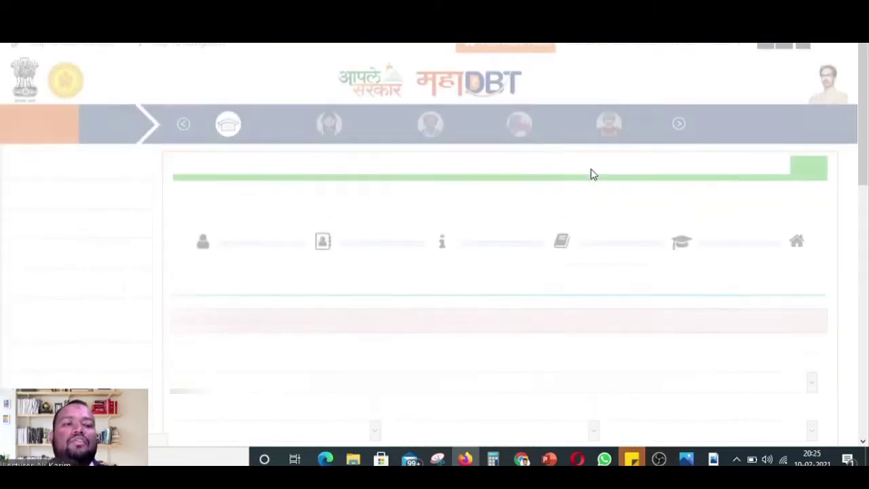
- Examine the Past Qualification form and the available qualification level options
{"action": "scroll", "coordinate": [591, 175], "scroll_direction": "down", "scroll_amount": 3}
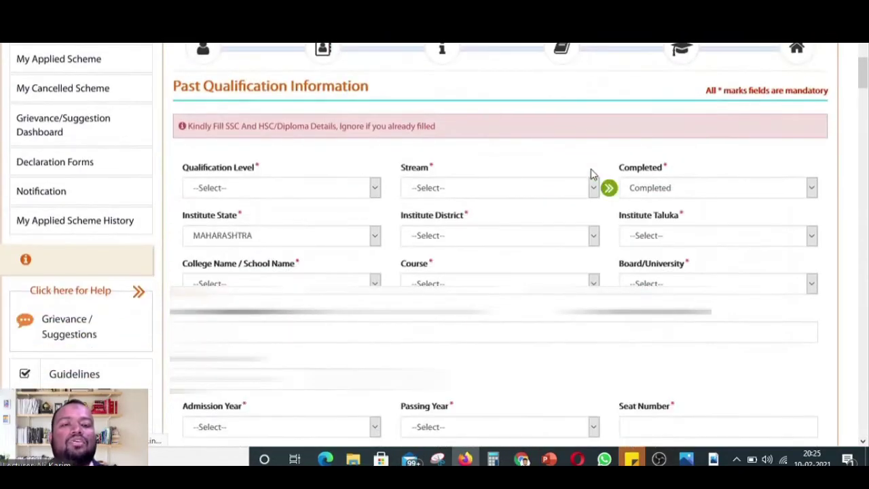
{"action": "scroll", "coordinate": [591, 174], "scroll_direction": "up", "scroll_amount": 3}
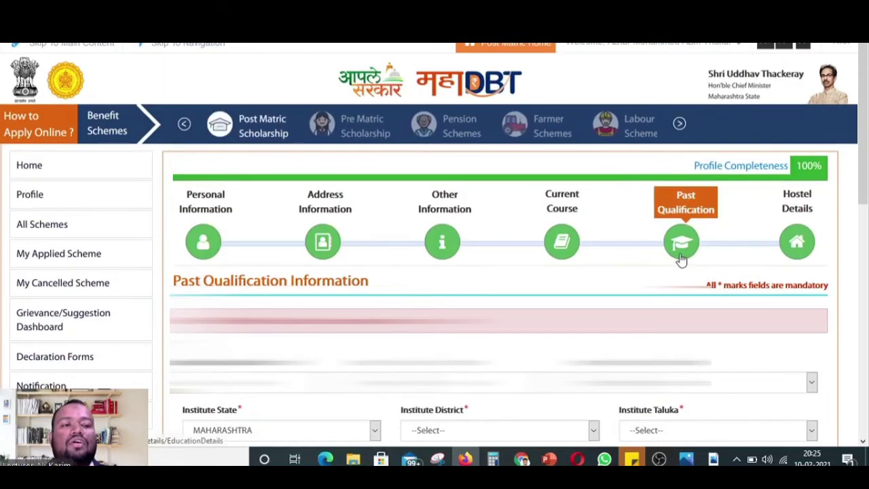
{"action": "scroll", "coordinate": [681, 260], "scroll_direction": "down", "scroll_amount": 4}
{"action": "left_click", "coordinate": [365, 125]}
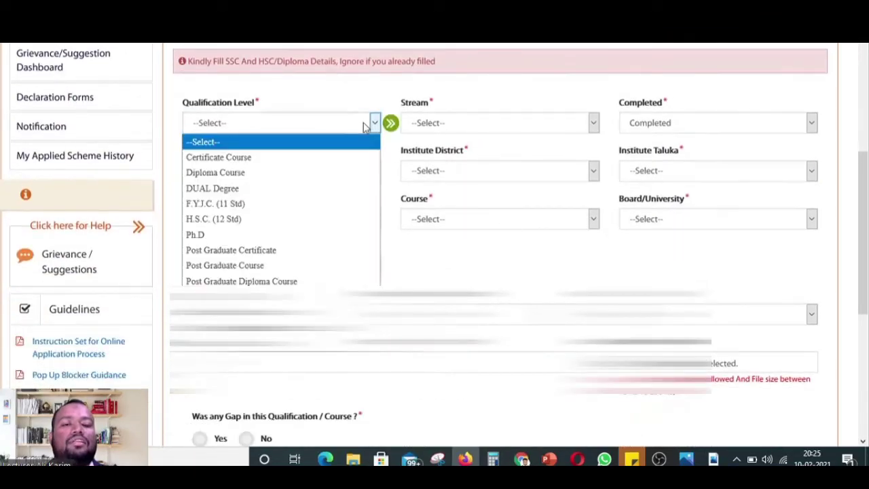
{"action": "left_click", "coordinate": [490, 99]}
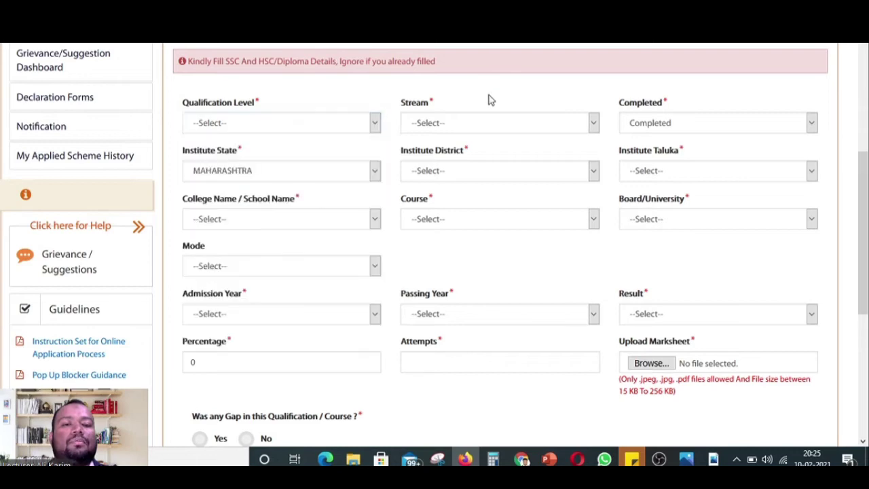
- Set the past qualification level to Diploma Course, the stream to Engineering and its status to Completed
{"action": "scroll", "coordinate": [508, 145], "scroll_direction": "down", "scroll_amount": 4}
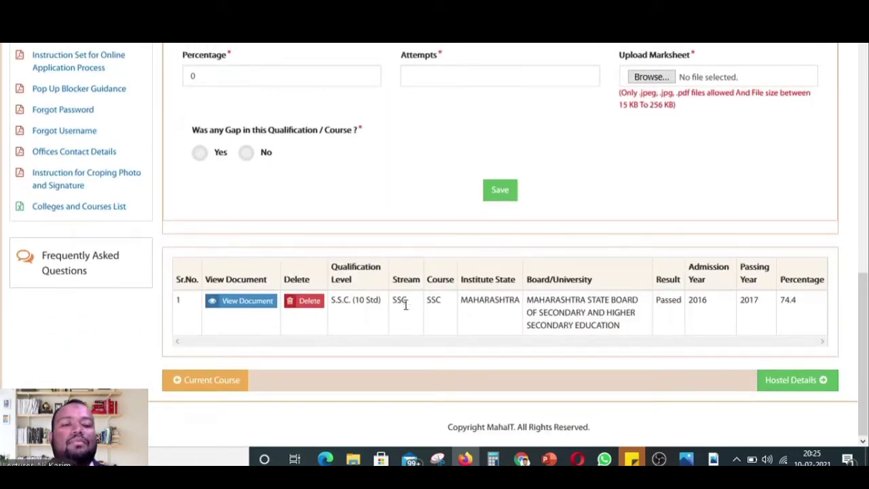
{"action": "scroll", "coordinate": [381, 247], "scroll_direction": "up", "scroll_amount": 3}
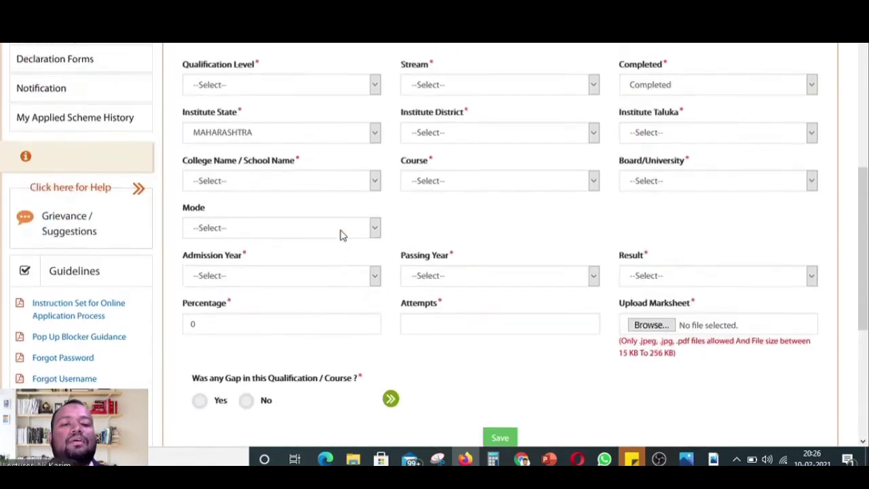
{"action": "scroll", "coordinate": [333, 224], "scroll_direction": "up", "scroll_amount": 1}
{"action": "scroll", "coordinate": [297, 180], "scroll_direction": "down", "scroll_amount": 5}
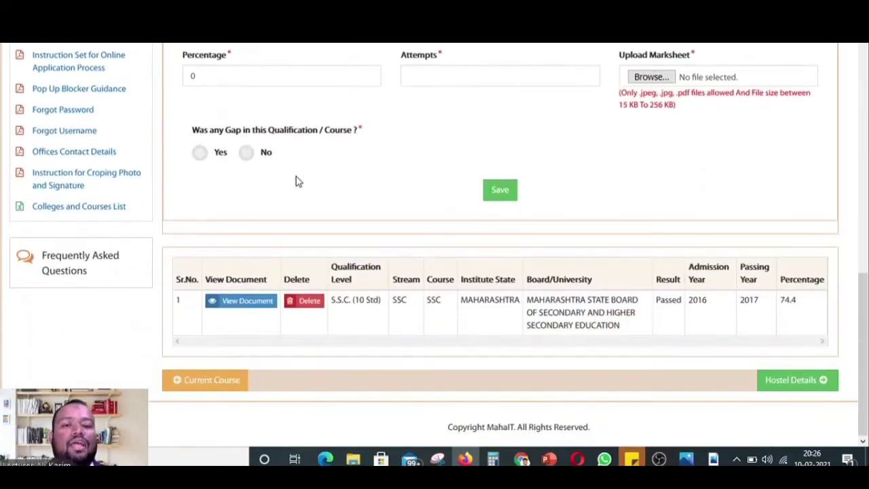
{"action": "scroll", "coordinate": [296, 181], "scroll_direction": "up", "scroll_amount": 5}
{"action": "left_click", "coordinate": [286, 163]}
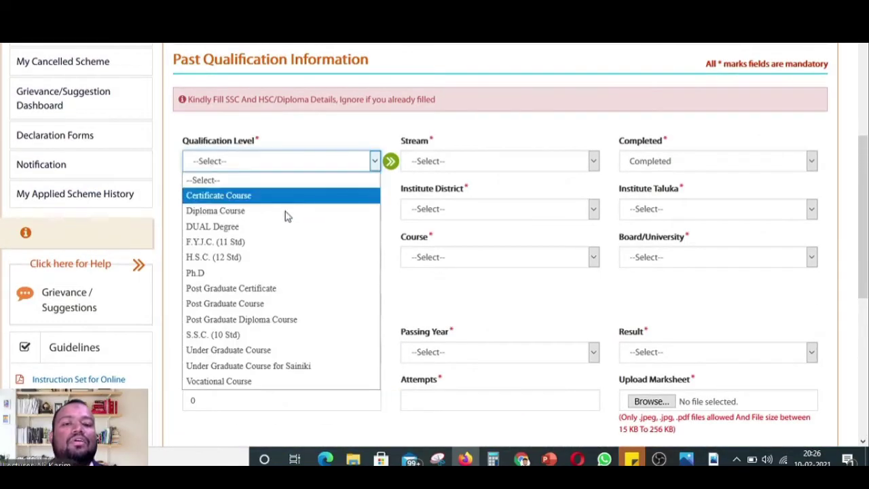
{"action": "left_click", "coordinate": [284, 212]}
{"action": "left_click", "coordinate": [473, 169]}
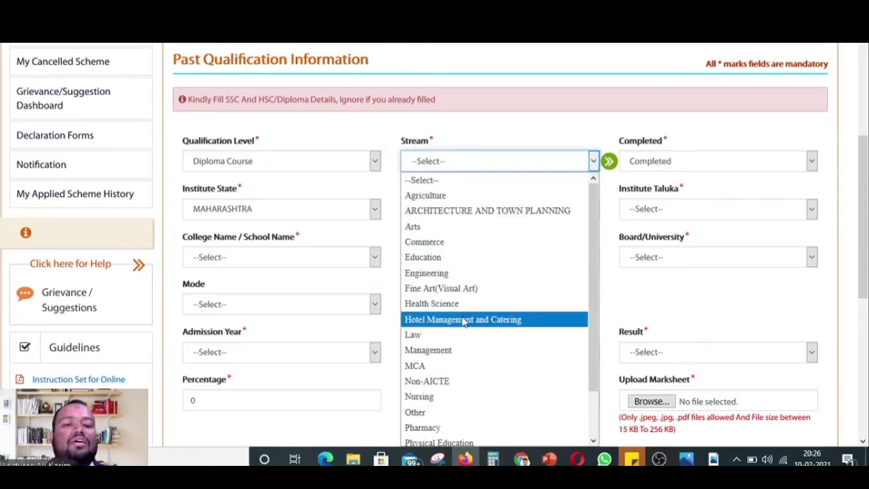
{"action": "left_click_drag", "start_coordinate": [591, 345], "coordinate": [589, 390]}
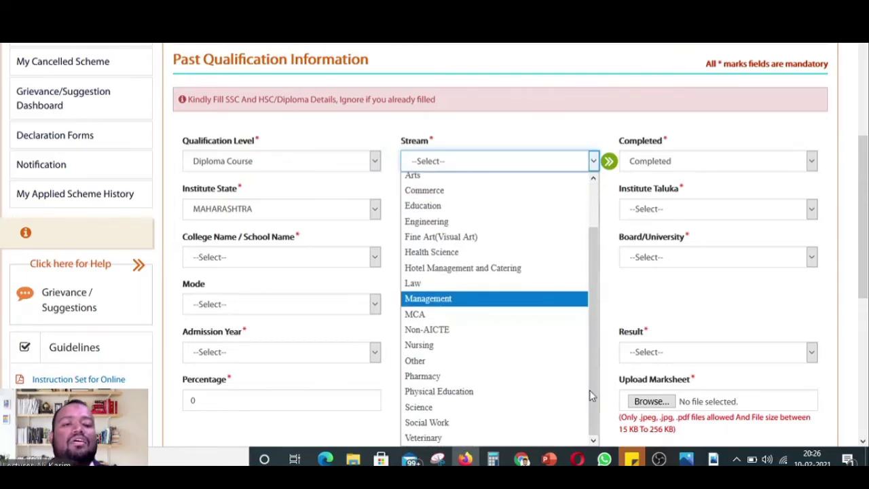
{"action": "left_click", "coordinate": [474, 224]}
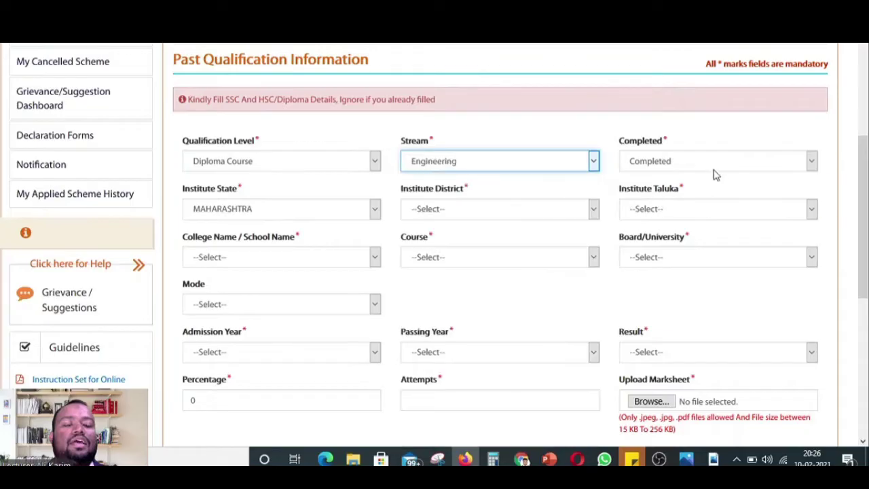
{"action": "left_click", "coordinate": [716, 164]}
{"action": "left_click", "coordinate": [716, 194]}
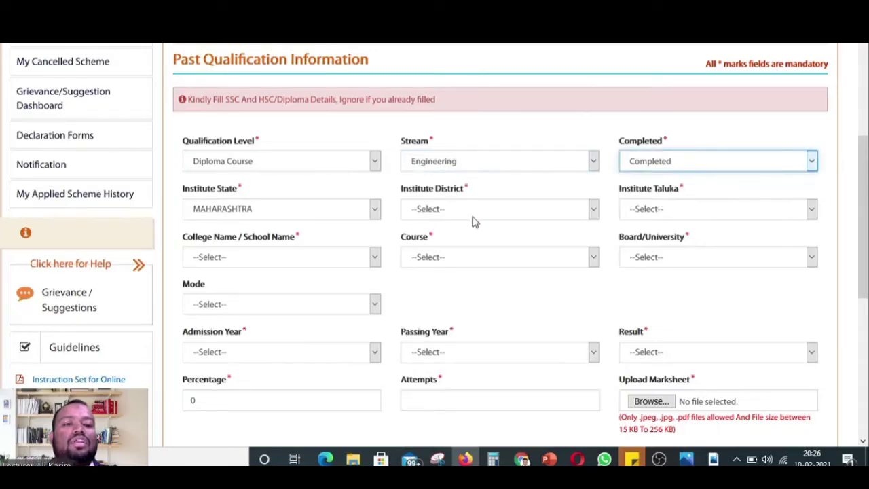
- Choose Raigarh as the institute district and Panvel as the institute taluka
{"action": "left_click", "coordinate": [475, 216]}
{"action": "scroll", "coordinate": [479, 397], "scroll_direction": "down", "scroll_amount": 3}
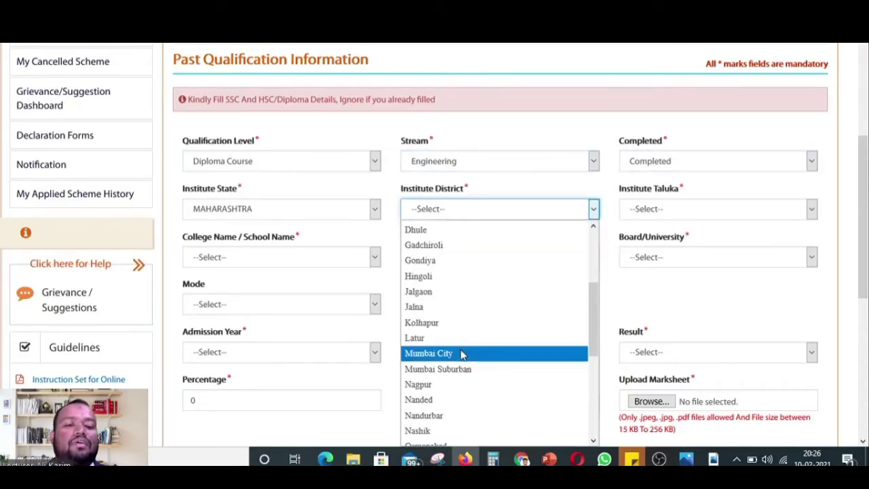
{"action": "scroll", "coordinate": [459, 360], "scroll_direction": "down", "scroll_amount": 3}
{"action": "left_click", "coordinate": [451, 371]}
{"action": "left_click", "coordinate": [664, 212]}
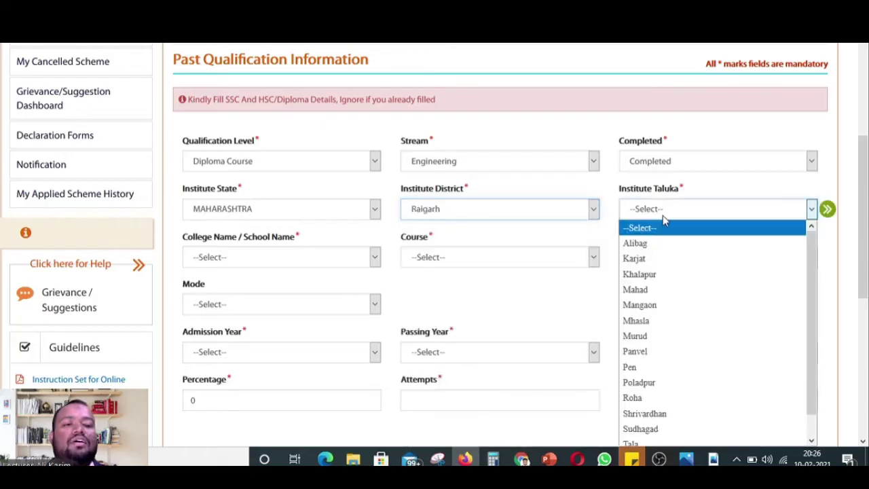
{"action": "left_click", "coordinate": [658, 351]}
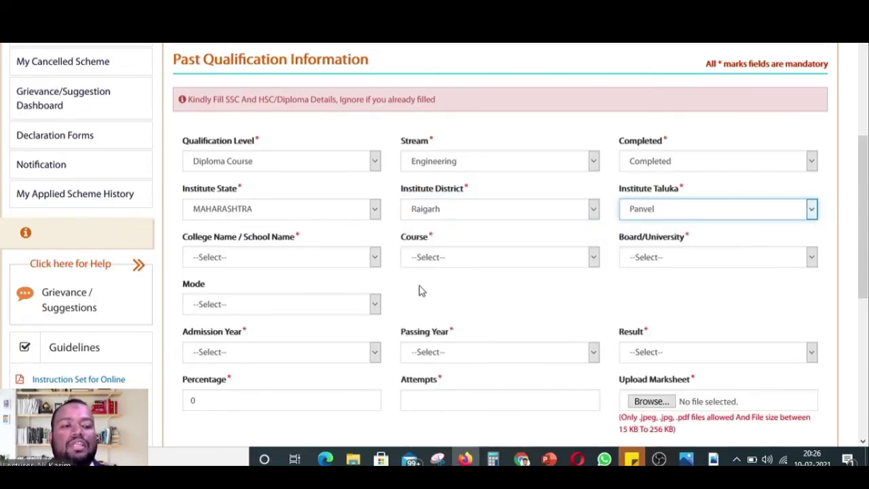
- Choose the Mumbai college with institute code 3278 as the diploma college
{"action": "left_click", "coordinate": [331, 259]}
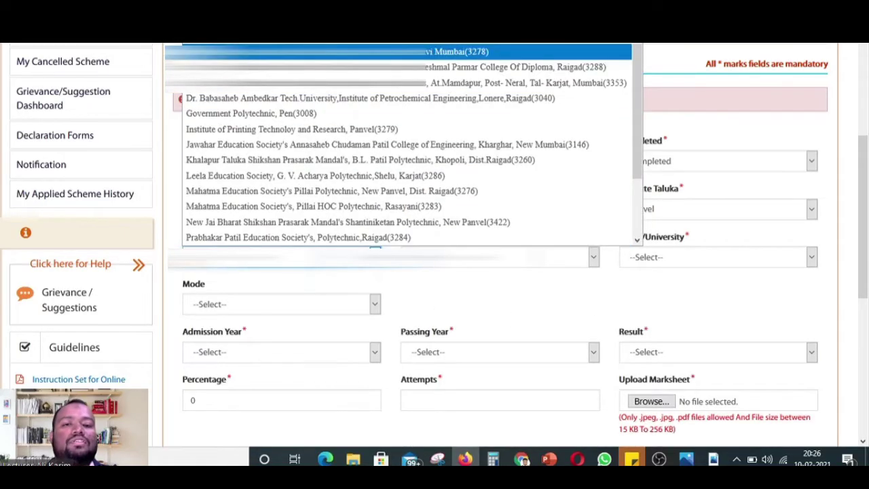
{"action": "left_click", "coordinate": [445, 237]}
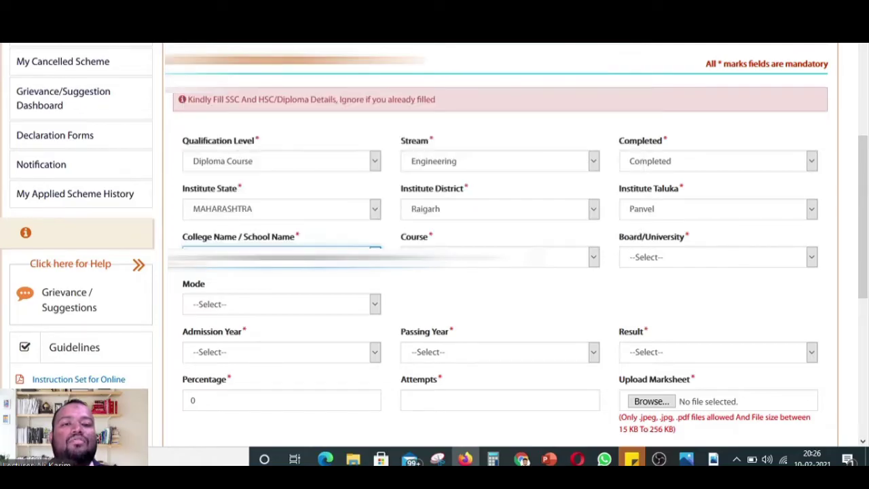
{"action": "left_click", "coordinate": [448, 247]}
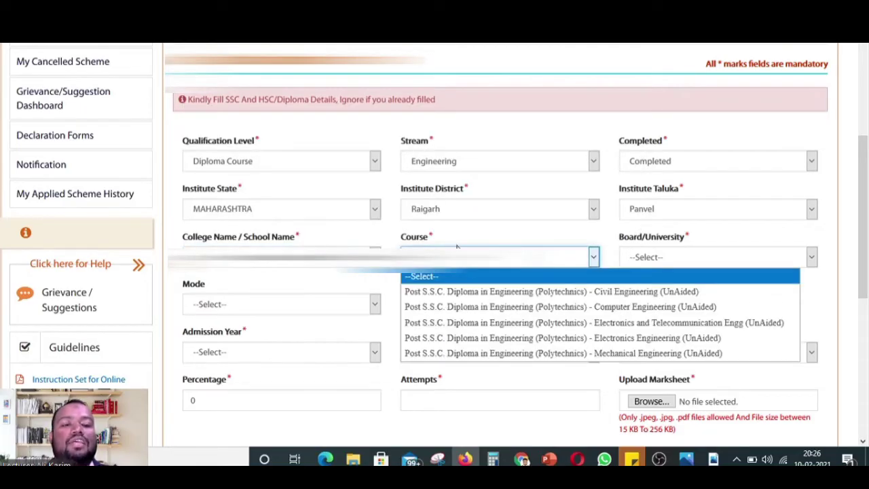
{"action": "left_click", "coordinate": [374, 257]}
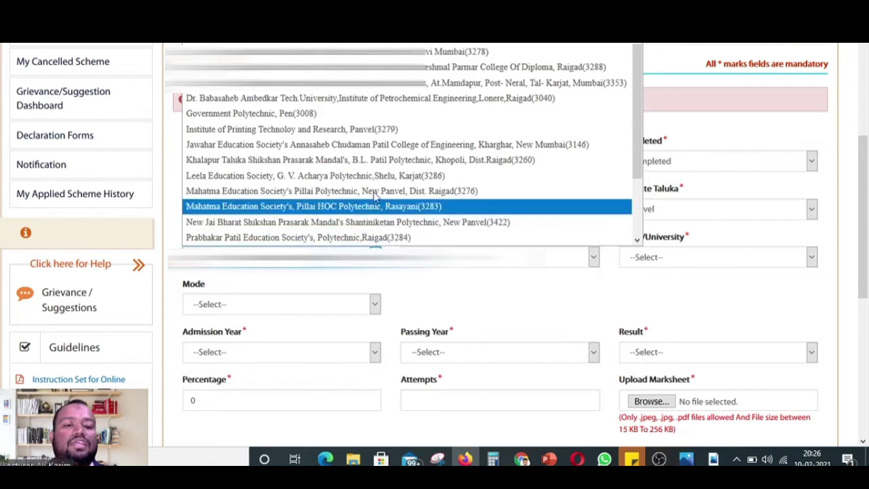
{"action": "scroll", "coordinate": [383, 165], "scroll_direction": "down", "scroll_amount": 2}
{"action": "scroll", "coordinate": [383, 165], "scroll_direction": "up", "scroll_amount": 3}
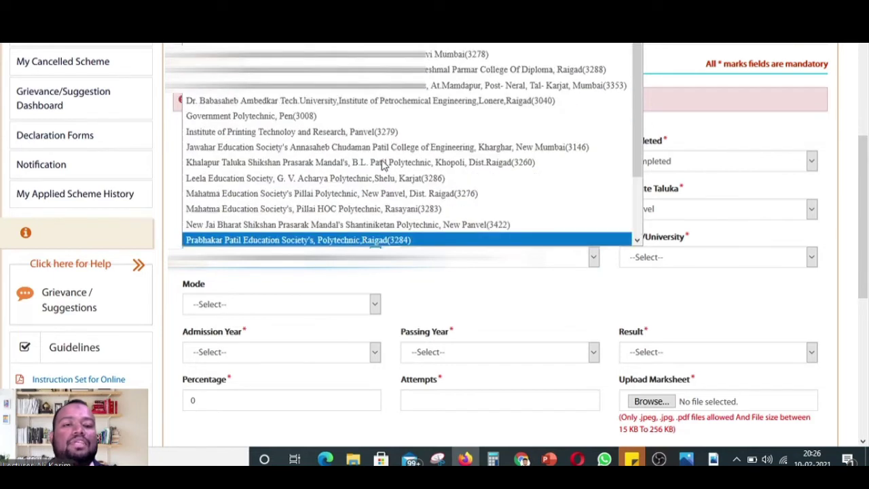
{"action": "left_click", "coordinate": [441, 54]}
- Choose the Civil Engineering (UnAided) diploma course, Maharashtra State Board of Technical Education, Mumbai as the board, and Regular as the mode
{"action": "left_click", "coordinate": [576, 256]}
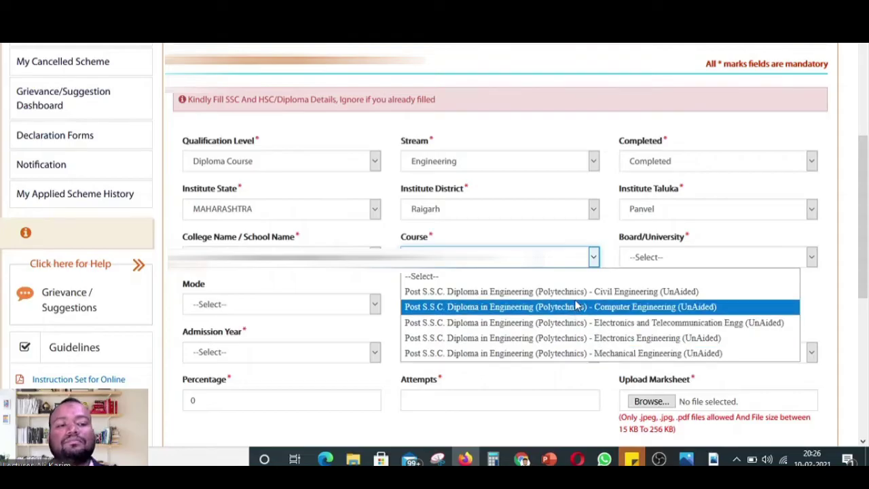
{"action": "left_click", "coordinate": [576, 293]}
{"action": "left_click", "coordinate": [690, 256]}
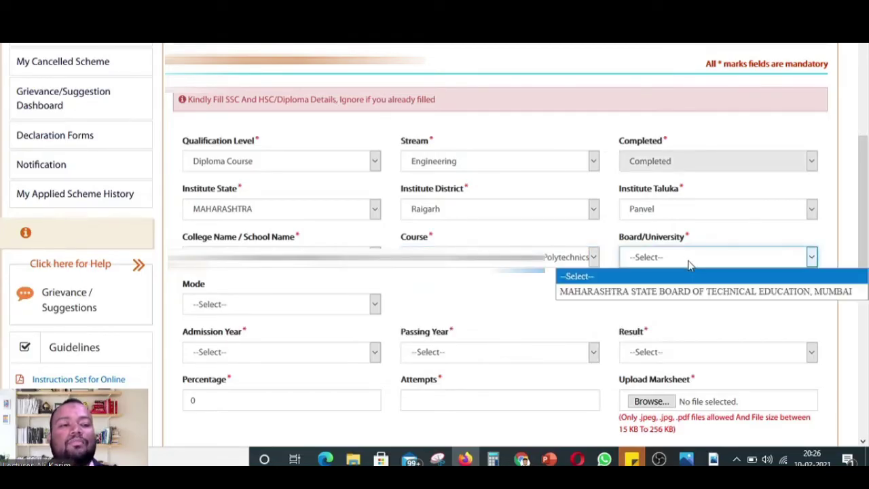
{"action": "left_click", "coordinate": [687, 291]}
{"action": "scroll", "coordinate": [500, 296], "scroll_direction": "down", "scroll_amount": 4}
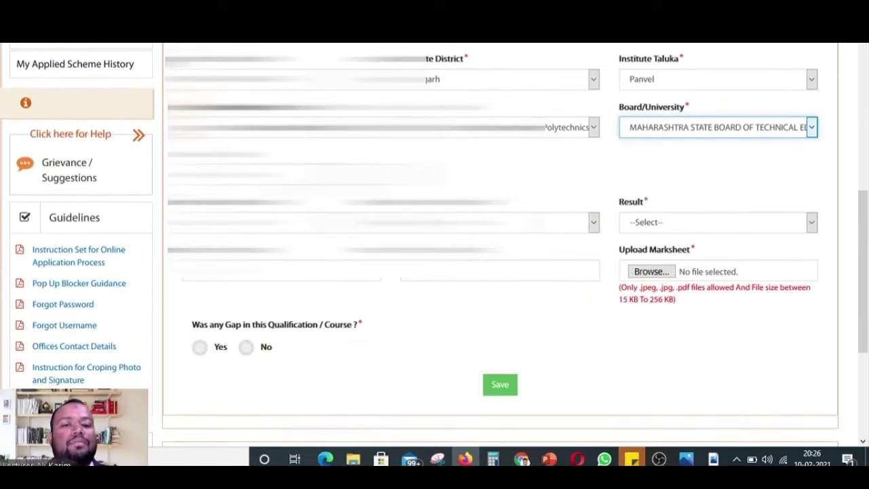
{"action": "left_click", "coordinate": [319, 178]}
{"action": "left_click", "coordinate": [297, 209]}
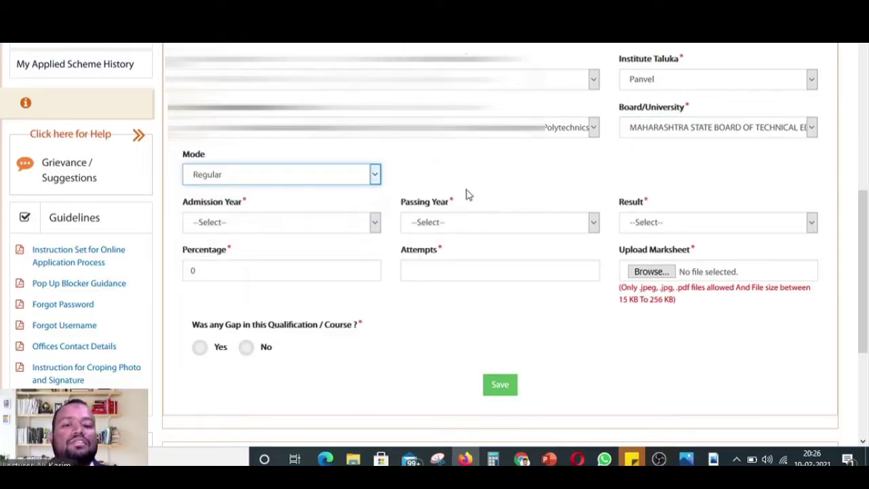
- Set the diploma's admission year to 2017 and its passing year to 2020
{"action": "scroll", "coordinate": [462, 182], "scroll_direction": "down", "scroll_amount": 3}
{"action": "scroll", "coordinate": [336, 139], "scroll_direction": "up", "scroll_amount": 2}
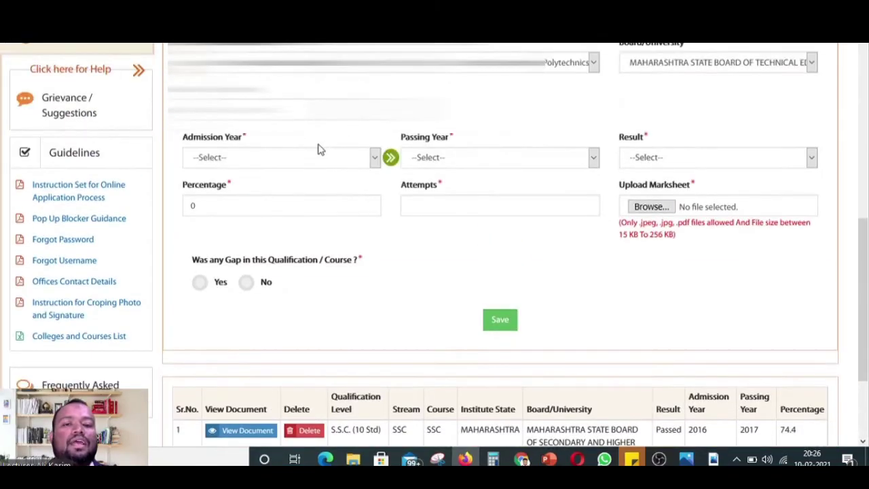
{"action": "left_click", "coordinate": [314, 159]}
{"action": "scroll", "coordinate": [307, 322], "scroll_direction": "down", "scroll_amount": 6}
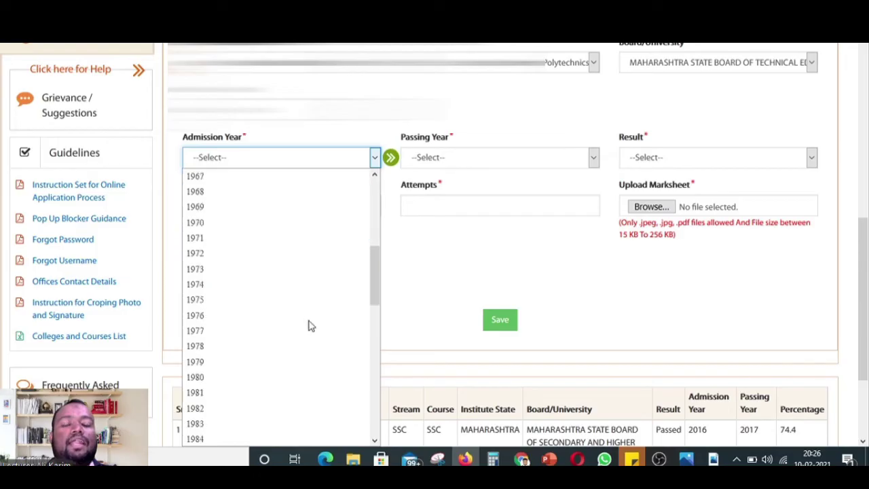
{"action": "scroll", "coordinate": [310, 332], "scroll_direction": "down", "scroll_amount": 12}
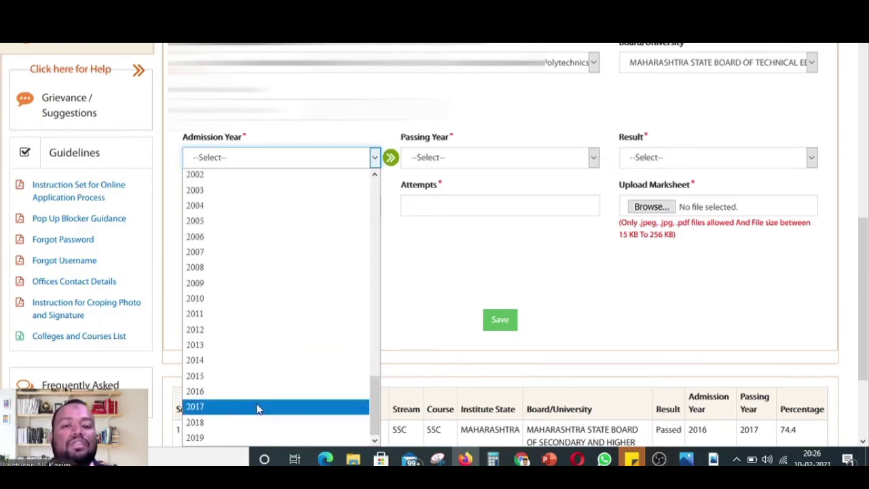
{"action": "left_click", "coordinate": [258, 408]}
{"action": "left_click", "coordinate": [476, 165]}
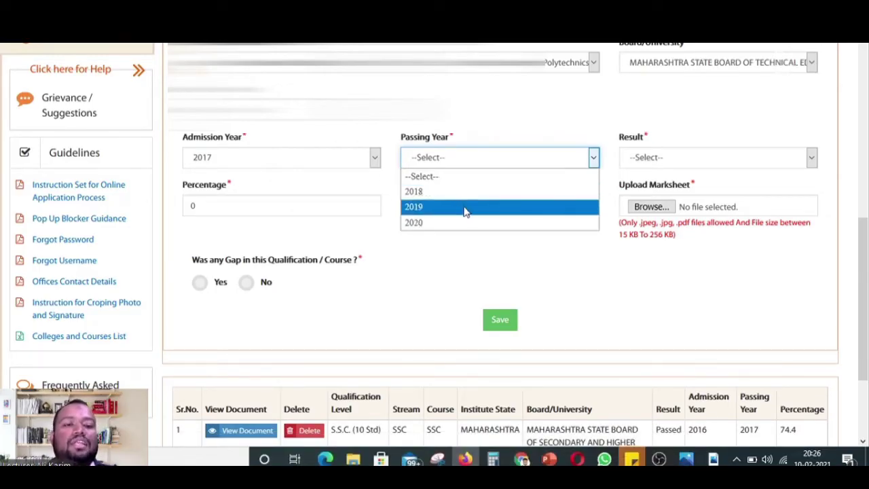
{"action": "left_click", "coordinate": [466, 222]}
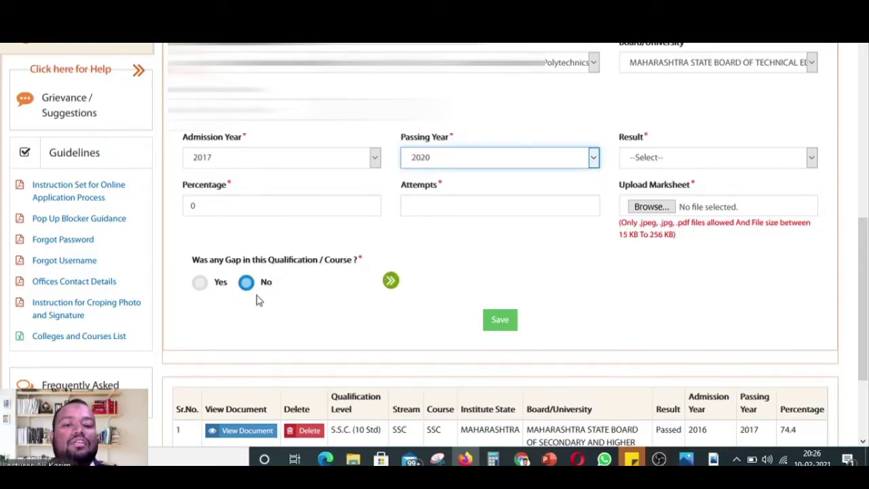
- Change the diploma's admission year to 2016 and choose 2020 again as the passing year
{"action": "left_click", "coordinate": [374, 157]}
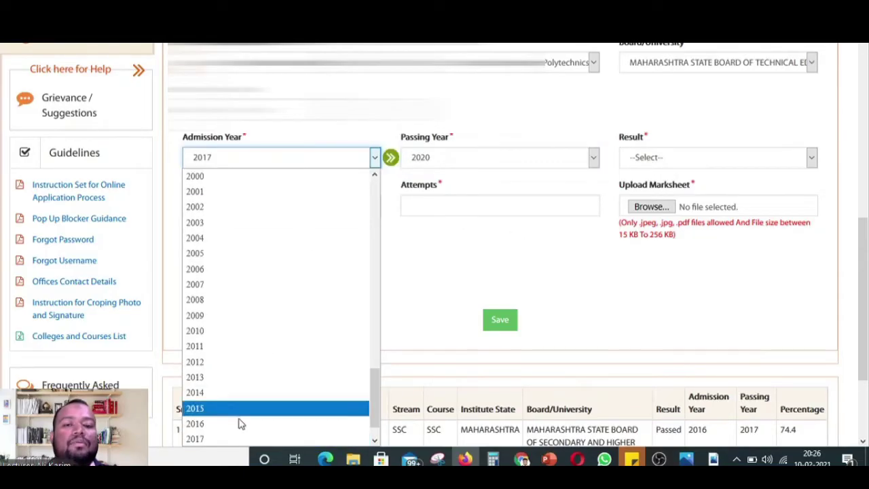
{"action": "scroll", "coordinate": [254, 404], "scroll_direction": "down", "scroll_amount": 1}
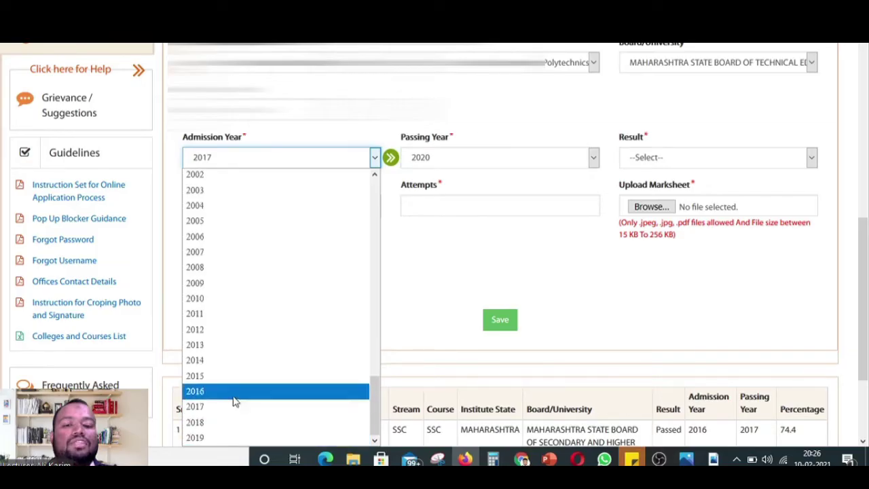
{"action": "left_click", "coordinate": [233, 397]}
{"action": "left_click", "coordinate": [484, 162]}
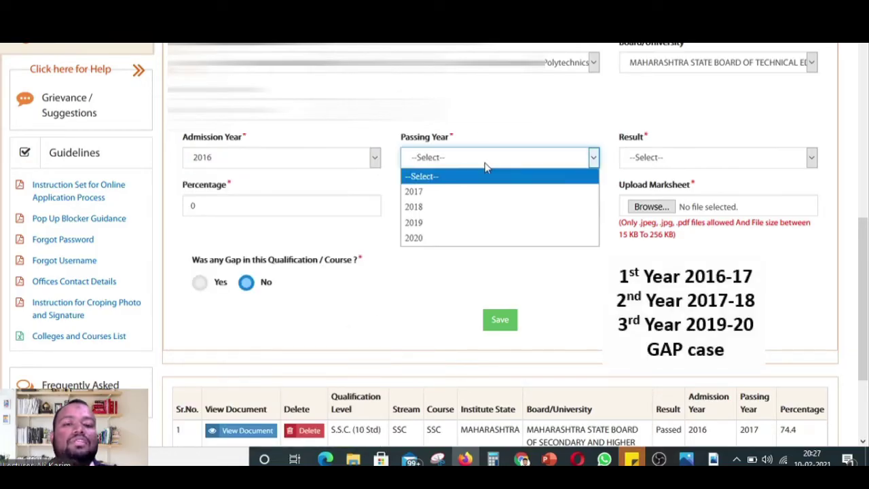
{"action": "left_click", "coordinate": [466, 237]}
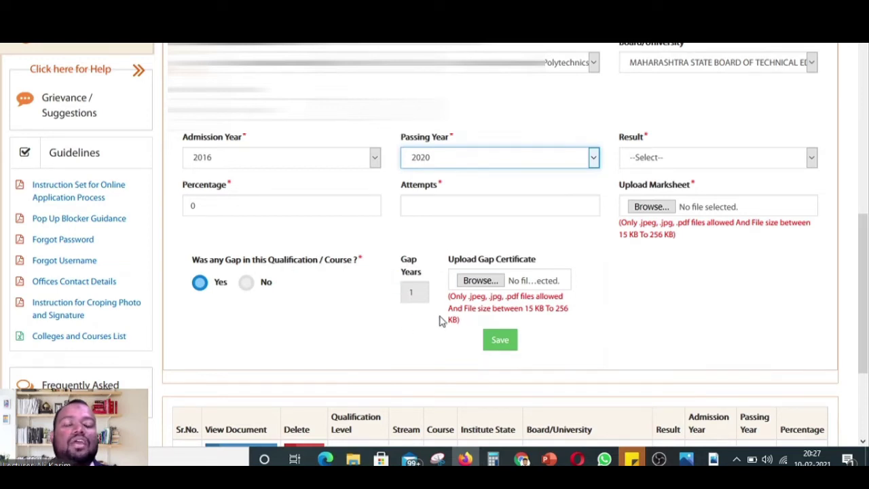
- Change the diploma's admission year to 2015 with 2020 as the passing year
{"action": "left_click", "coordinate": [375, 159]}
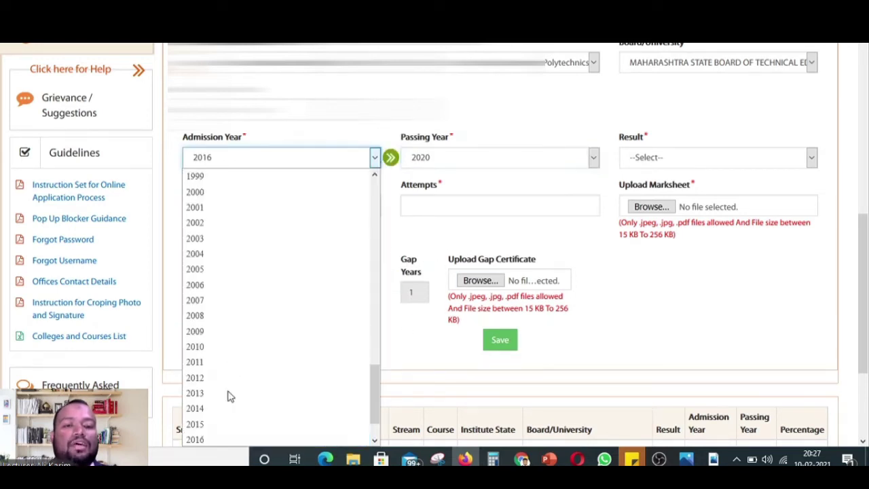
{"action": "left_click", "coordinate": [225, 426]}
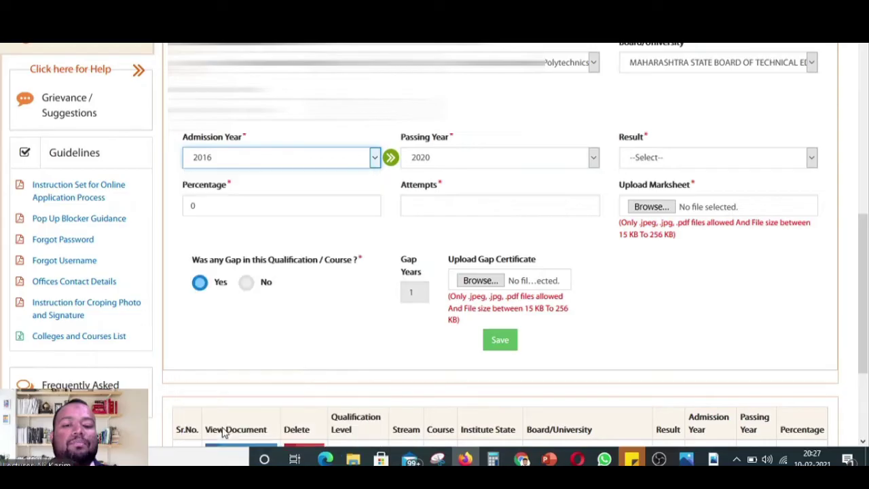
{"action": "left_click", "coordinate": [514, 165]}
{"action": "left_click", "coordinate": [499, 253]}
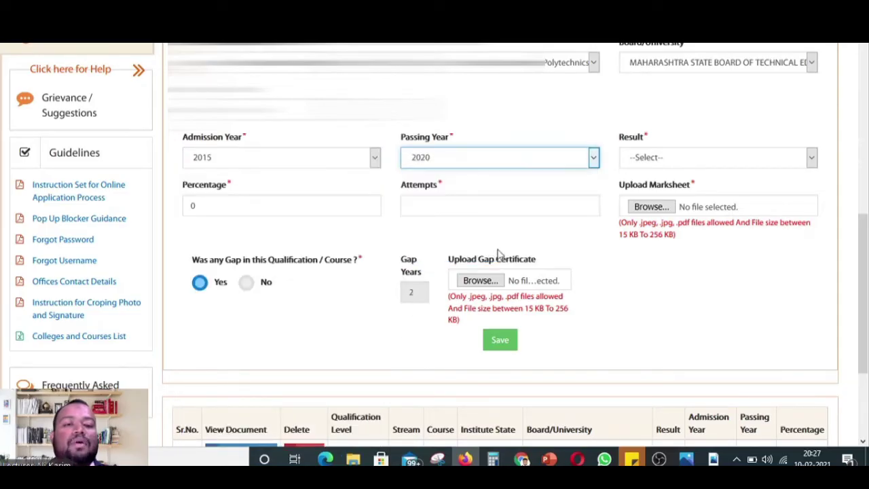
- Try 2018 and 2019 as the diploma's passing year with 2015 as the admission year
{"action": "left_click", "coordinate": [465, 167]}
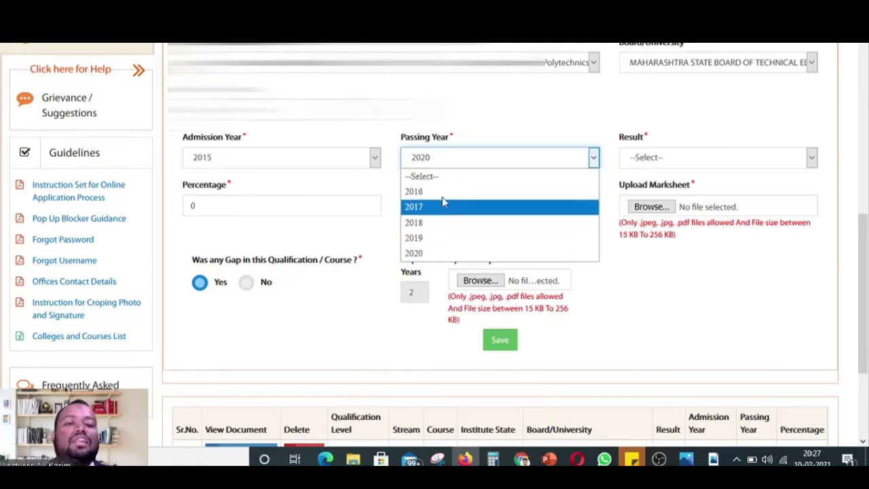
{"action": "left_click", "coordinate": [441, 223]}
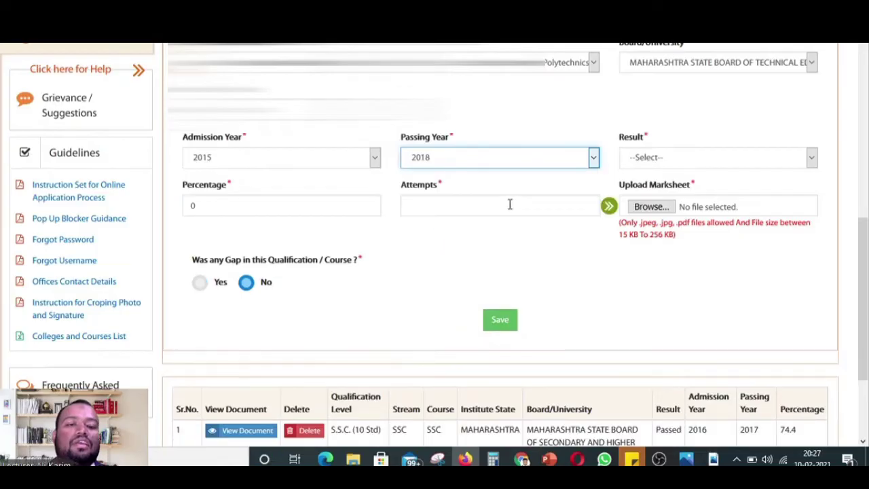
{"action": "left_click", "coordinate": [491, 167]}
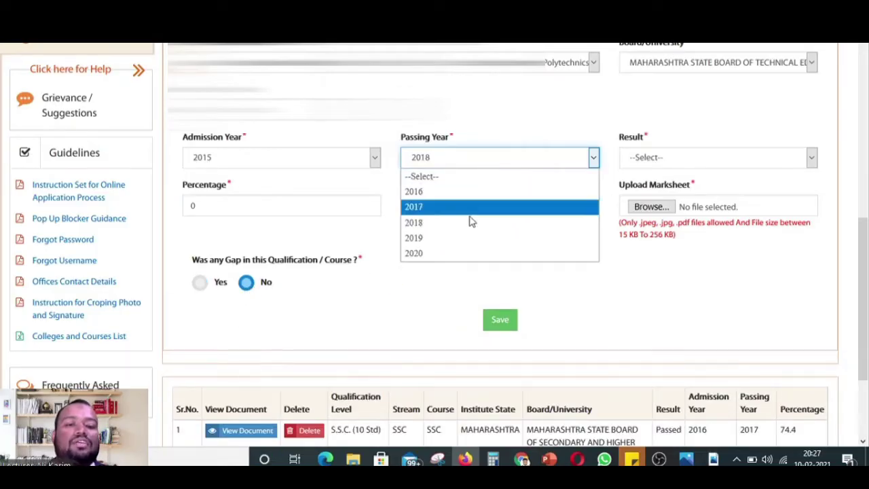
{"action": "left_click", "coordinate": [464, 238]}
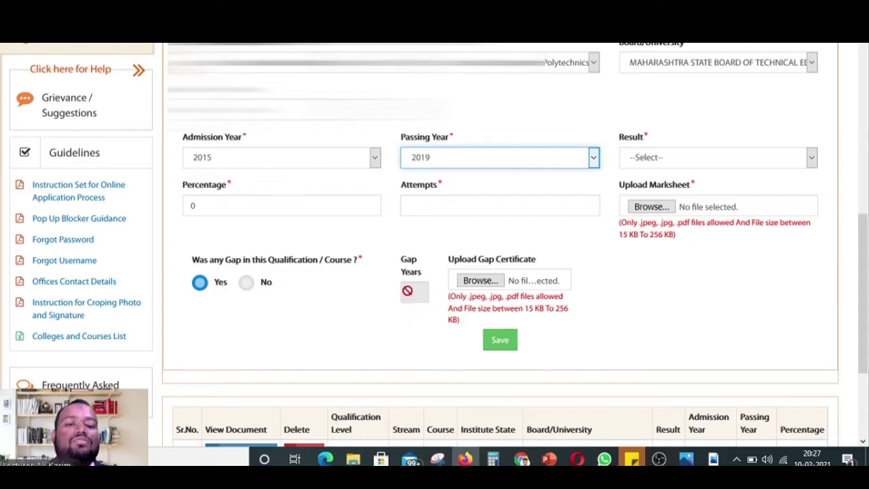
- Set the diploma's admission year back to 2017 and its passing year to 2020
{"action": "left_click", "coordinate": [372, 157]}
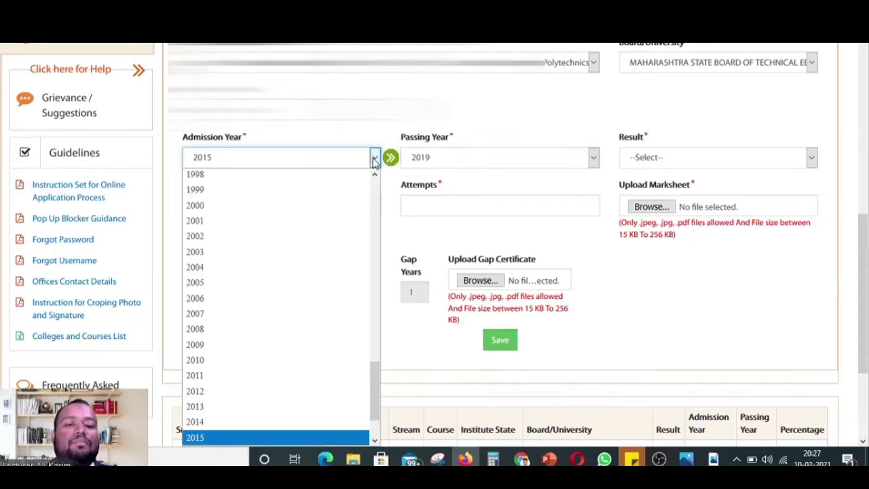
{"action": "scroll", "coordinate": [237, 421], "scroll_direction": "down", "scroll_amount": 2}
{"action": "left_click", "coordinate": [238, 412]}
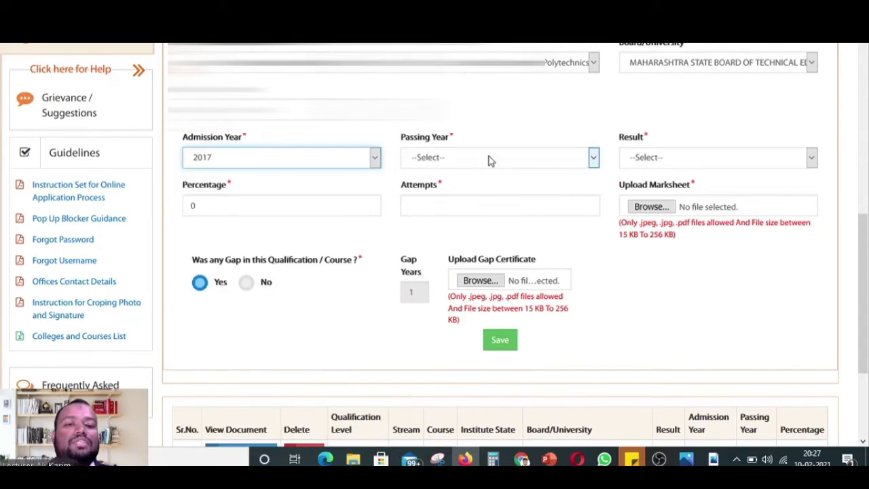
{"action": "left_click", "coordinate": [489, 157]}
{"action": "left_click", "coordinate": [471, 224]}
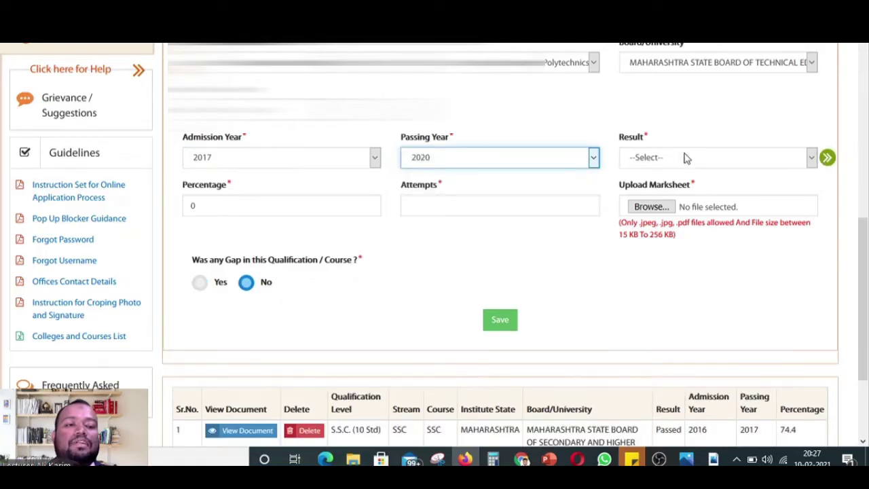
- Set the diploma's result to Passed, with a percentage of 94.79 and 1 attempt
{"action": "left_click", "coordinate": [683, 157]}
{"action": "left_click", "coordinate": [679, 192]}
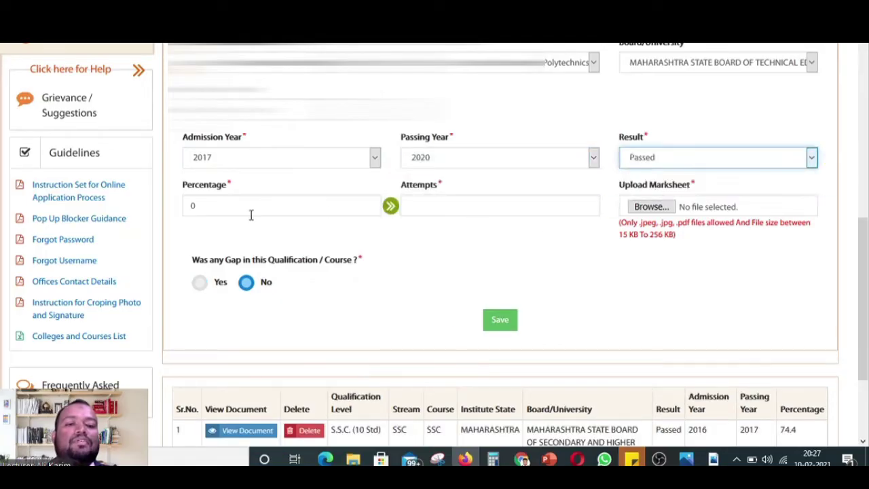
{"action": "left_click_drag", "start_coordinate": [239, 208], "coordinate": [176, 218]}
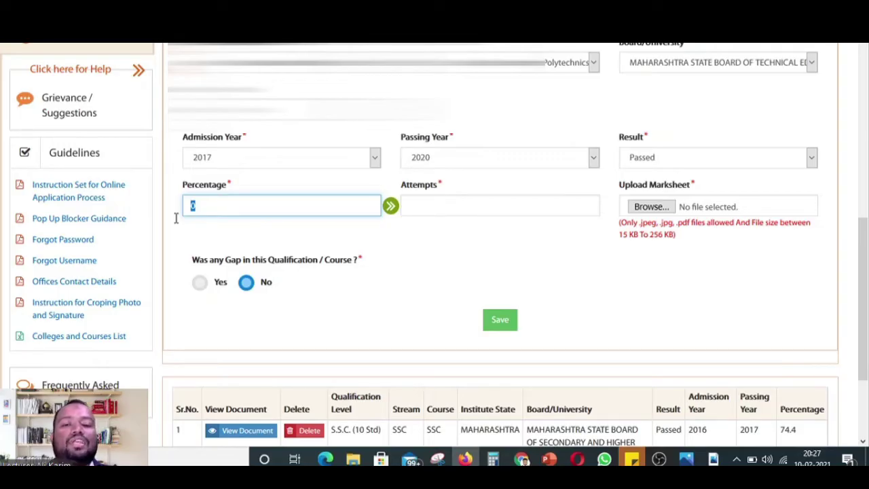
{"action": "type", "text": "94.79"}
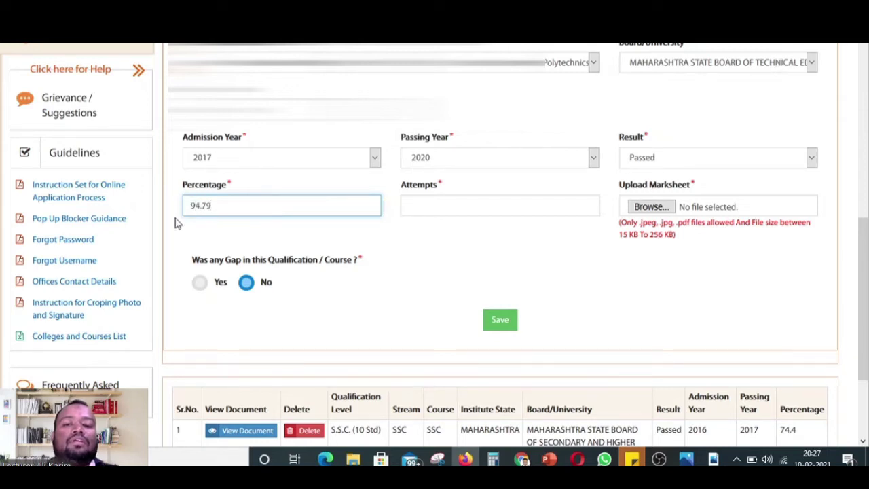
{"action": "left_click", "coordinate": [430, 213]}
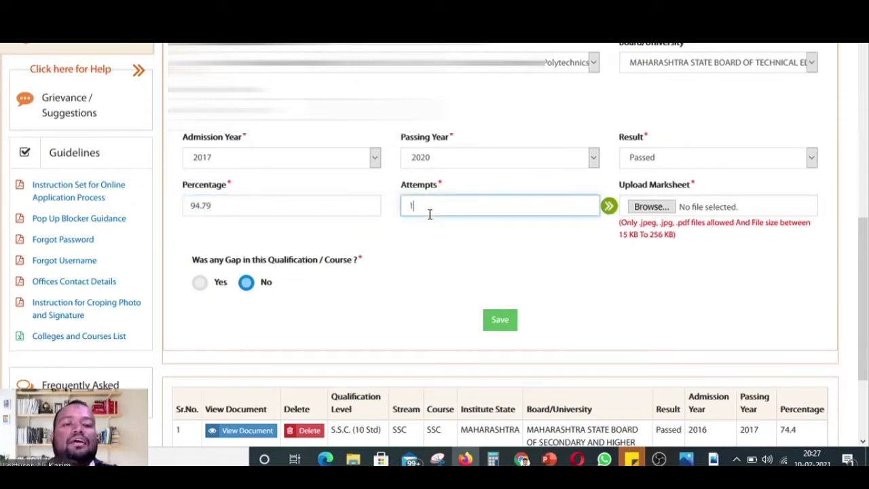
- Try to upload the DiplomaResult image as the diploma marksheet
{"action": "left_click", "coordinate": [666, 208]}
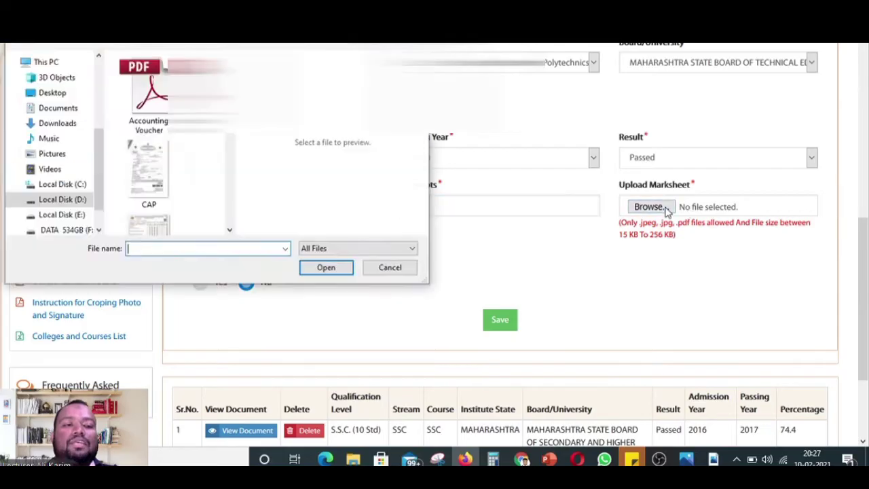
{"action": "scroll", "coordinate": [172, 140], "scroll_direction": "down", "scroll_amount": 3}
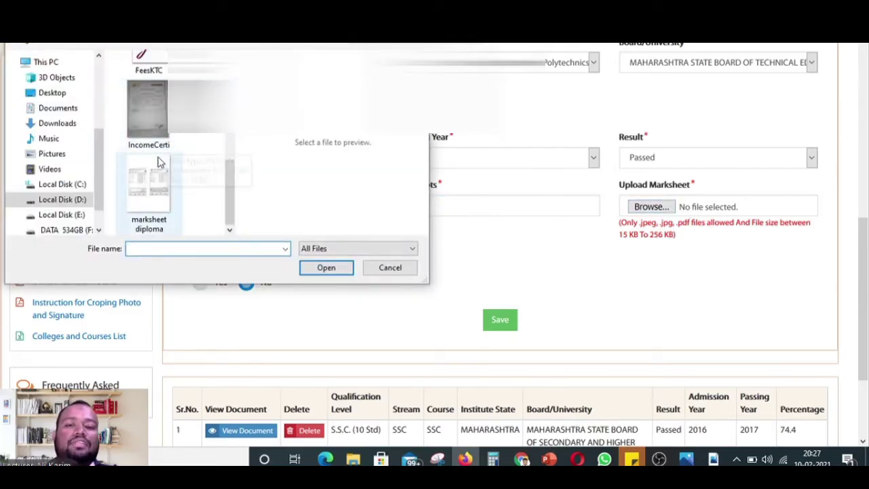
{"action": "scroll", "coordinate": [160, 160], "scroll_direction": "up", "scroll_amount": 2}
{"action": "scroll", "coordinate": [228, 161], "scroll_direction": "up", "scroll_amount": 1}
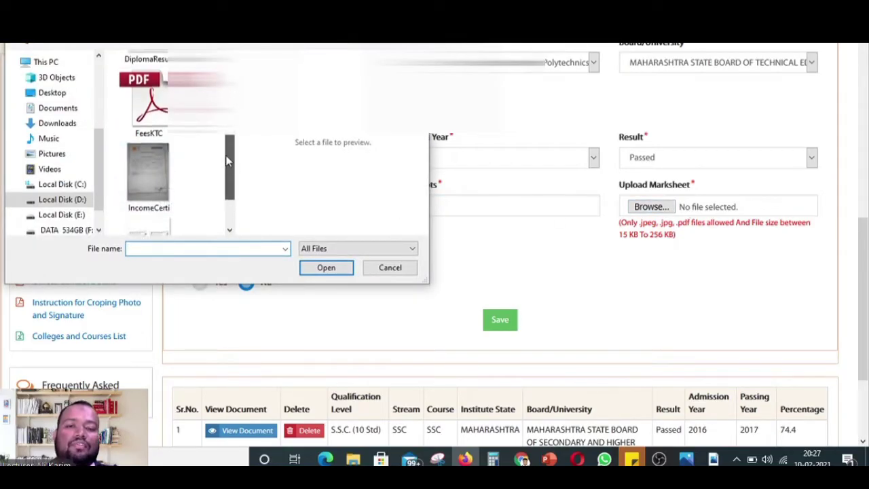
{"action": "scroll", "coordinate": [227, 161], "scroll_direction": "up", "scroll_amount": 2}
{"action": "left_click", "coordinate": [158, 159]}
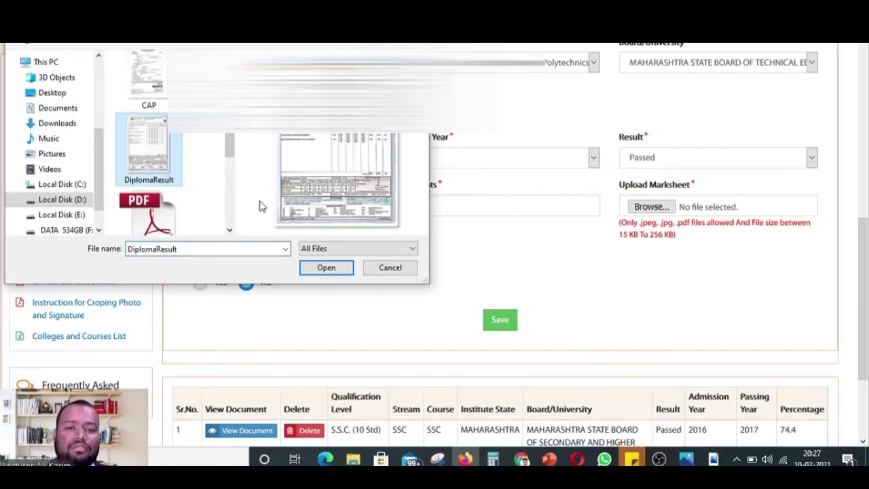
{"action": "left_click", "coordinate": [325, 268]}
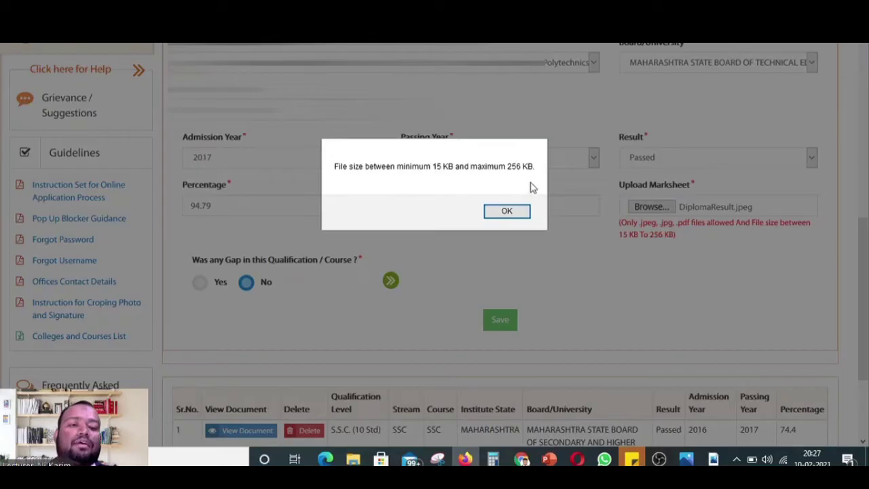
{"action": "left_click", "coordinate": [528, 212]}
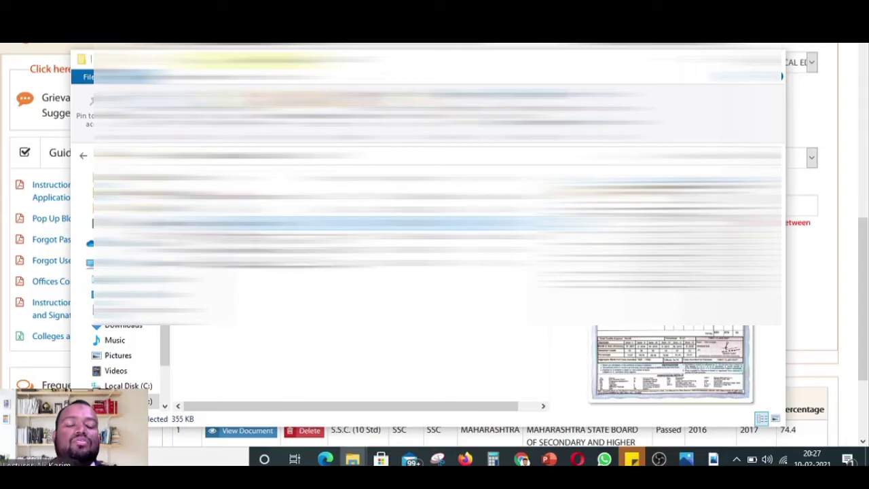
- Open the DiplomaResult image from its folder in Paint and view the marksheet down to its lower end
{"action": "right_click", "coordinate": [231, 222]}
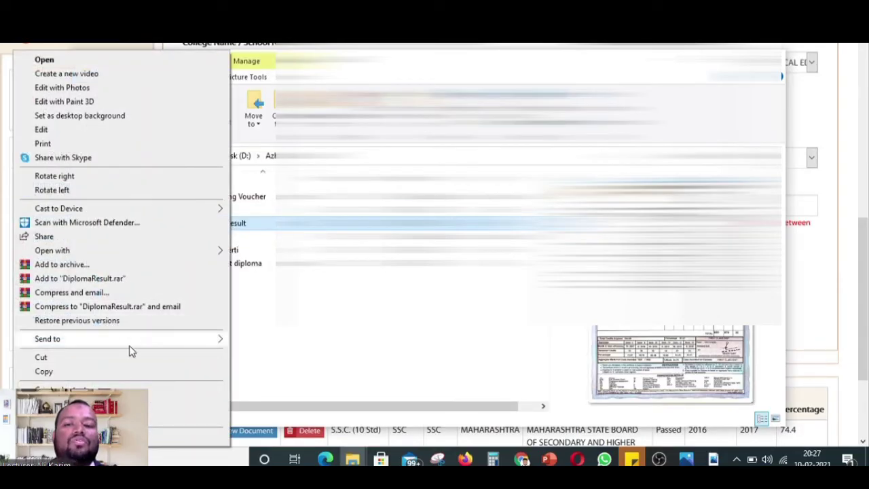
{"action": "mouse_move", "coordinate": [136, 251]}
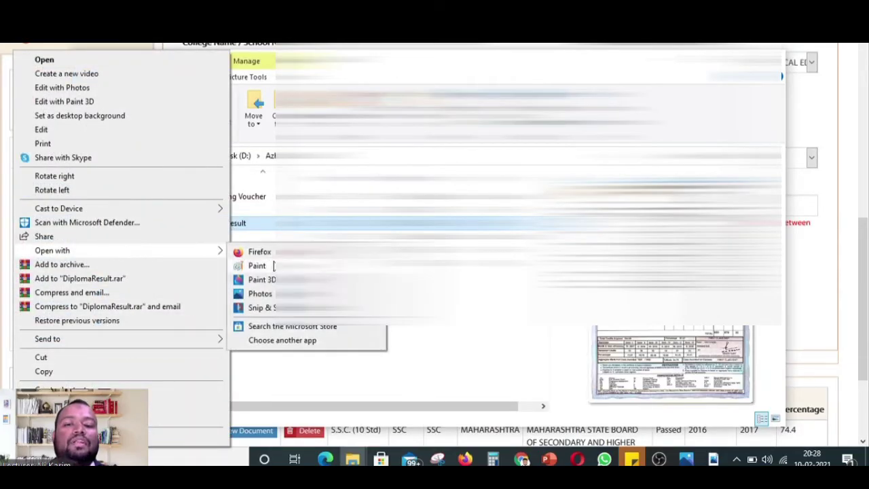
{"action": "left_click", "coordinate": [254, 264]}
{"action": "left_click", "coordinate": [254, 264]}
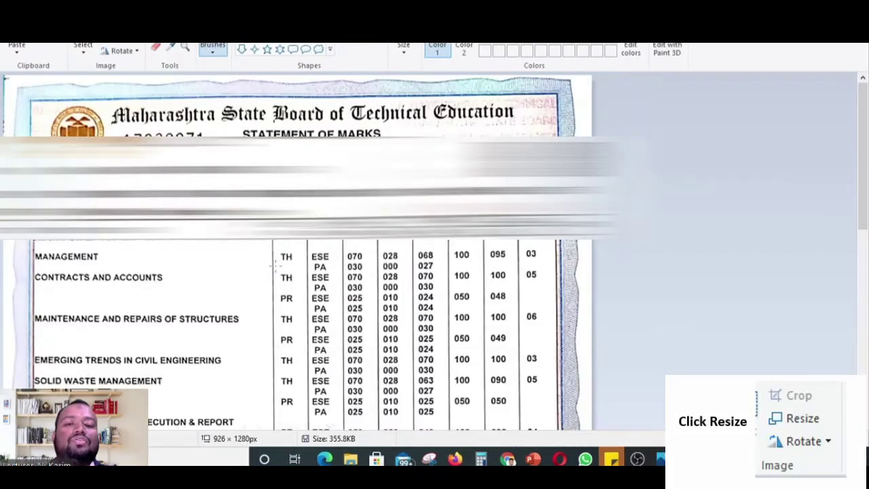
{"action": "scroll", "coordinate": [245, 256], "scroll_direction": "down", "scroll_amount": 10}
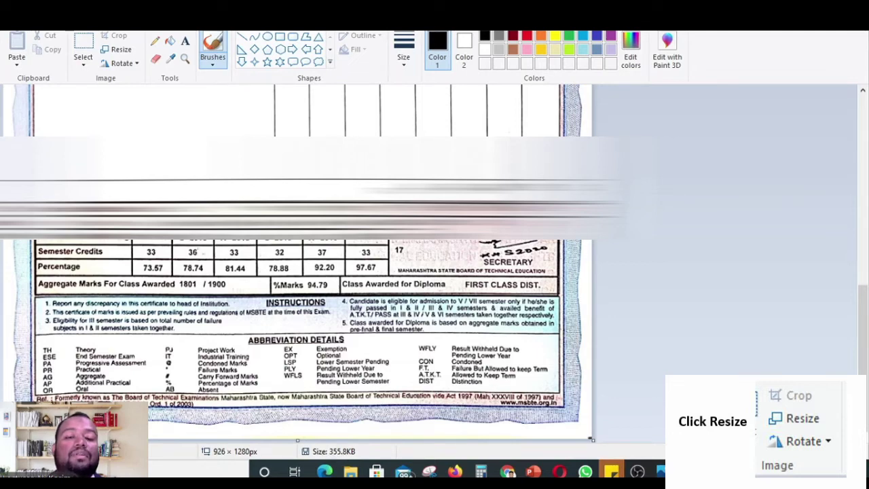
- Resize the marksheet image to 80 percent horizontally and save it
{"action": "left_click", "coordinate": [117, 50]}
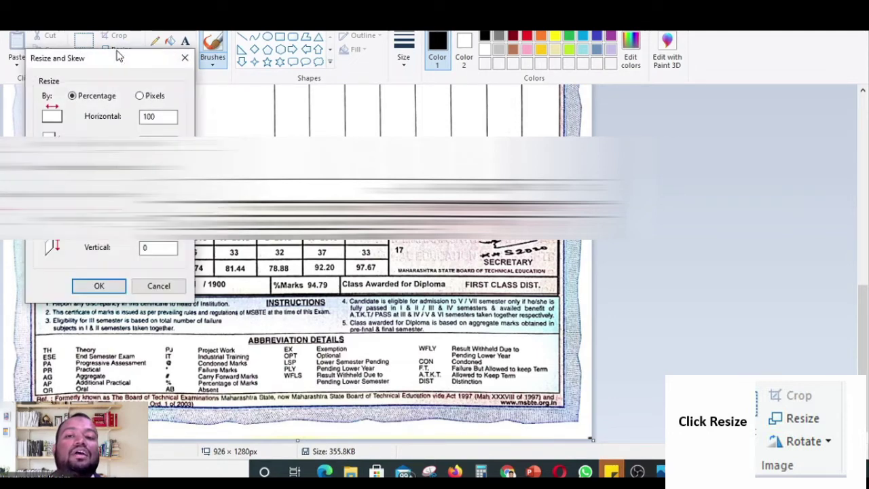
{"action": "double_click", "coordinate": [152, 116]}
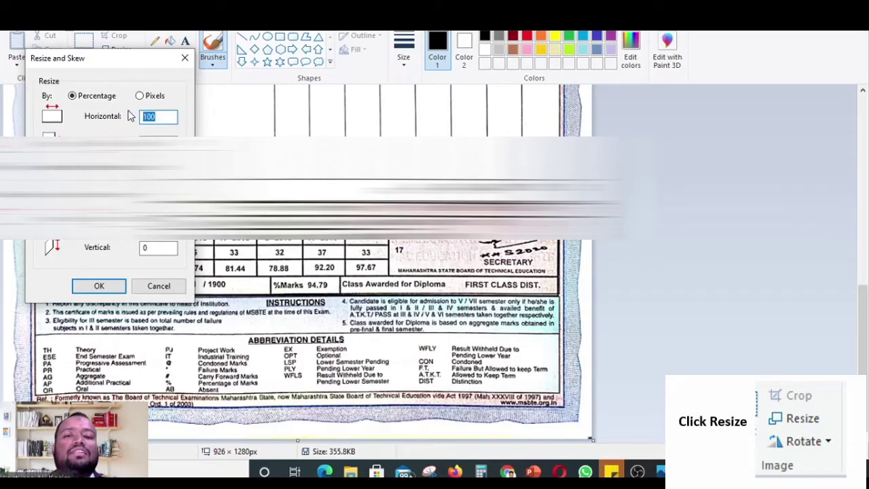
{"action": "type", "text": "80"}
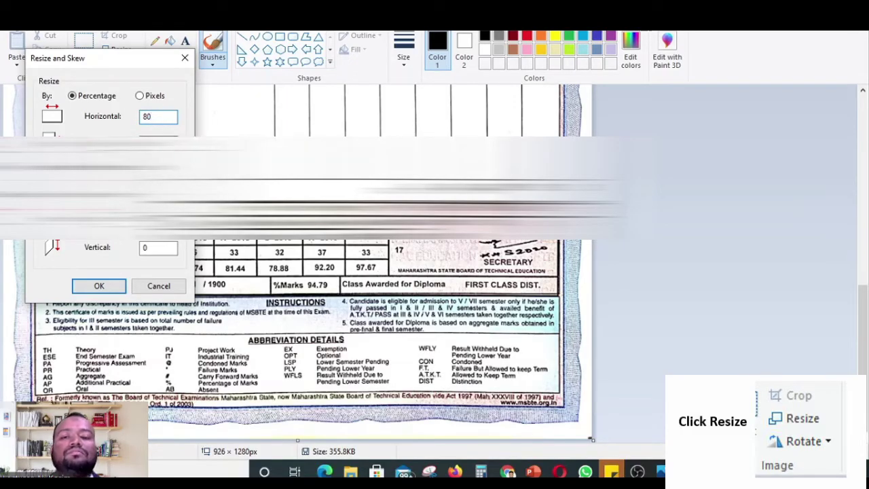
{"action": "left_click", "coordinate": [109, 286]}
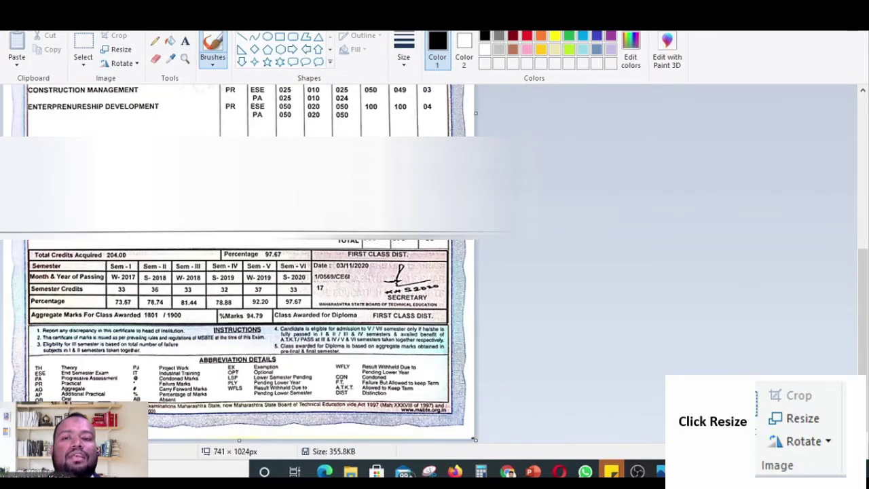
{"action": "key", "text": "ctrl+s"}
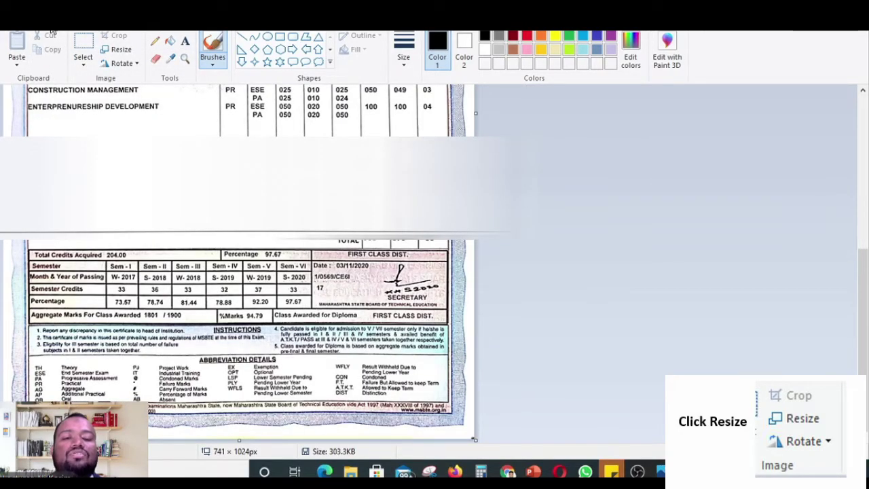
- Scale the saved marksheet image down once more to 80 percent horizontally and save it again
{"action": "left_click", "coordinate": [117, 49]}
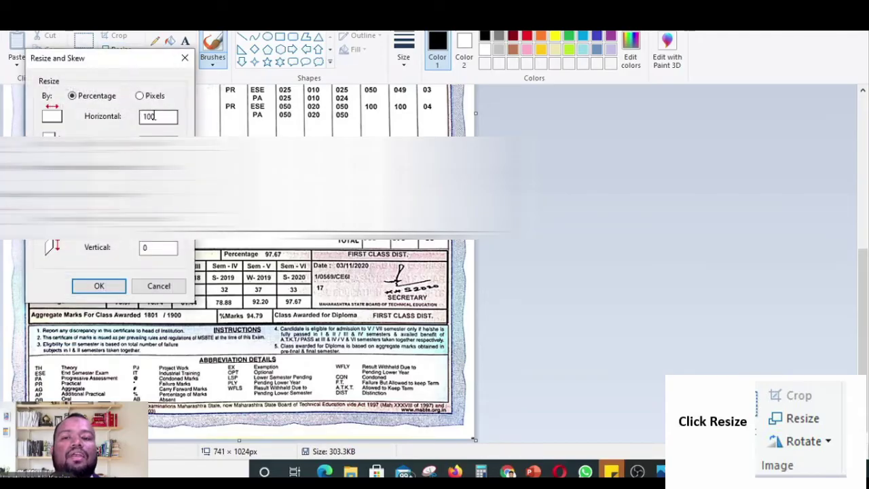
{"action": "left_click_drag", "start_coordinate": [155, 116], "coordinate": [135, 113]}
{"action": "type", "text": "80"}
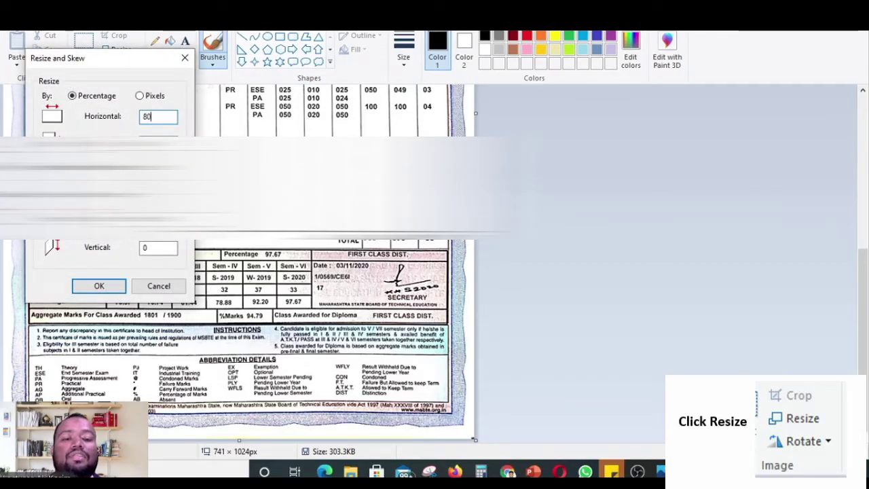
{"action": "left_click", "coordinate": [99, 286]}
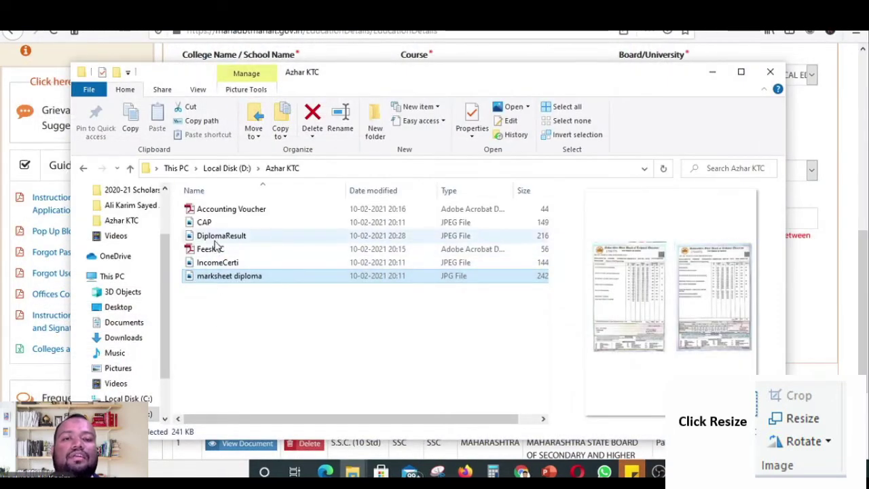
- Check the file size in DiplomaResult's properties and close the folder window
{"action": "left_click", "coordinate": [218, 235]}
{"action": "right_click", "coordinate": [218, 235]}
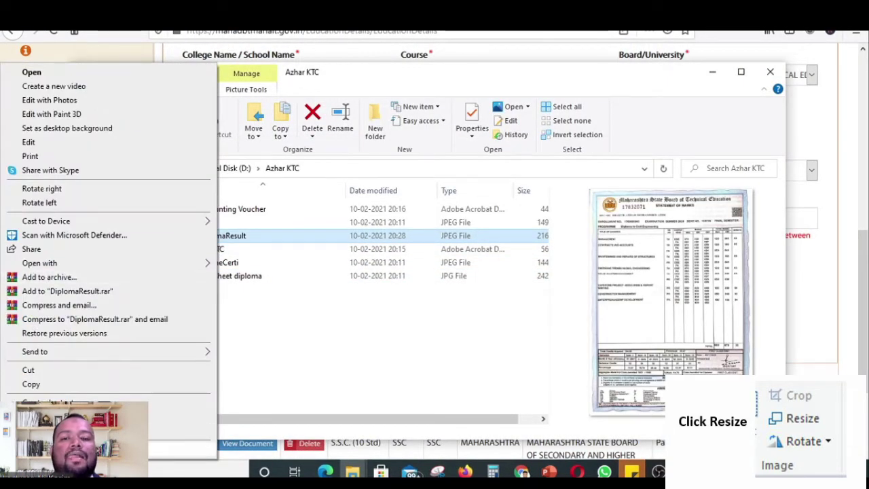
{"action": "left_click", "coordinate": [68, 452]}
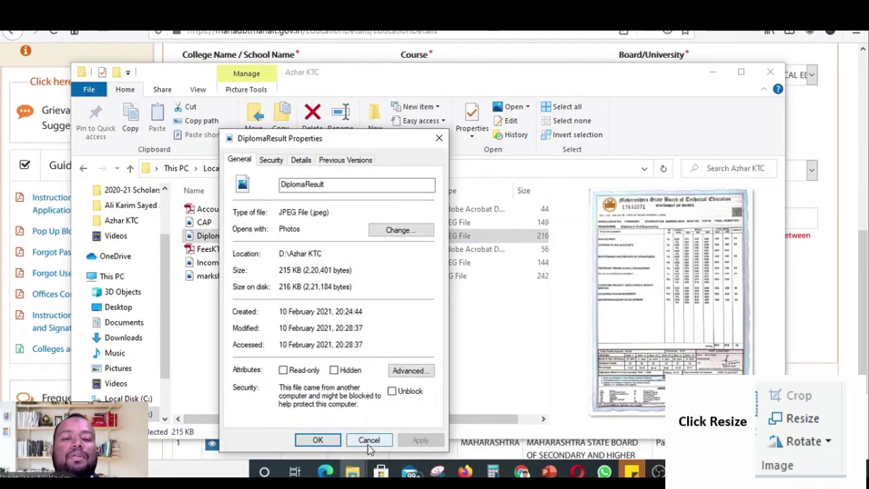
{"action": "left_click", "coordinate": [317, 440]}
{"action": "left_click", "coordinate": [494, 363]}
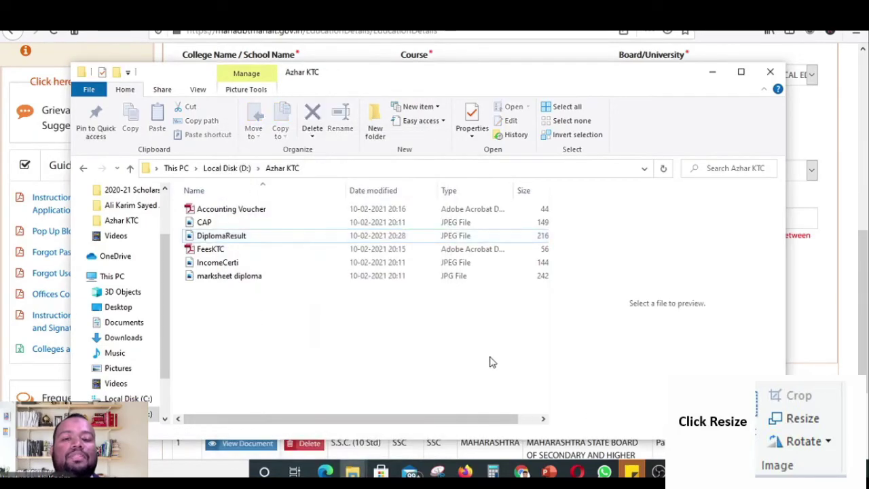
{"action": "left_click", "coordinate": [770, 71]}
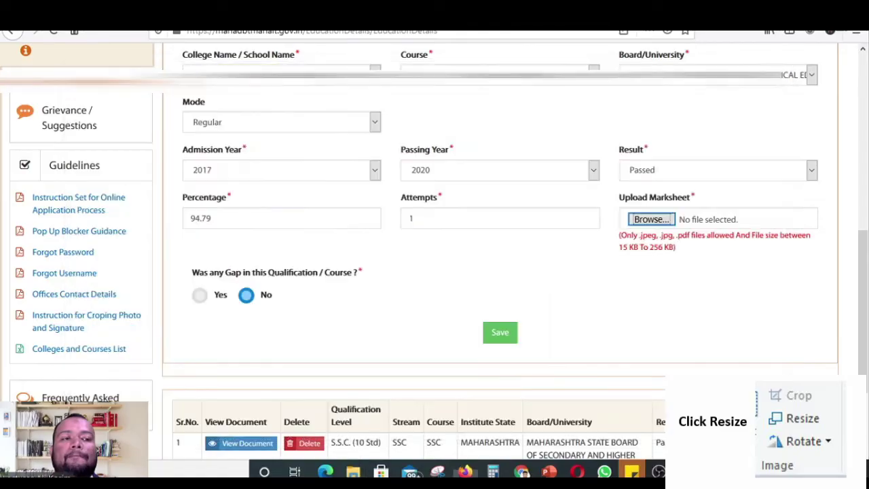
- Attach the DiplomaResult image as the marksheet of the diploma qualification
{"action": "left_click", "coordinate": [650, 221]}
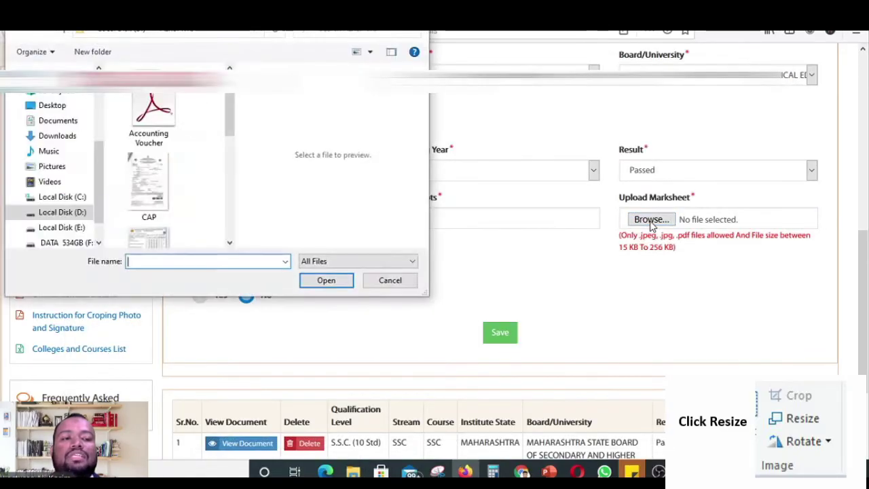
{"action": "left_click", "coordinate": [153, 119]}
{"action": "scroll", "coordinate": [156, 149], "scroll_direction": "down", "scroll_amount": 2}
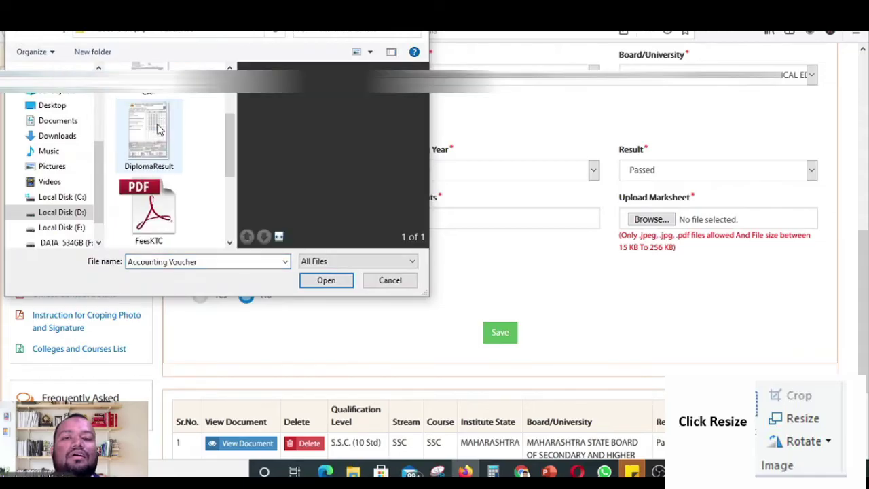
{"action": "left_click", "coordinate": [148, 135]}
{"action": "left_click", "coordinate": [328, 279]}
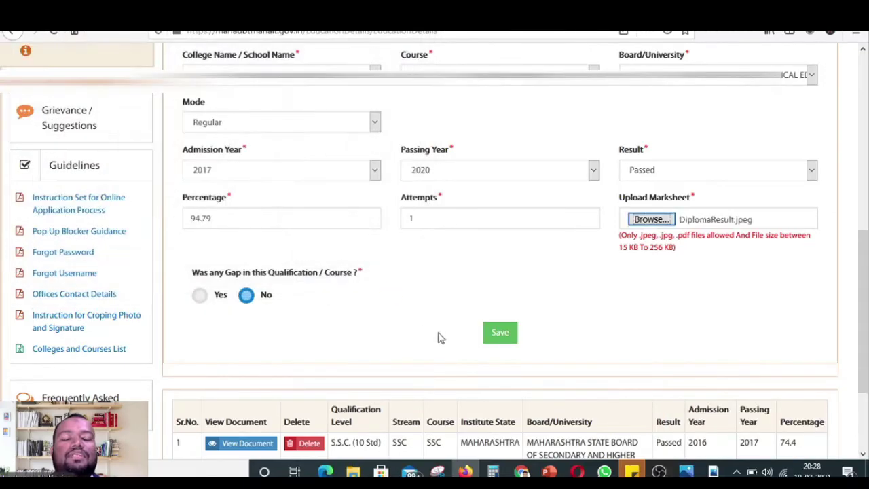
- Save the diploma qualification, acknowledge the confirmation and review the table of saved qualifications
{"action": "left_click", "coordinate": [512, 336]}
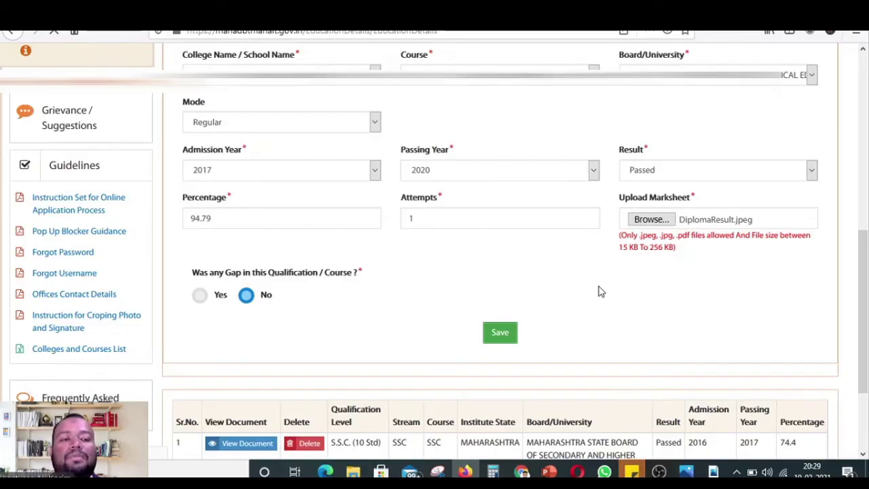
{"action": "scroll", "coordinate": [600, 290], "scroll_direction": "down", "scroll_amount": 1}
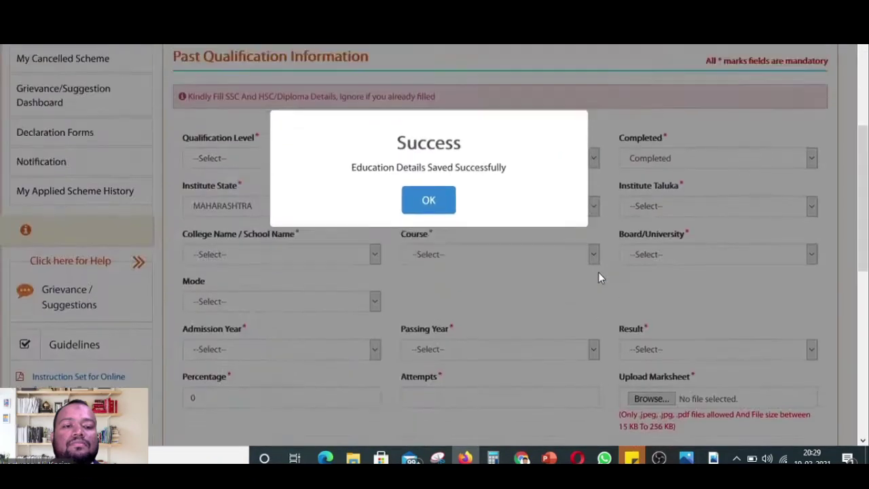
{"action": "left_click", "coordinate": [425, 213]}
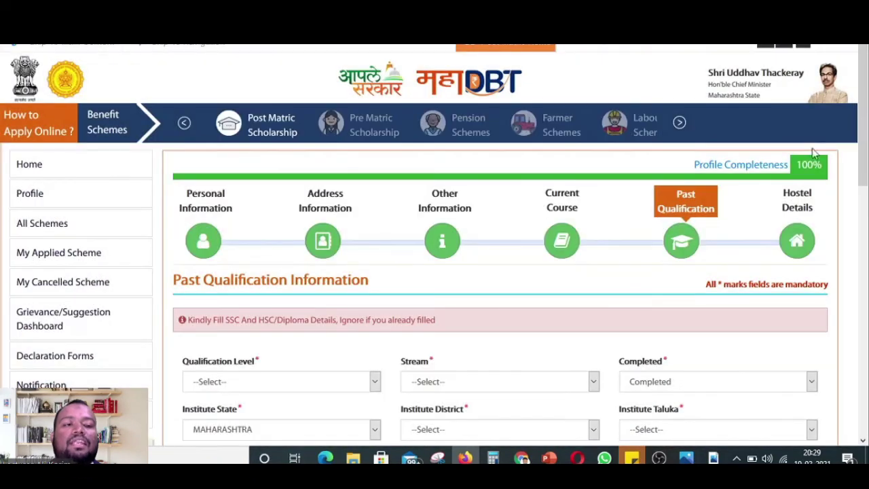
{"action": "scroll", "coordinate": [436, 269], "scroll_direction": "down", "scroll_amount": 12}
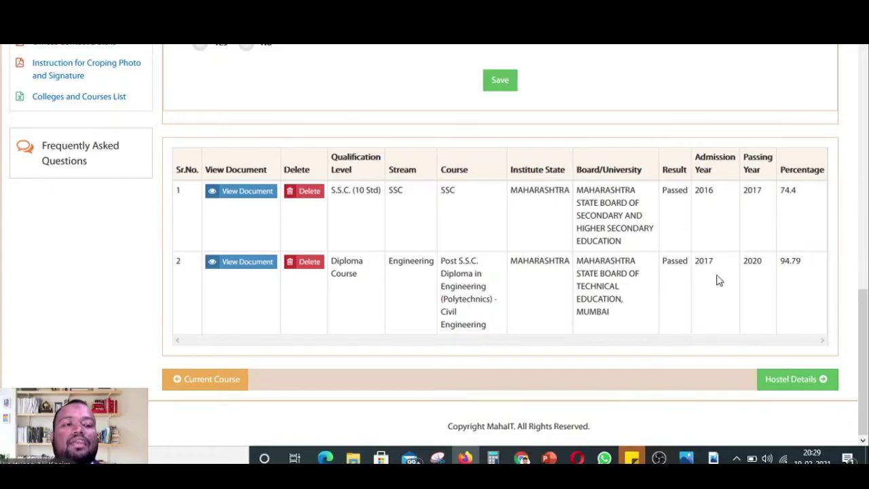
{"action": "scroll", "coordinate": [469, 236], "scroll_direction": "up", "scroll_amount": 10}
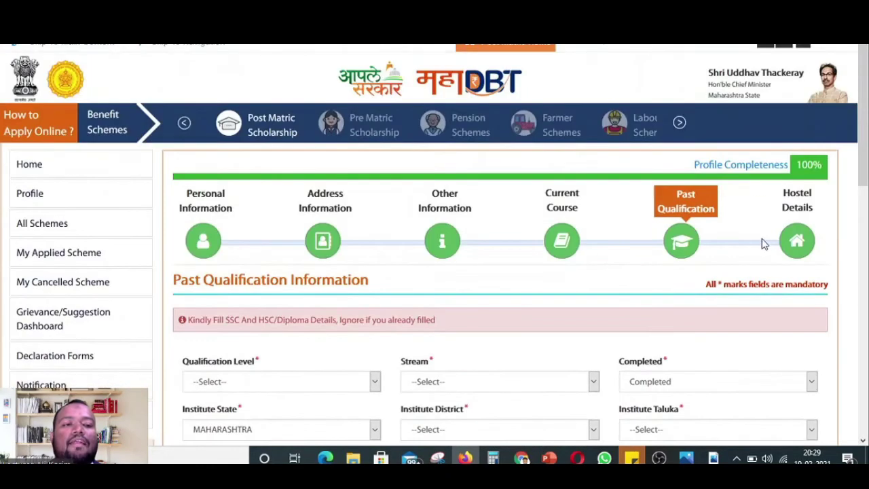
- Open the Hostel Details section of the profile and review its beneficiary category options and saved entry
{"action": "left_click", "coordinate": [807, 243]}
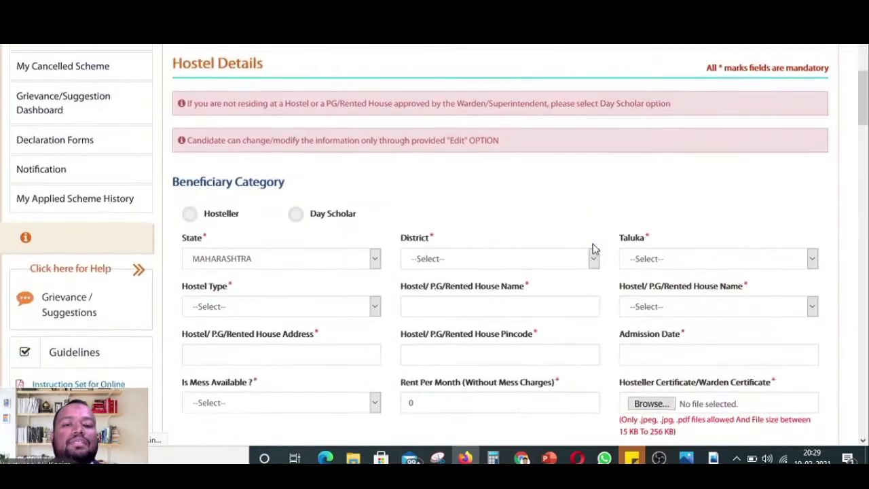
{"action": "scroll", "coordinate": [561, 252], "scroll_direction": "down", "scroll_amount": 8}
{"action": "scroll", "coordinate": [326, 309], "scroll_direction": "up", "scroll_amount": 1}
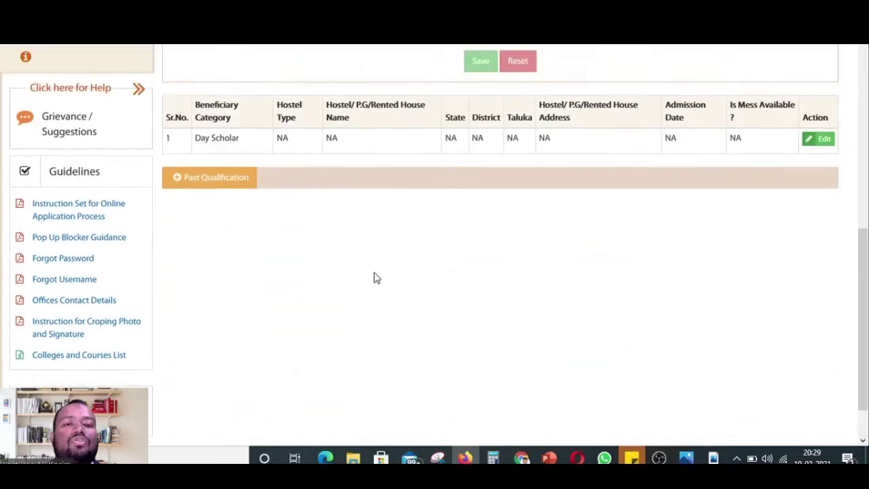
{"action": "scroll", "coordinate": [375, 277], "scroll_direction": "up", "scroll_amount": 1}
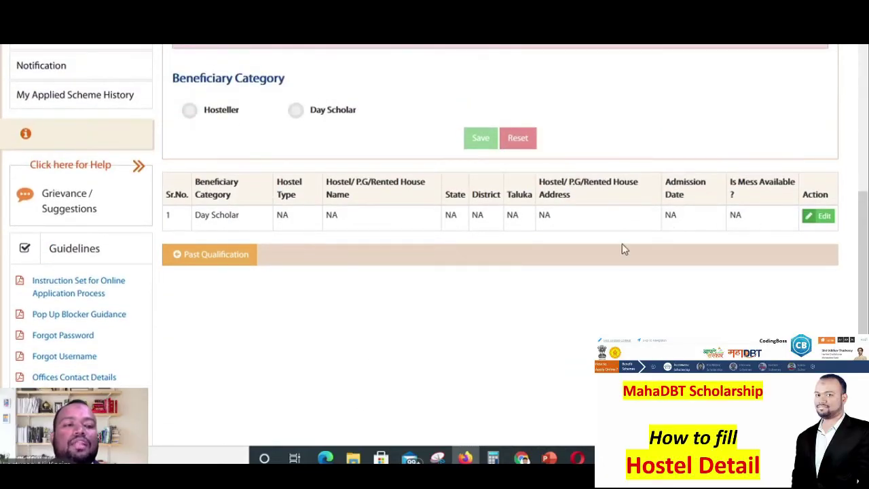
{"action": "scroll", "coordinate": [596, 252], "scroll_direction": "up", "scroll_amount": 5}
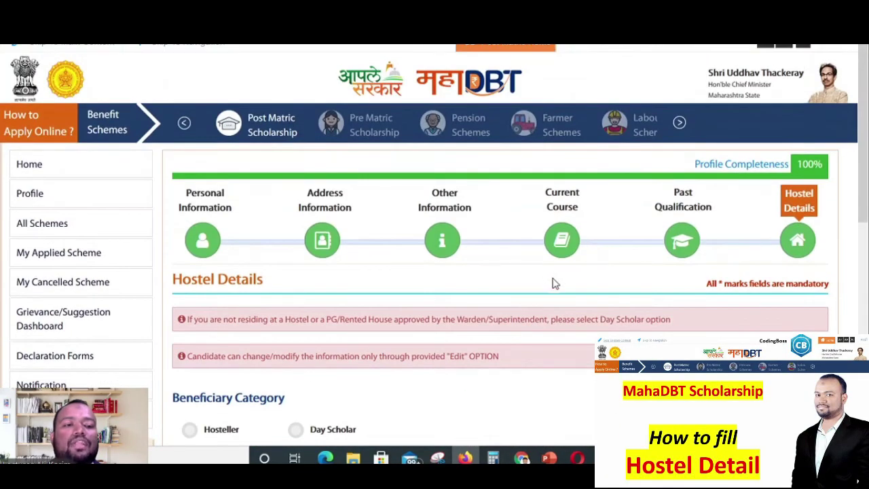
{"action": "scroll", "coordinate": [552, 284], "scroll_direction": "down", "scroll_amount": 3}
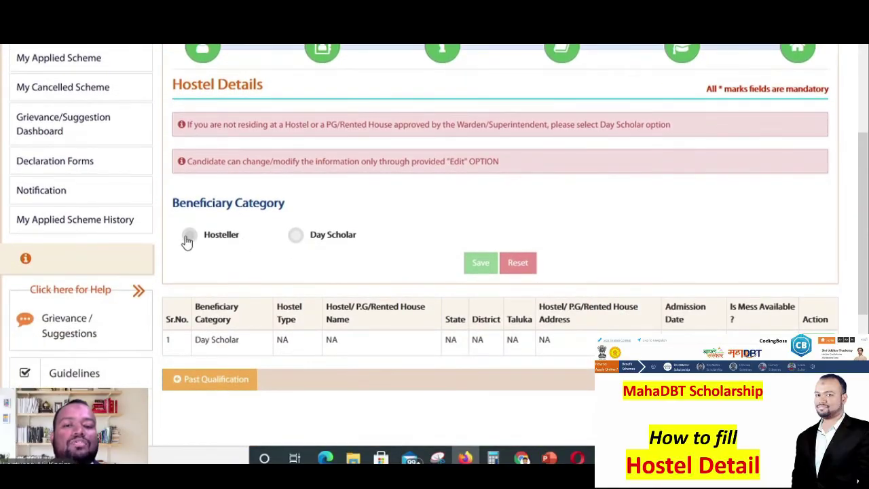
- Open the saved Day Scholar entry for editing, check its options and reload the Hostel Details section without changes
{"action": "left_click", "coordinate": [814, 340]}
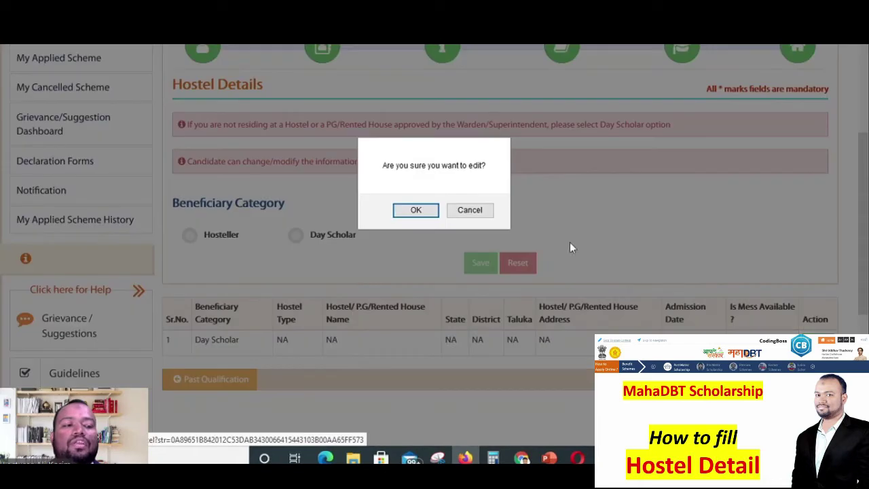
{"action": "left_click", "coordinate": [423, 210]}
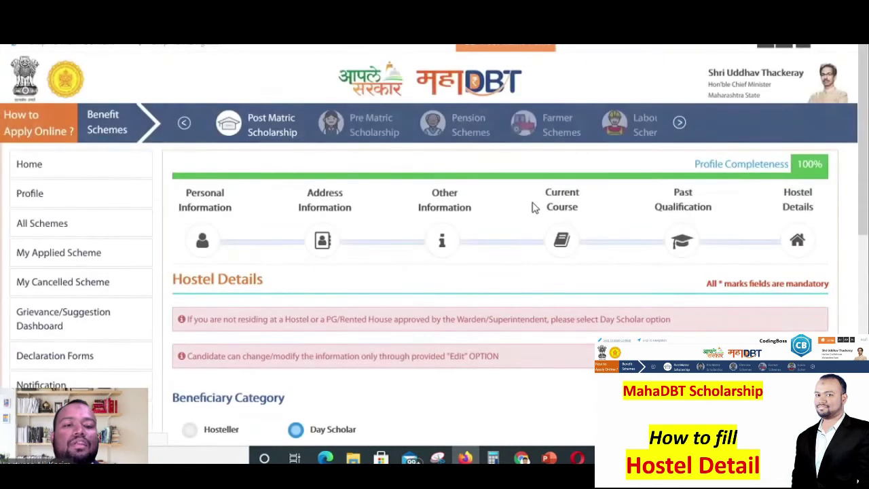
{"action": "scroll", "coordinate": [534, 207], "scroll_direction": "down", "scroll_amount": 5}
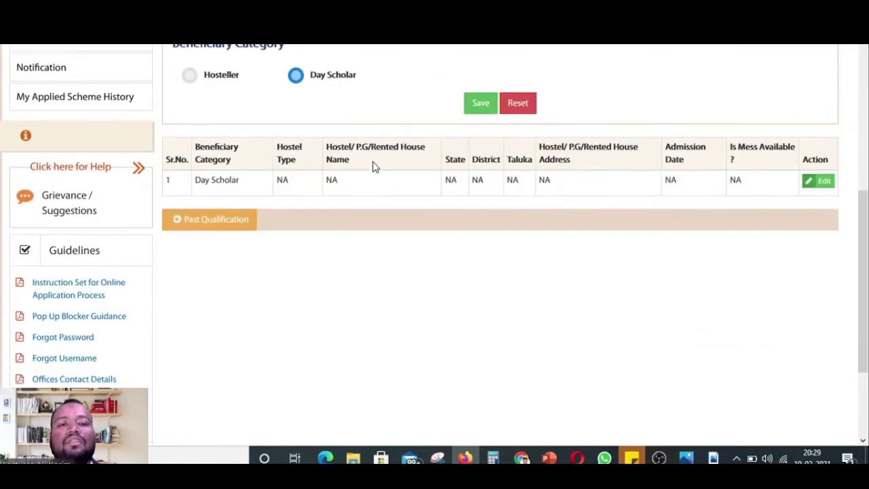
{"action": "scroll", "coordinate": [374, 167], "scroll_direction": "up", "scroll_amount": 2}
{"action": "scroll", "coordinate": [375, 166], "scroll_direction": "up", "scroll_amount": 2}
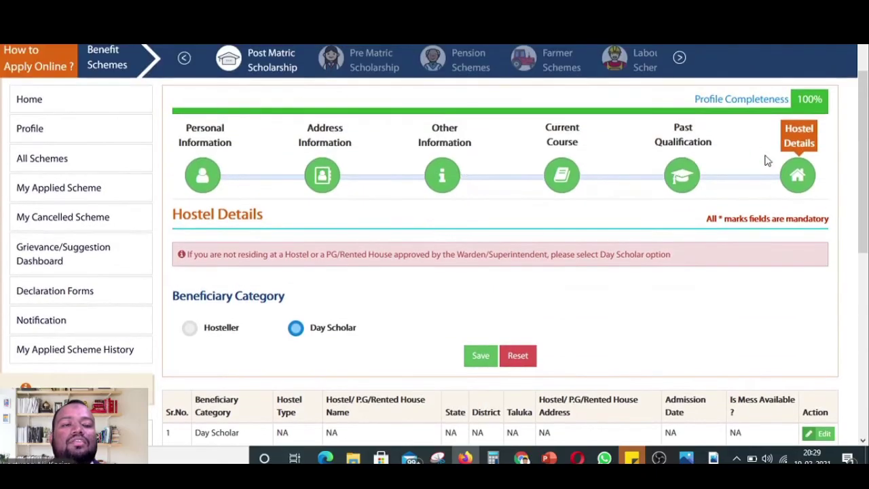
{"action": "left_click", "coordinate": [801, 178]}
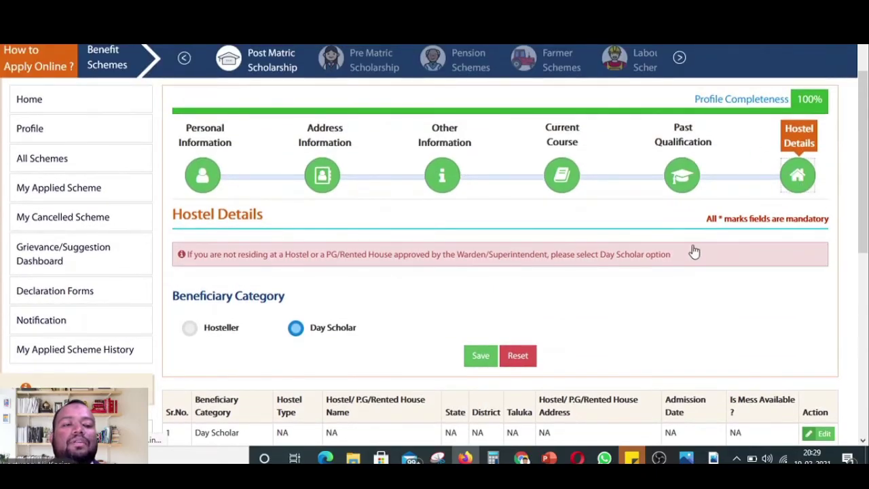
{"action": "scroll", "coordinate": [694, 251], "scroll_direction": "down", "scroll_amount": 3}
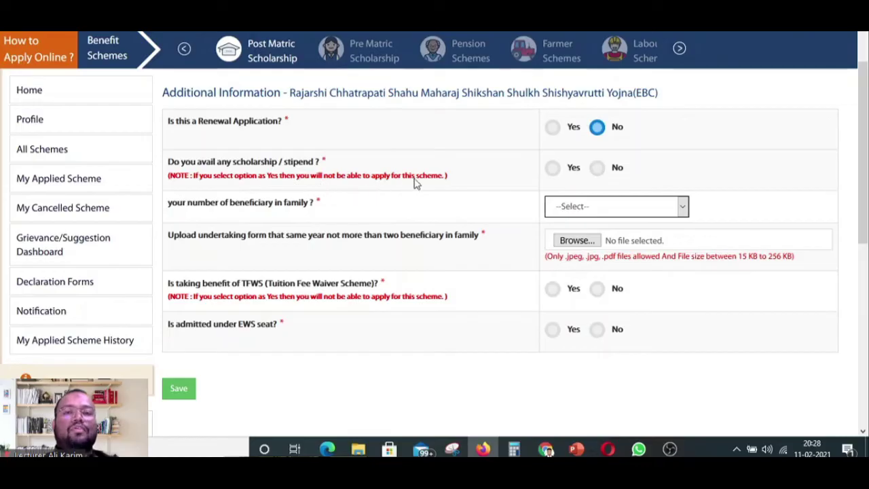
- In the EBC scheme's additional information, answer No to availing any scholarship or stipend and set the number of beneficiaries in family to 1
{"action": "left_click", "coordinate": [597, 171]}
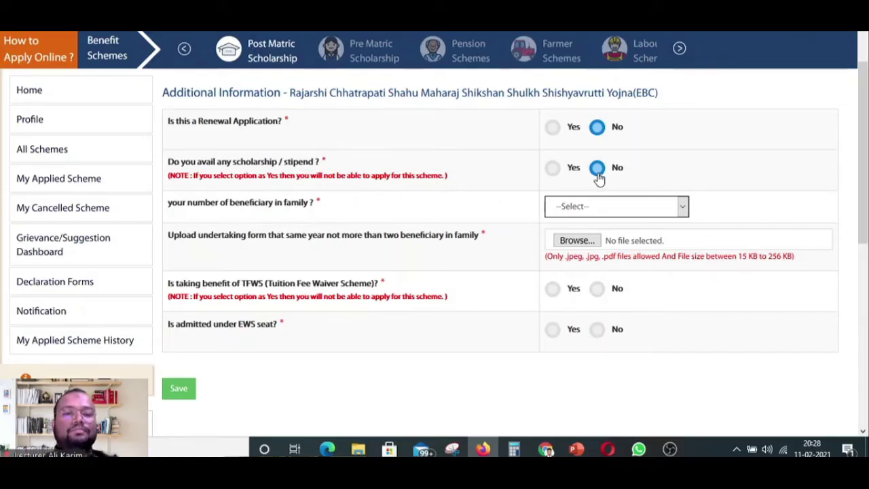
{"action": "left_click", "coordinate": [684, 208]}
{"action": "left_click", "coordinate": [685, 209]}
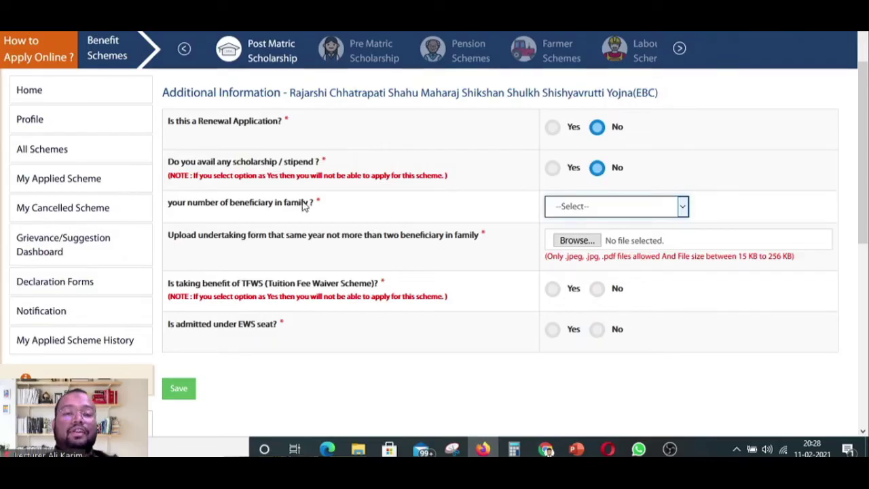
{"action": "left_click", "coordinate": [684, 209]}
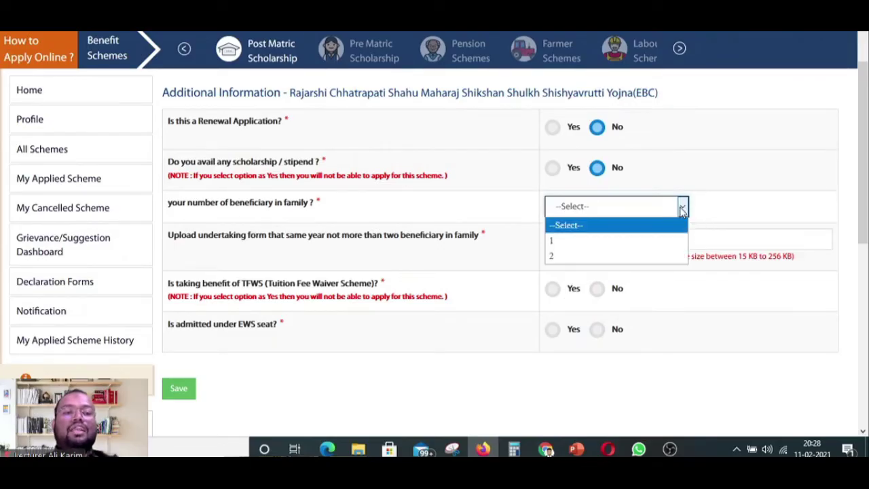
{"action": "left_click", "coordinate": [647, 240]}
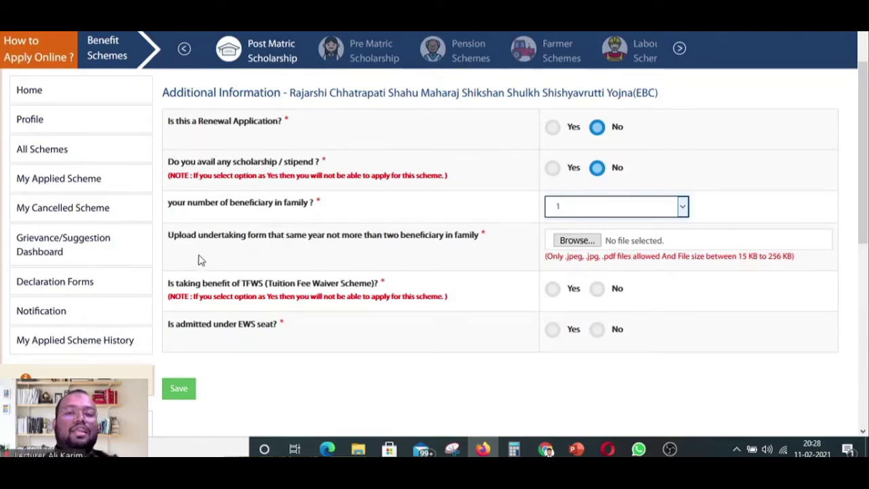
- In Declaration Forms, choose Directorate of Technical Education and the Rajarshi Chhatrapati Shahu Maharaj (EBC) scheme, and open its beneficiary format
{"action": "left_click", "coordinate": [71, 286]}
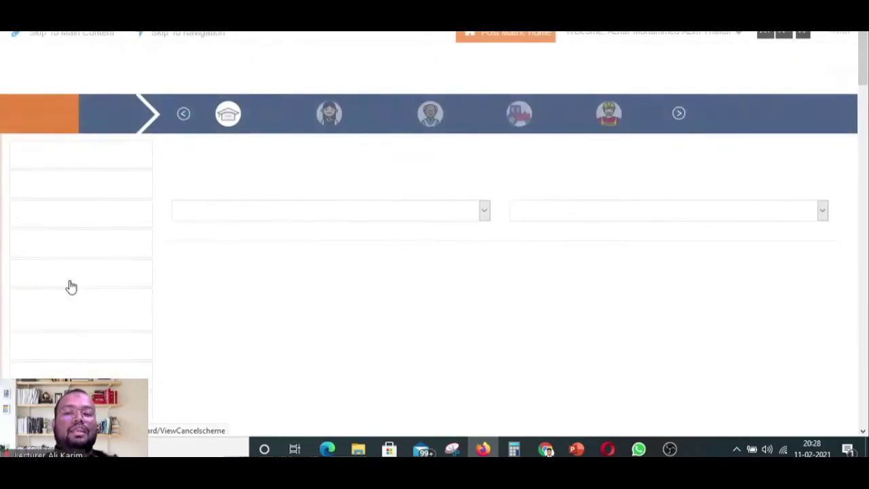
{"action": "left_click", "coordinate": [438, 212]}
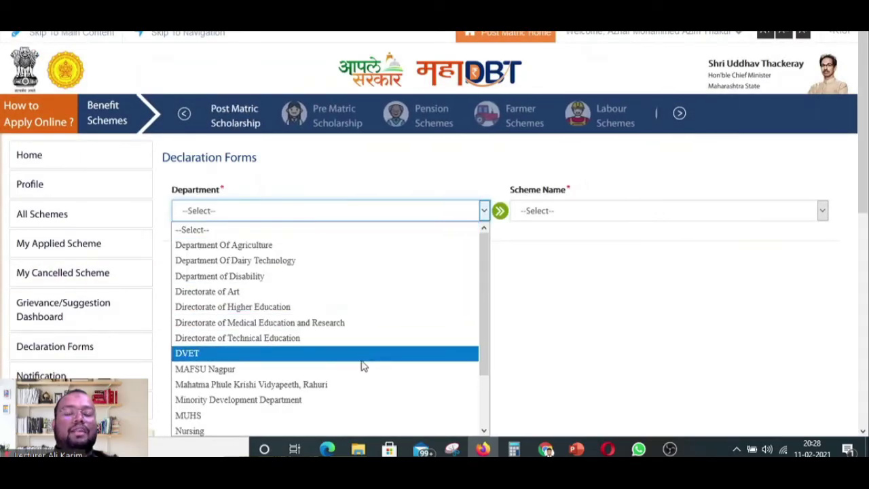
{"action": "scroll", "coordinate": [359, 364], "scroll_direction": "down", "scroll_amount": 1}
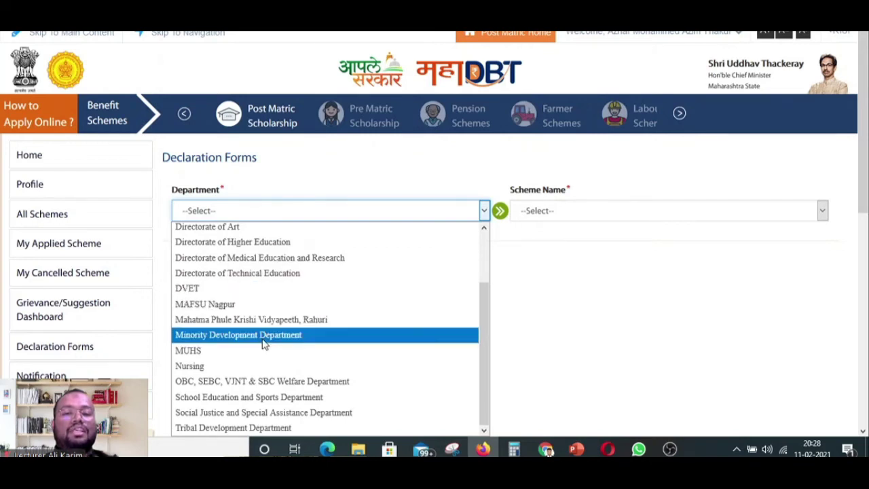
{"action": "left_click", "coordinate": [267, 280]}
{"action": "left_click", "coordinate": [574, 215]}
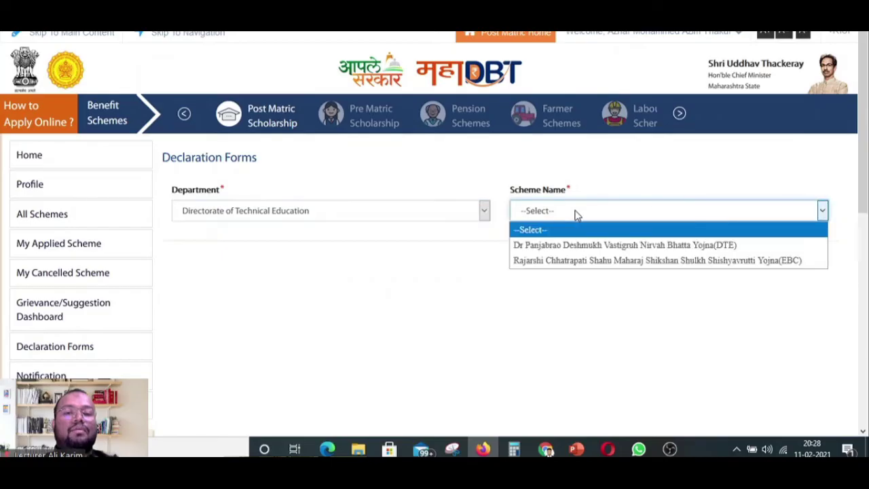
{"action": "left_click", "coordinate": [583, 260]}
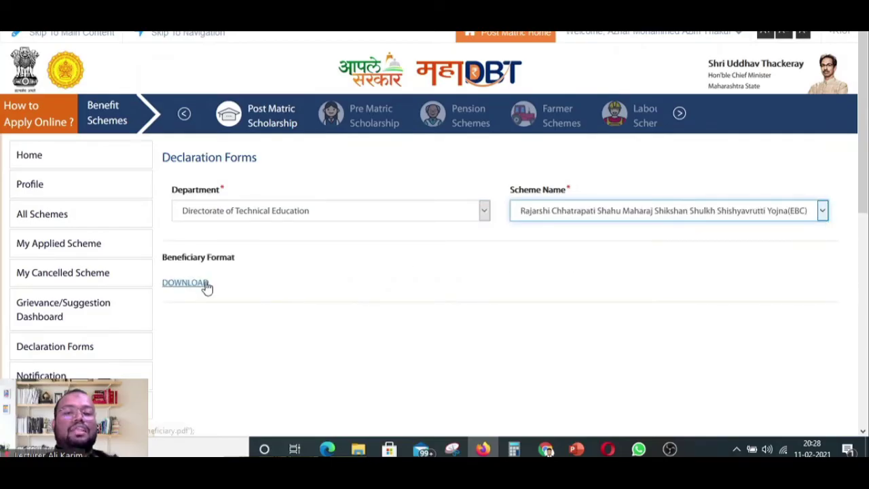
{"action": "left_click", "coordinate": [206, 286]}
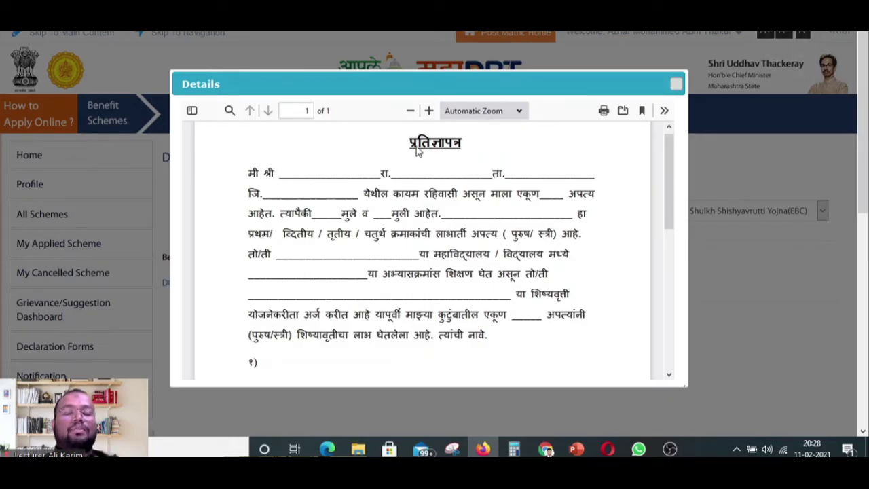
- Read the beneficiary declaration form through to its signature, date and place fields and close it
{"action": "mouse_move", "coordinate": [185, 141]}
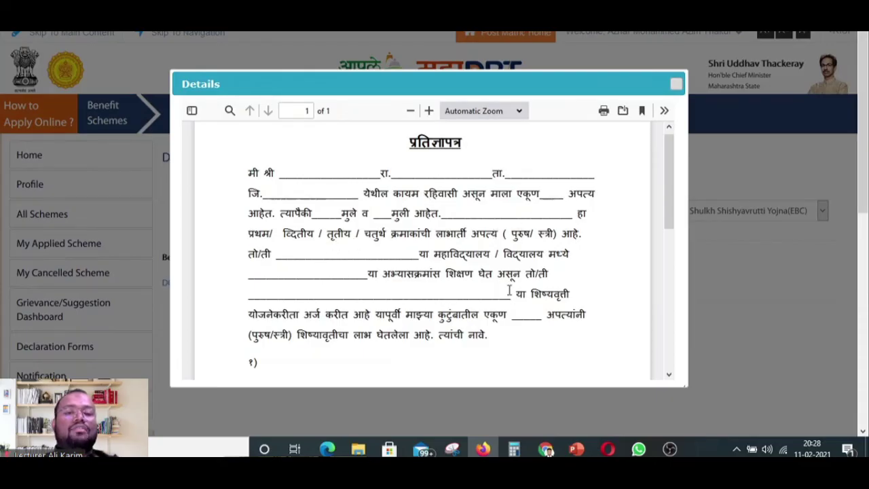
{"action": "scroll", "coordinate": [510, 290], "scroll_direction": "down", "scroll_amount": 10}
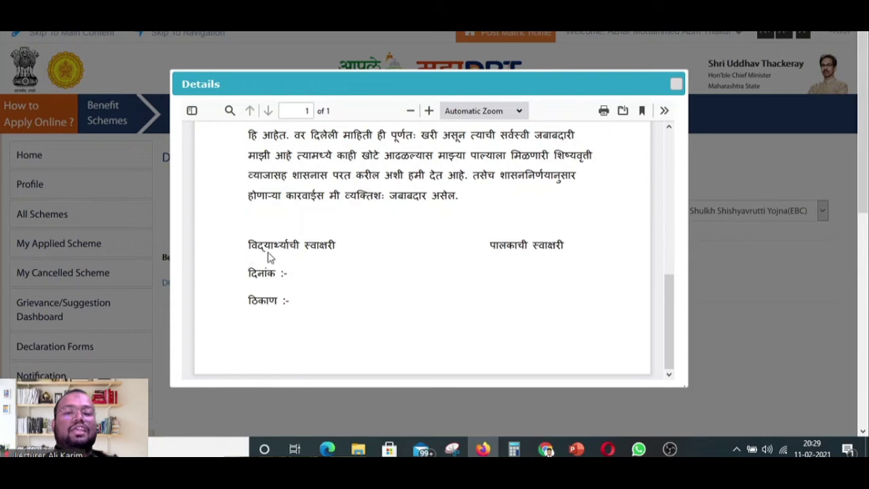
{"action": "scroll", "coordinate": [351, 290], "scroll_direction": "down", "scroll_amount": 3}
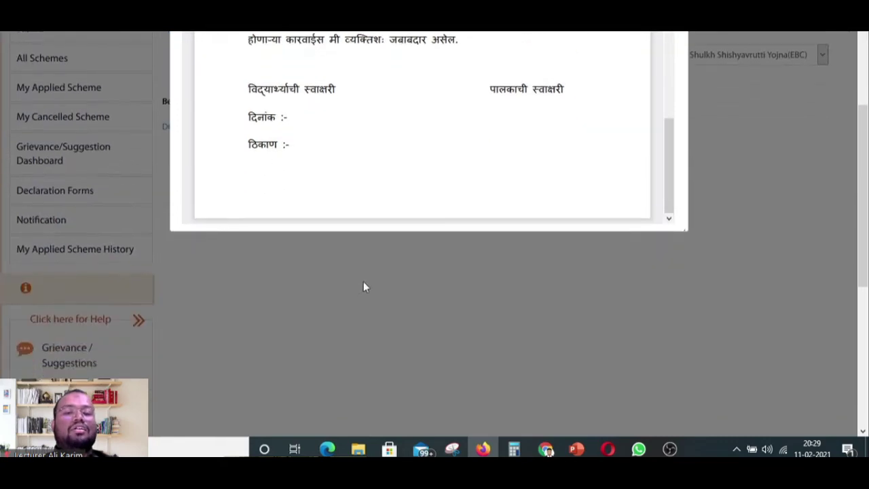
{"action": "scroll", "coordinate": [453, 238], "scroll_direction": "up", "scroll_amount": 3}
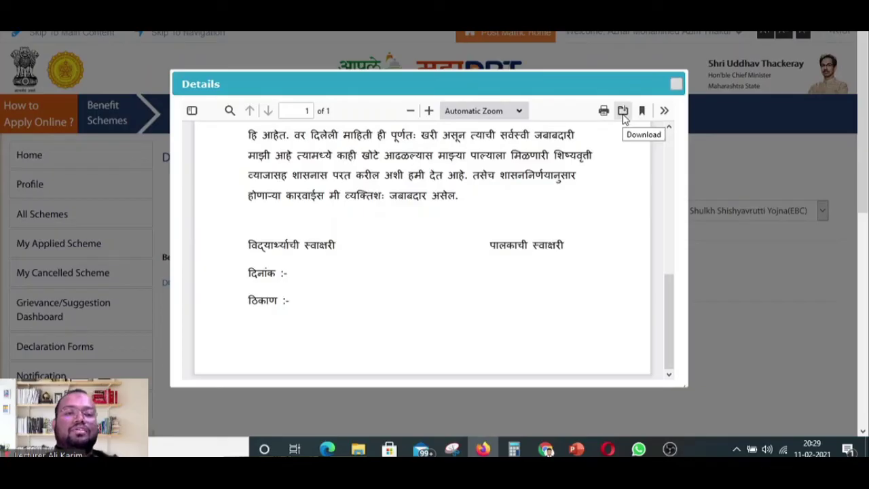
{"action": "left_click", "coordinate": [676, 84]}
- In All Schemes, search the Directorate of Technical Education for the Rajarshi Chhatrapati Shahu Maharaj (EBC) scheme and start applying for it
{"action": "scroll", "coordinate": [307, 221], "scroll_direction": "down", "scroll_amount": 1}
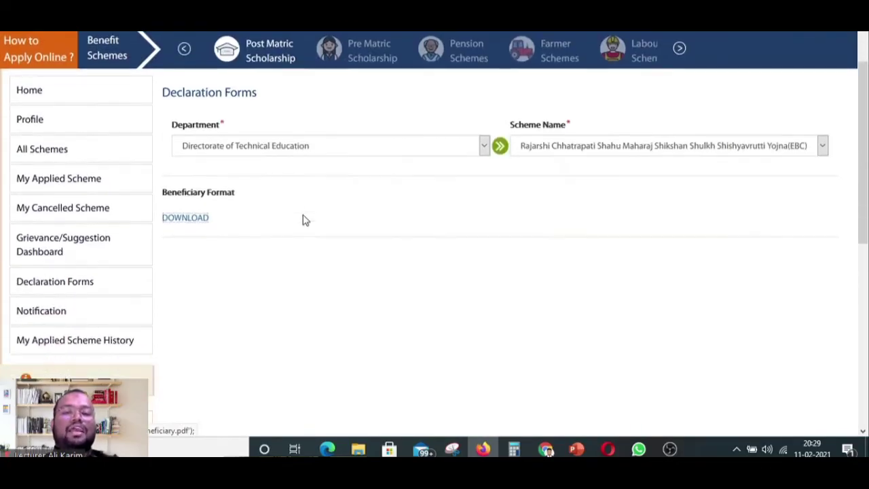
{"action": "left_click", "coordinate": [60, 155]}
{"action": "left_click", "coordinate": [426, 238]}
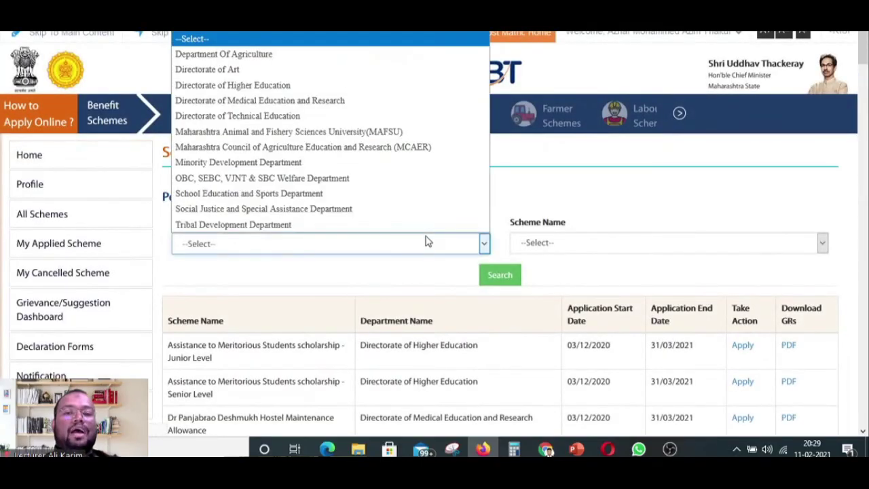
{"action": "left_click", "coordinate": [314, 255]}
{"action": "left_click", "coordinate": [272, 117]}
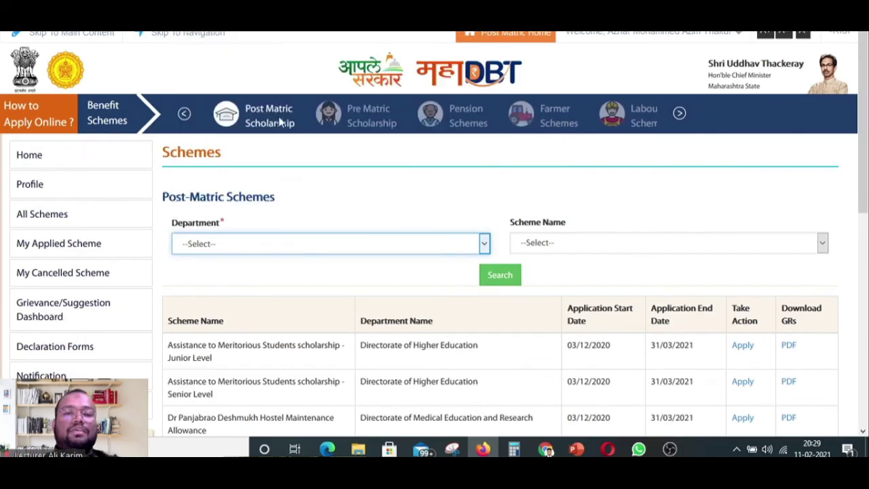
{"action": "left_click", "coordinate": [645, 251]}
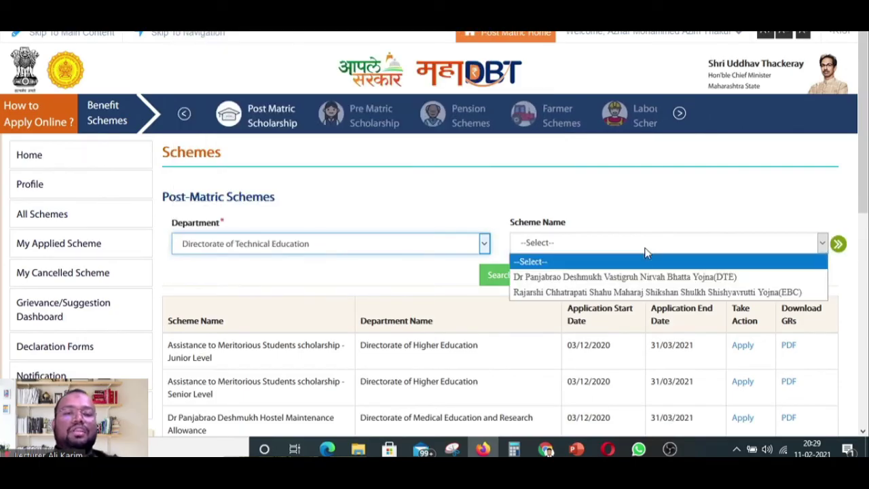
{"action": "left_click", "coordinate": [652, 292]}
{"action": "left_click", "coordinate": [495, 286]}
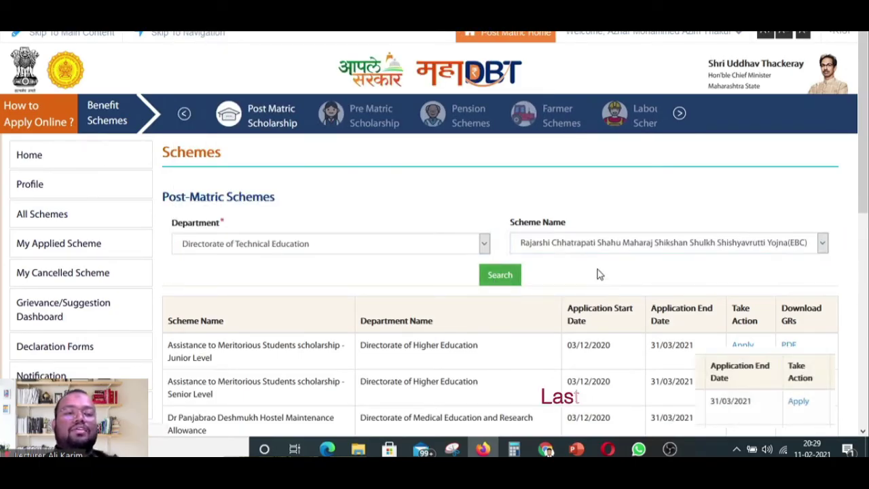
{"action": "scroll", "coordinate": [598, 275], "scroll_direction": "down", "scroll_amount": 1}
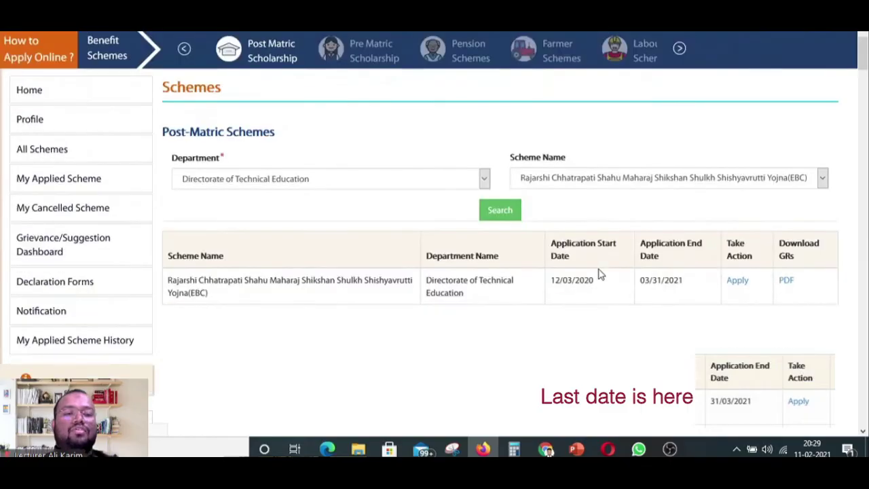
{"action": "left_click", "coordinate": [720, 283]}
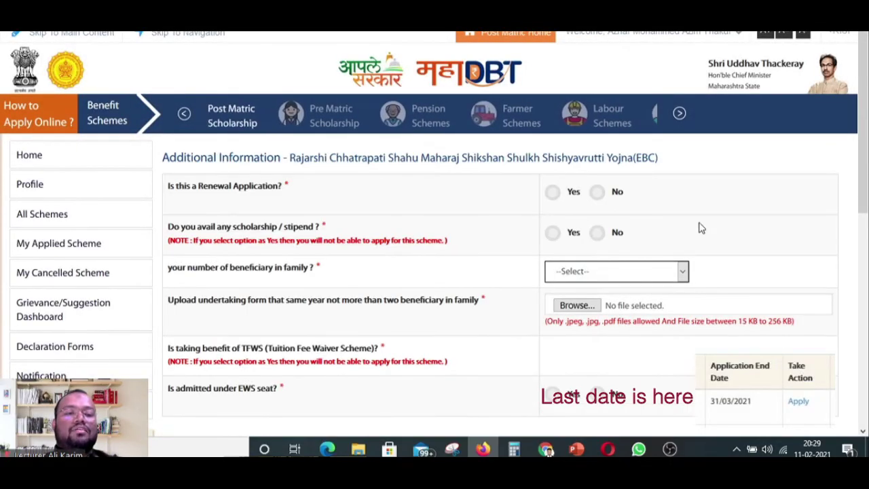
- Answer No to renewal application and to availing any scholarship or stipend, and set the number of beneficiaries in family to 1
{"action": "scroll", "coordinate": [593, 210], "scroll_direction": "down", "scroll_amount": 1}
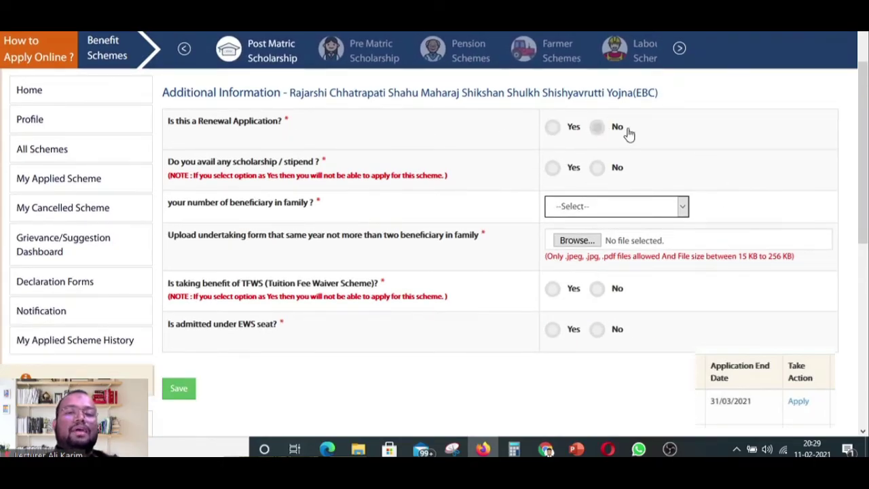
{"action": "left_click", "coordinate": [598, 129]}
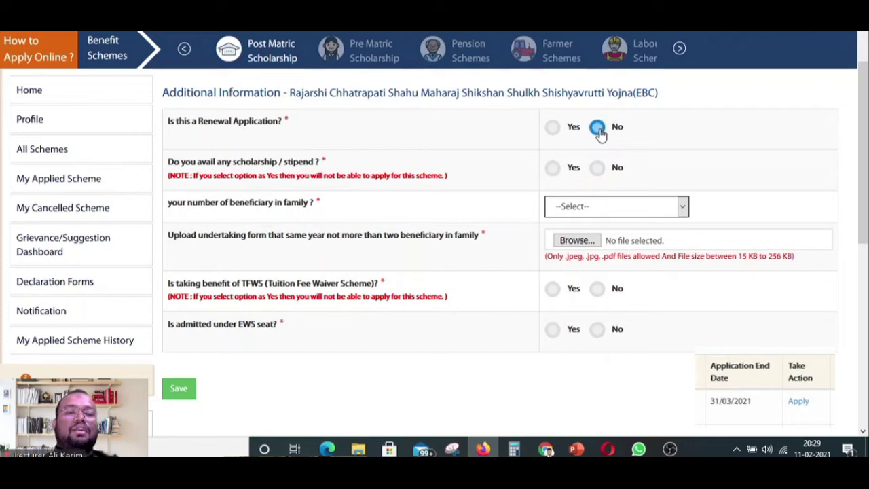
{"action": "left_click", "coordinate": [600, 171]}
{"action": "left_click", "coordinate": [603, 209]}
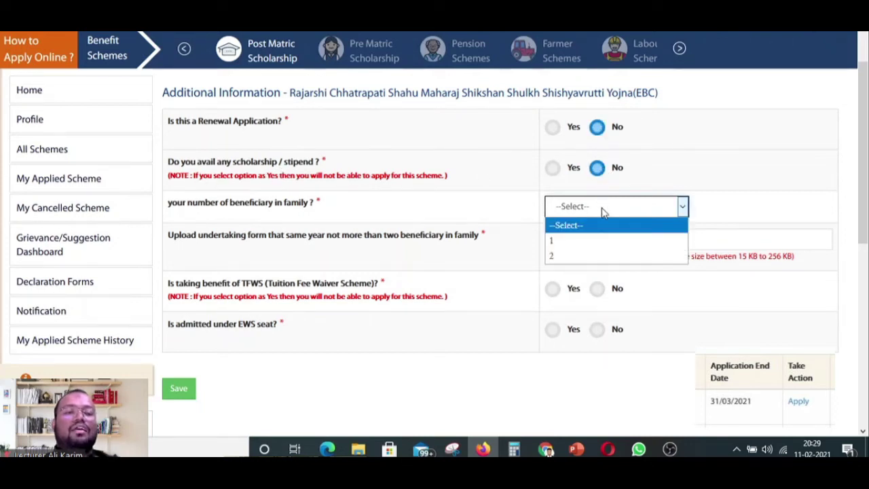
{"action": "left_click", "coordinate": [592, 243]}
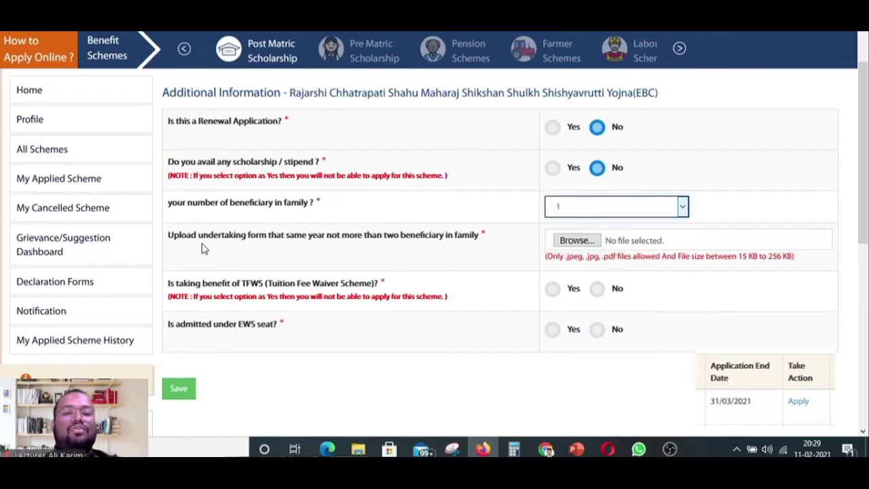
- Upload the Pratigya Patr image as the undertaking form for not more than two beneficiaries in the family
{"action": "left_click", "coordinate": [575, 241]}
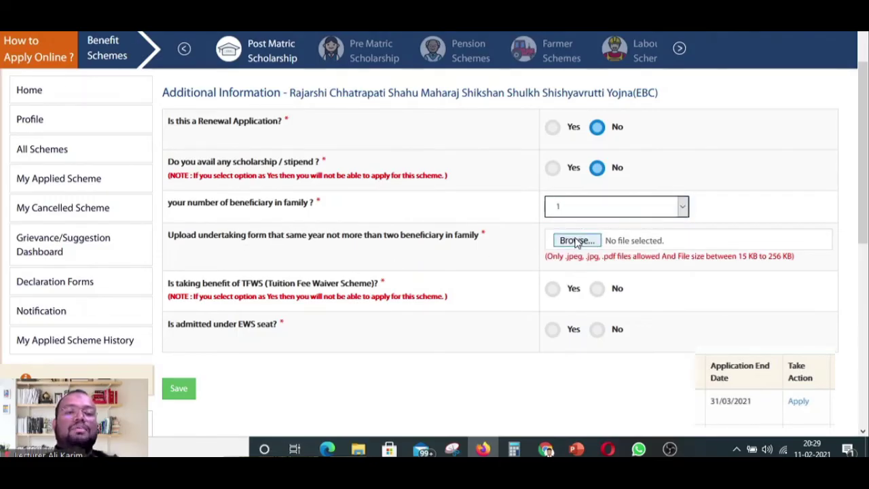
{"action": "scroll", "coordinate": [64, 116], "scroll_direction": "up", "scroll_amount": 3}
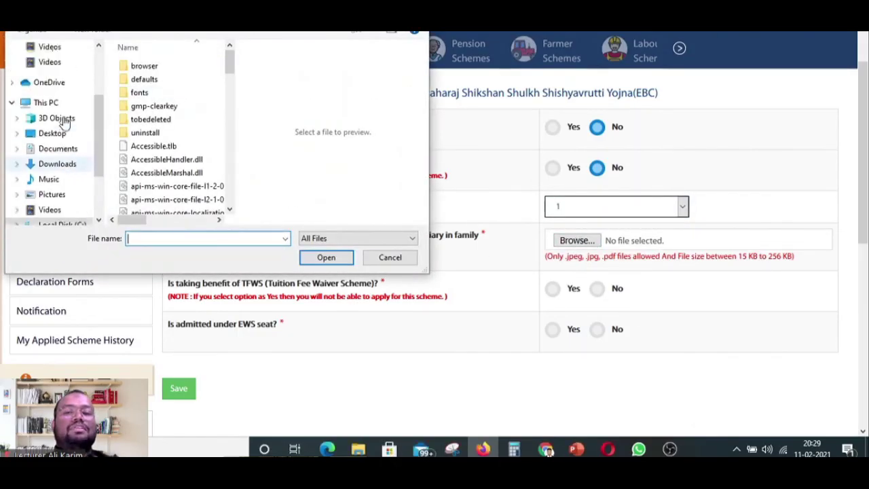
{"action": "left_click", "coordinate": [51, 63]}
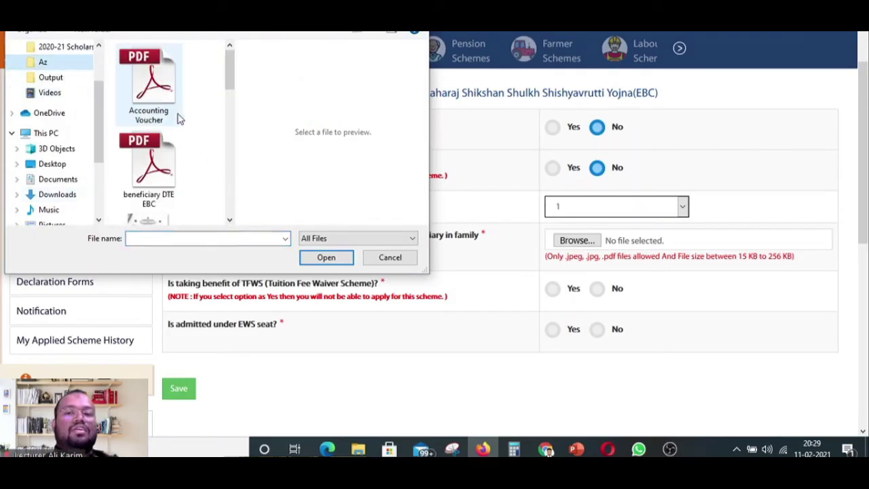
{"action": "scroll", "coordinate": [190, 160], "scroll_direction": "down", "scroll_amount": 6}
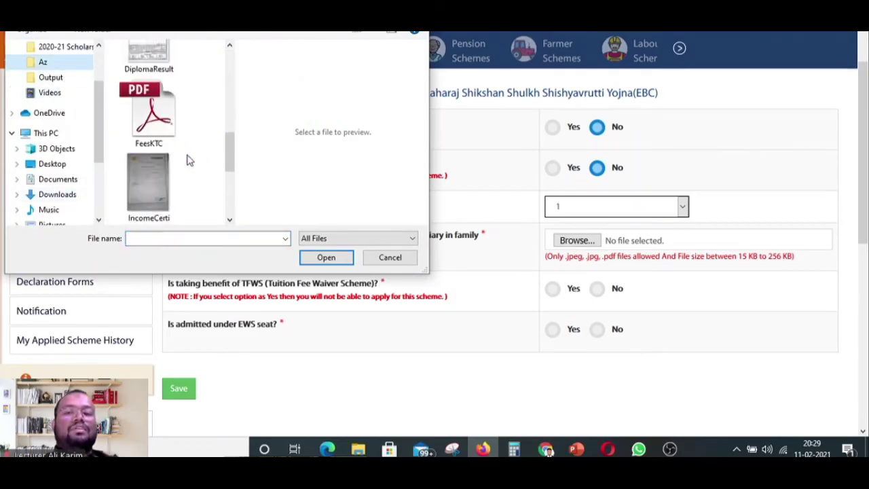
{"action": "scroll", "coordinate": [190, 160], "scroll_direction": "down", "scroll_amount": 2}
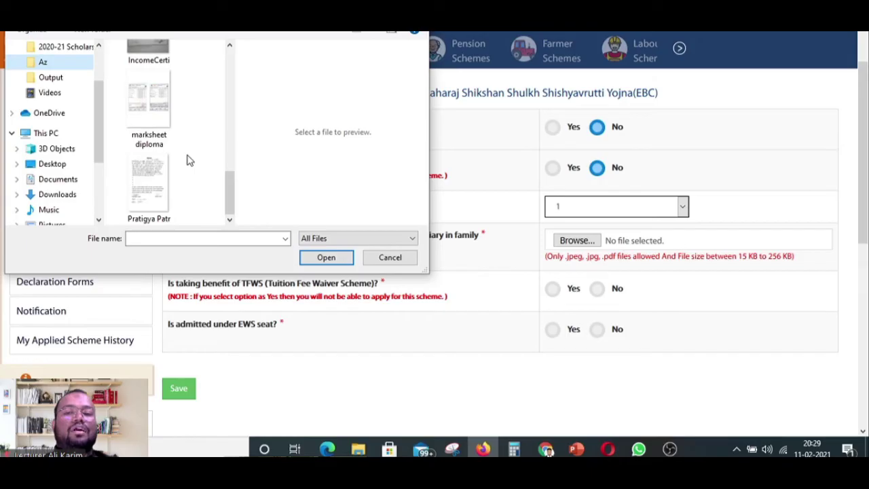
{"action": "left_click", "coordinate": [161, 204]}
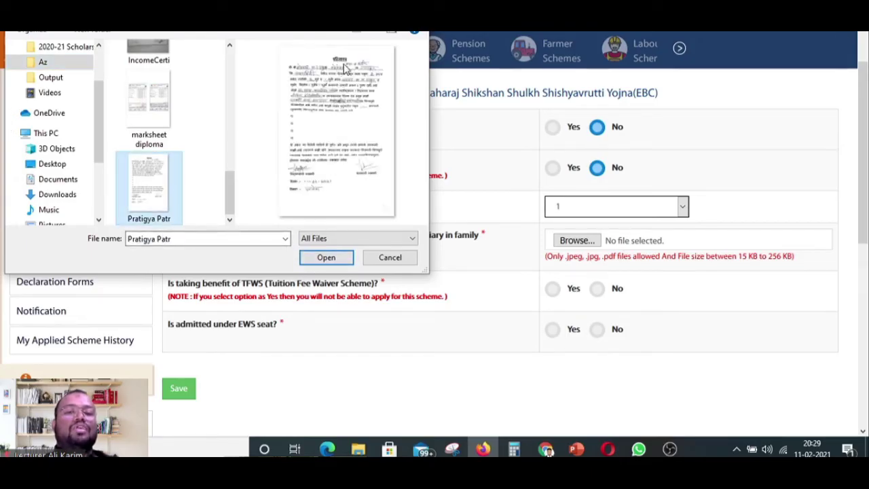
{"action": "left_click", "coordinate": [324, 259]}
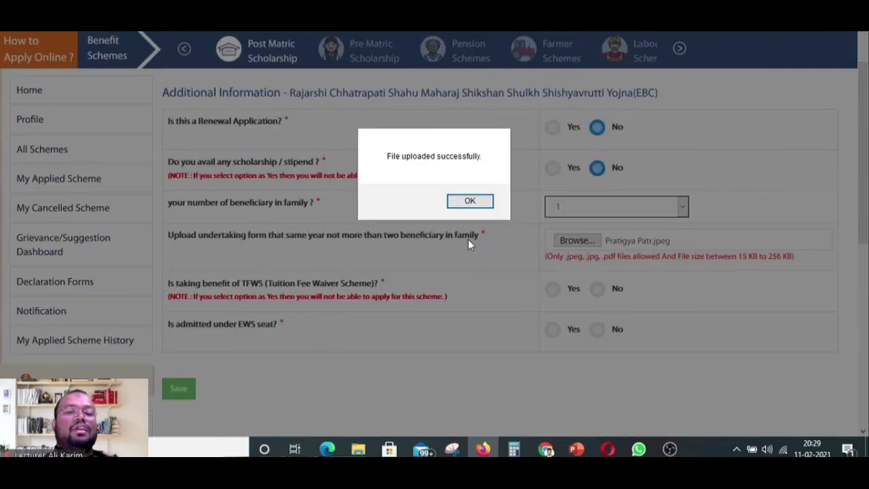
{"action": "left_click", "coordinate": [468, 208]}
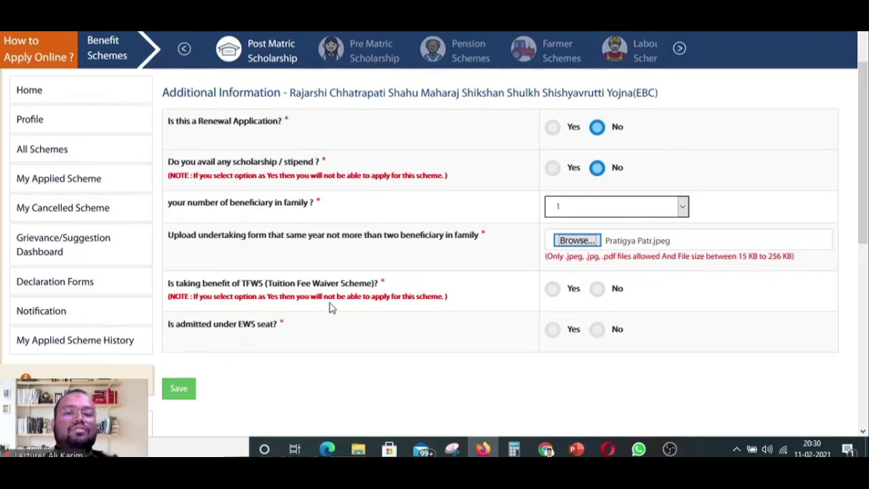
- Answer No to taking TFWS benefit and to being admitted under an EWS seat, and save the additional information
{"action": "left_click", "coordinate": [598, 293]}
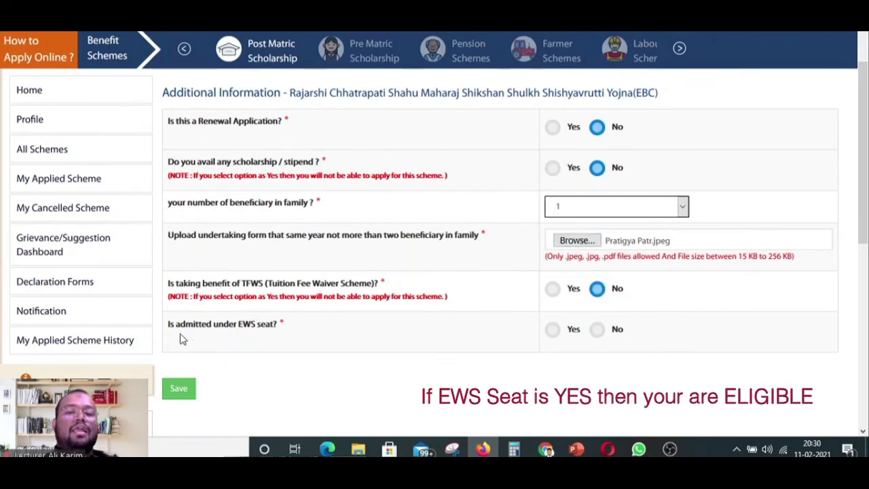
{"action": "left_click", "coordinate": [601, 331]}
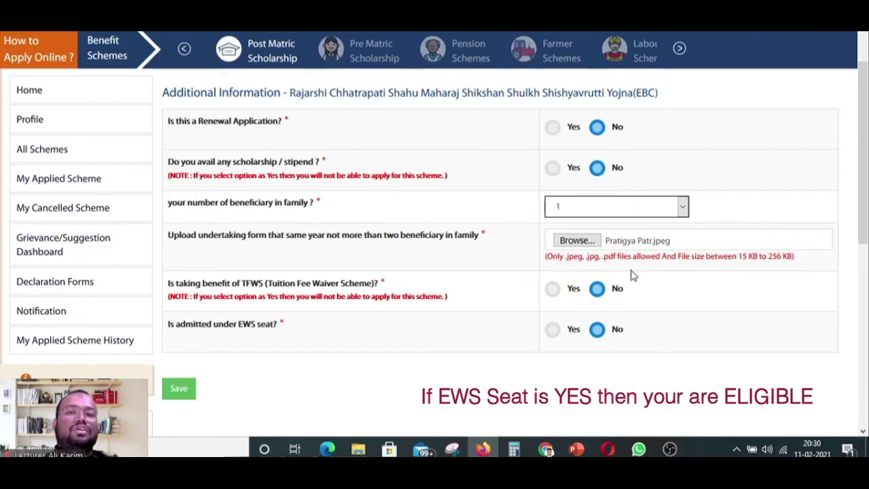
{"action": "scroll", "coordinate": [632, 275], "scroll_direction": "down", "scroll_amount": 2}
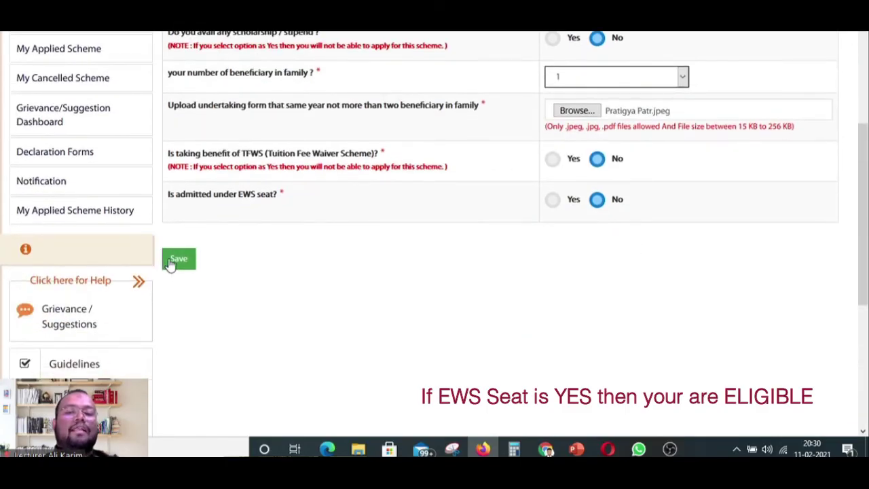
{"action": "scroll", "coordinate": [173, 265], "scroll_direction": "up", "scroll_amount": 3}
{"action": "scroll", "coordinate": [204, 262], "scroll_direction": "down", "scroll_amount": 1}
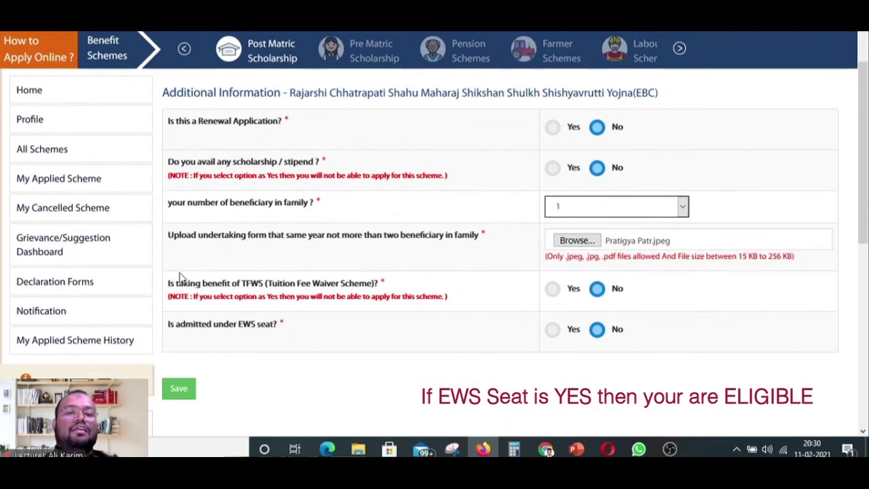
{"action": "left_click", "coordinate": [179, 388]}
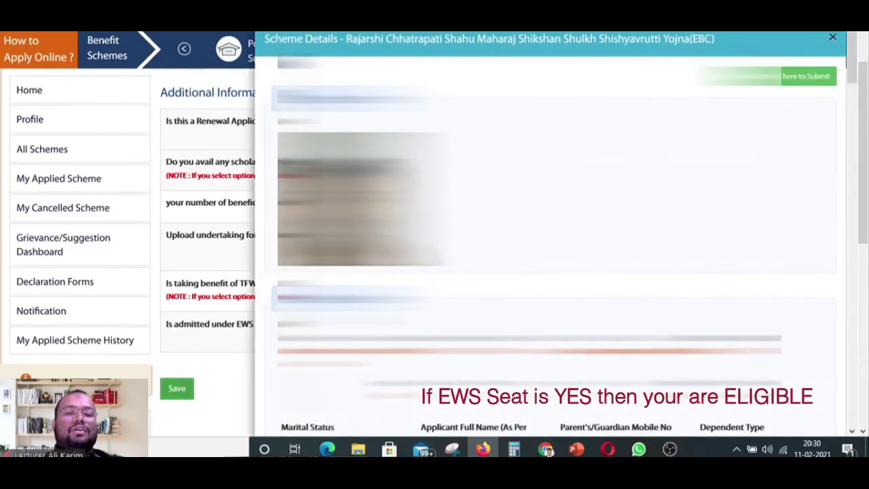
- Review the EBC scheme details through to the end and accept the scholarship's terms and conditions
{"action": "scroll", "coordinate": [554, 238], "scroll_direction": "down", "scroll_amount": 10}
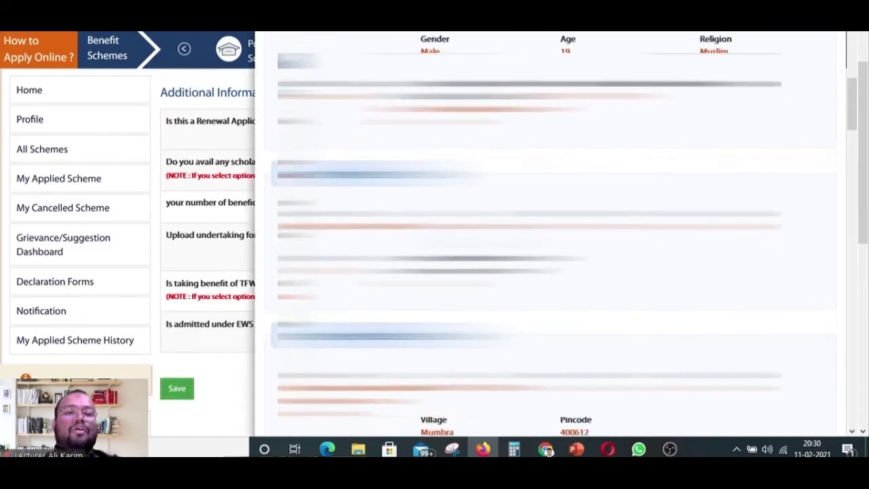
{"action": "scroll", "coordinate": [554, 238], "scroll_direction": "down", "scroll_amount": 10}
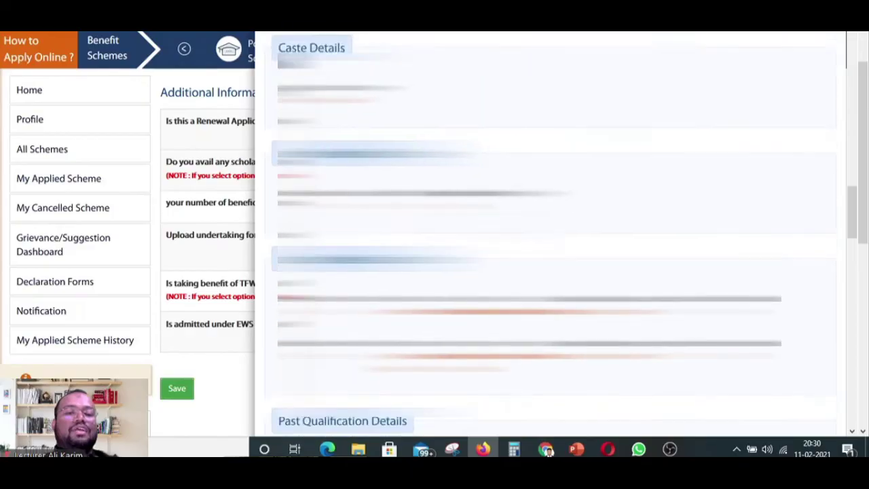
{"action": "scroll", "coordinate": [553, 235], "scroll_direction": "down", "scroll_amount": 10}
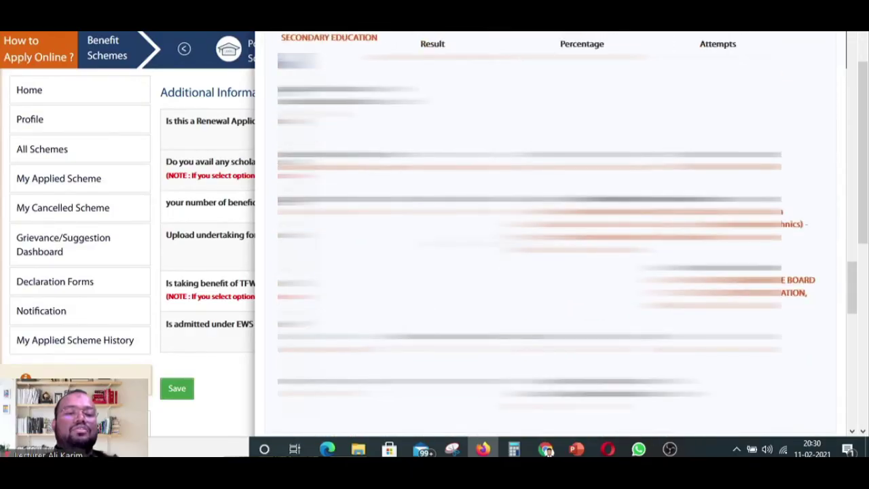
{"action": "scroll", "coordinate": [554, 234], "scroll_direction": "down", "scroll_amount": 8}
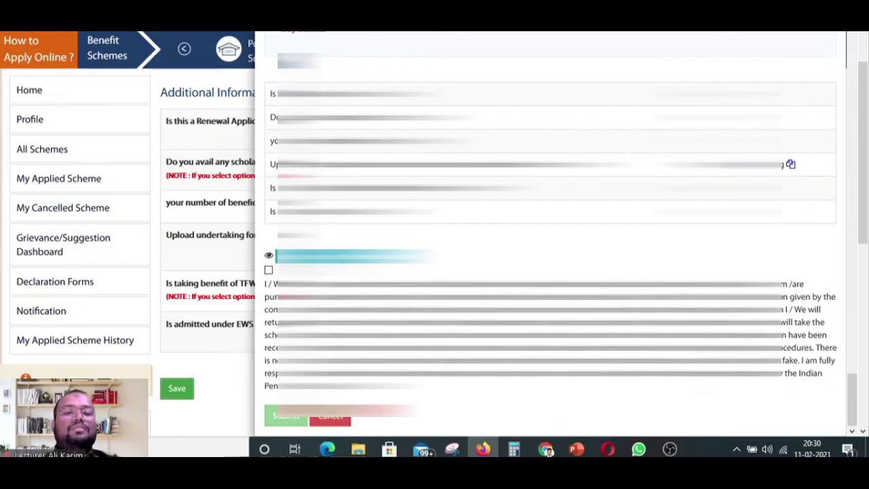
{"action": "left_click", "coordinate": [268, 270]}
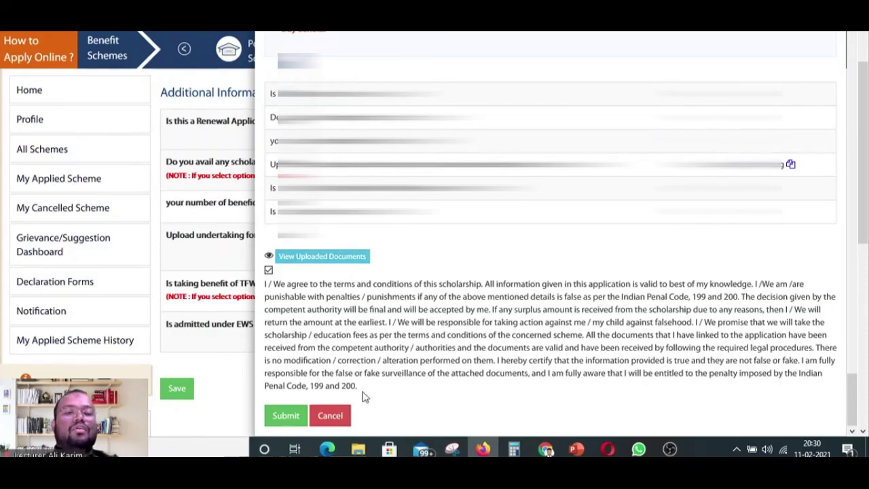
- Check the list of uploaded documents, submit the EBC scheme application and dismiss the confirmation
{"action": "left_click", "coordinate": [324, 260]}
{"action": "scroll", "coordinate": [780, 267], "scroll_direction": "down", "scroll_amount": 1}
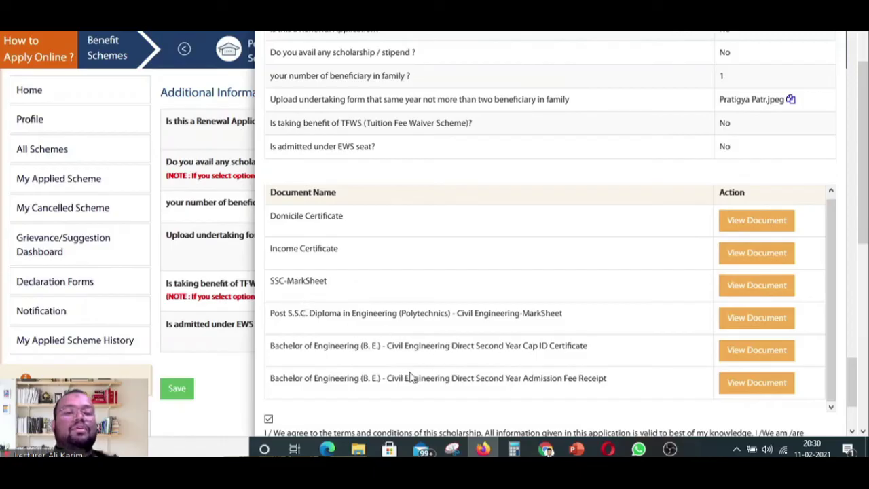
{"action": "scroll", "coordinate": [484, 393], "scroll_direction": "down", "scroll_amount": 3}
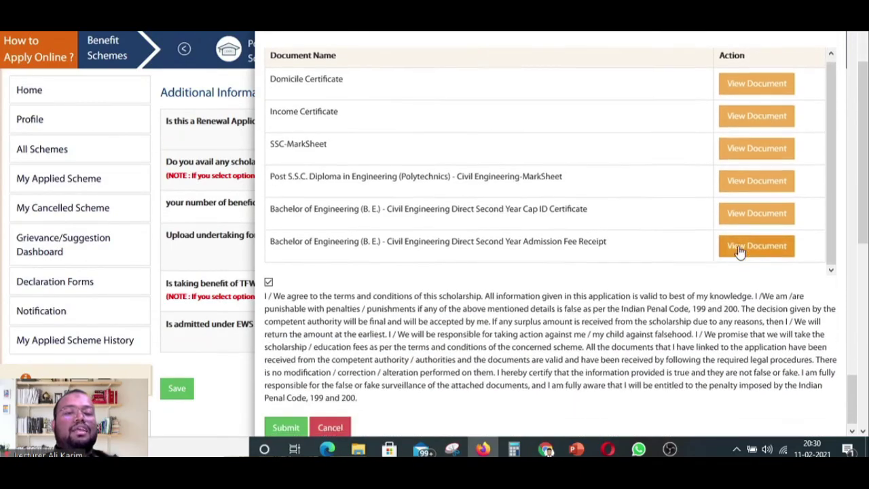
{"action": "left_click", "coordinate": [286, 414]}
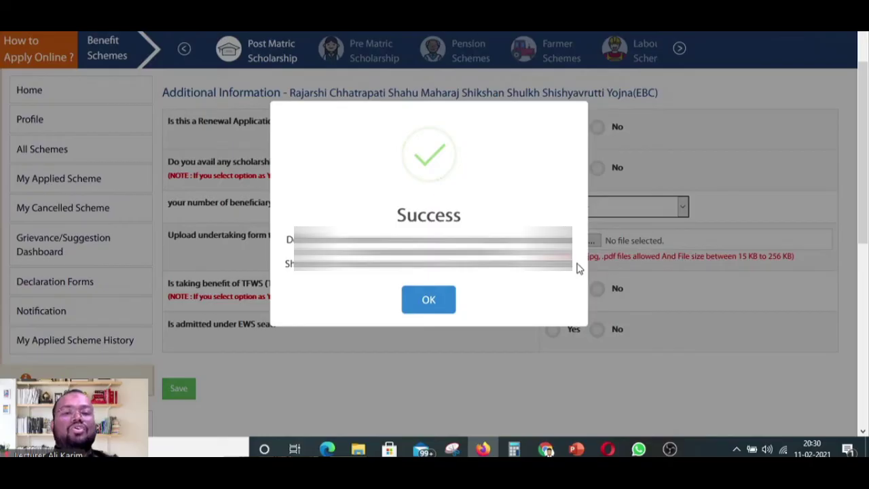
{"action": "left_click", "coordinate": [442, 305]}
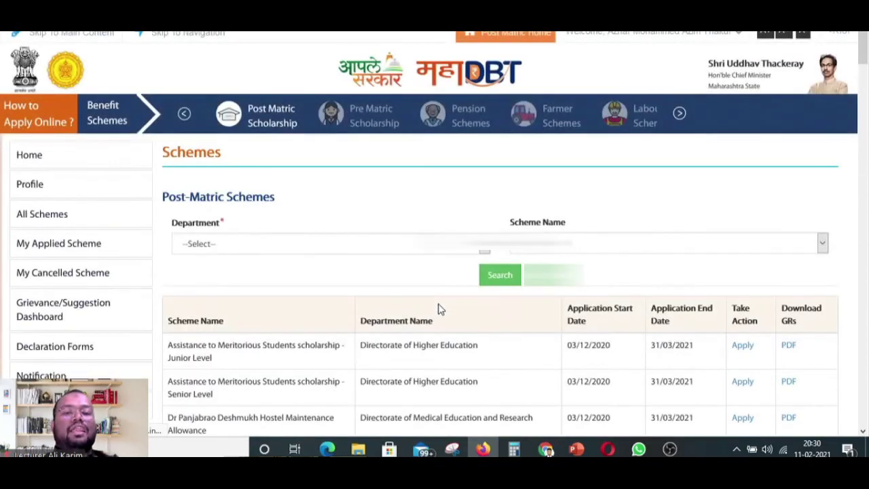
{"action": "scroll", "coordinate": [438, 309], "scroll_direction": "down", "scroll_amount": 10}
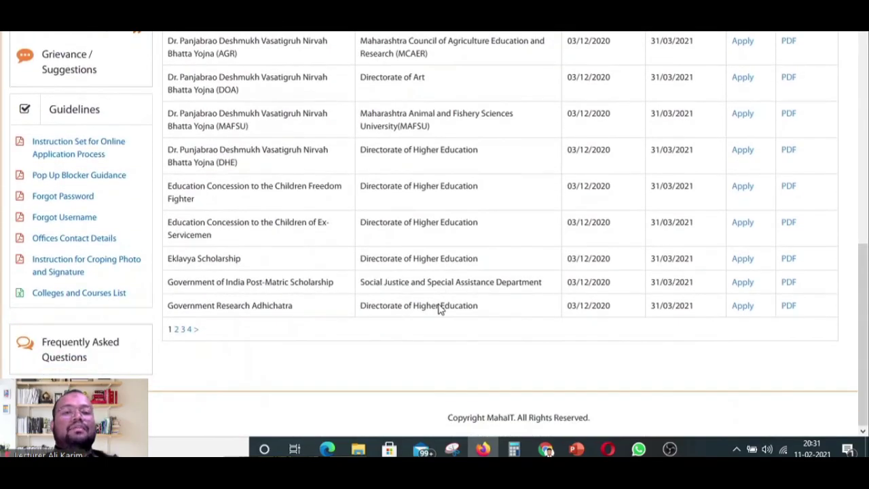
{"action": "scroll", "coordinate": [438, 309], "scroll_direction": "up", "scroll_amount": 10}
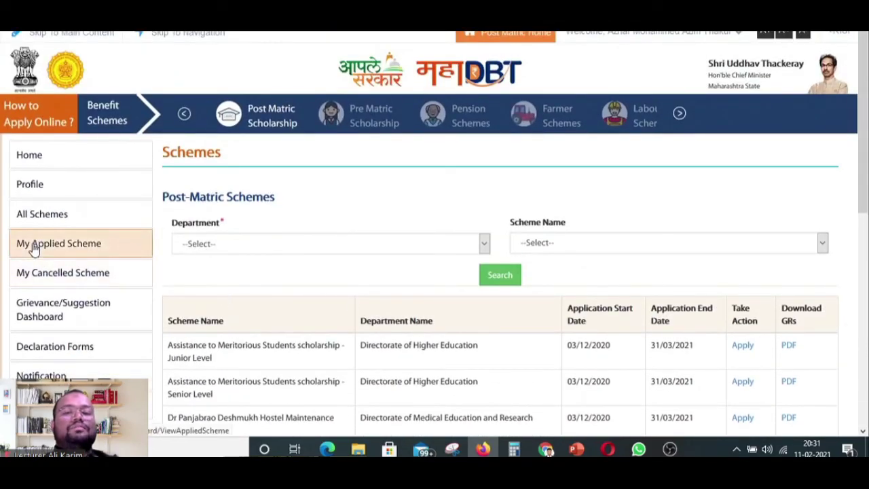
- Check the applied schemes under scrutiny and approved, and view the EBC application's scrutiny and allotment status
{"action": "left_click", "coordinate": [34, 248]}
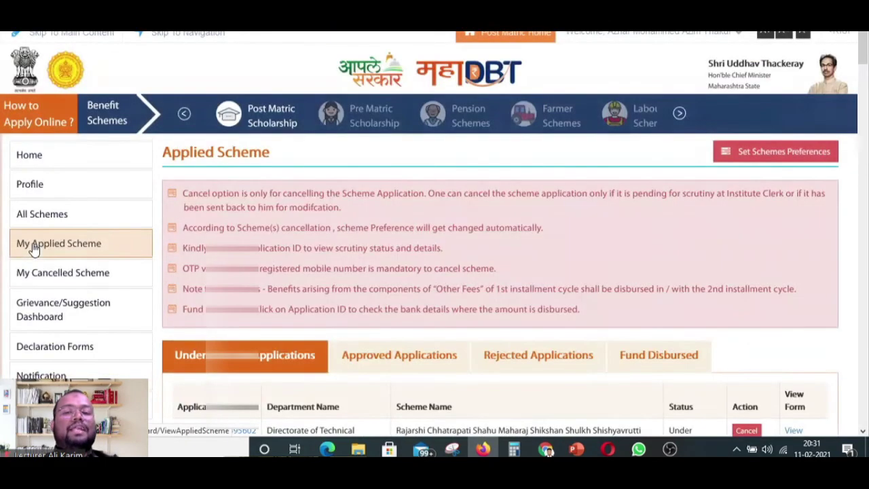
{"action": "scroll", "coordinate": [292, 227], "scroll_direction": "down", "scroll_amount": 3}
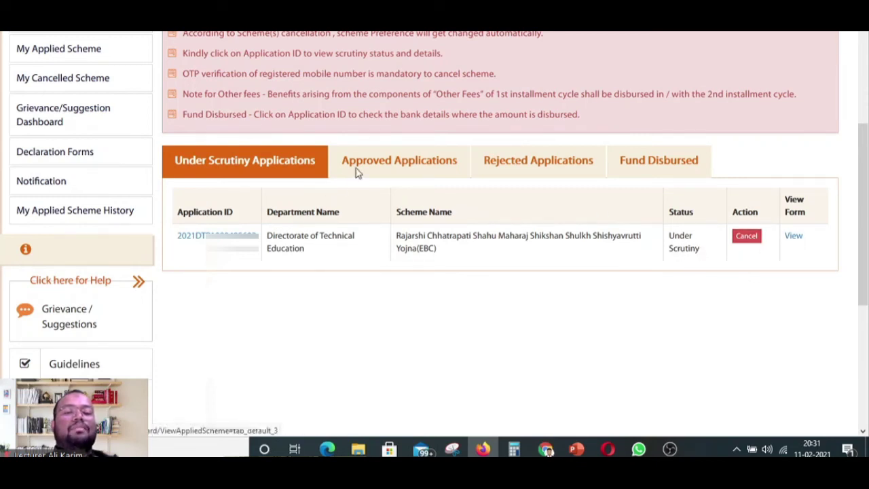
{"action": "left_click", "coordinate": [387, 163]}
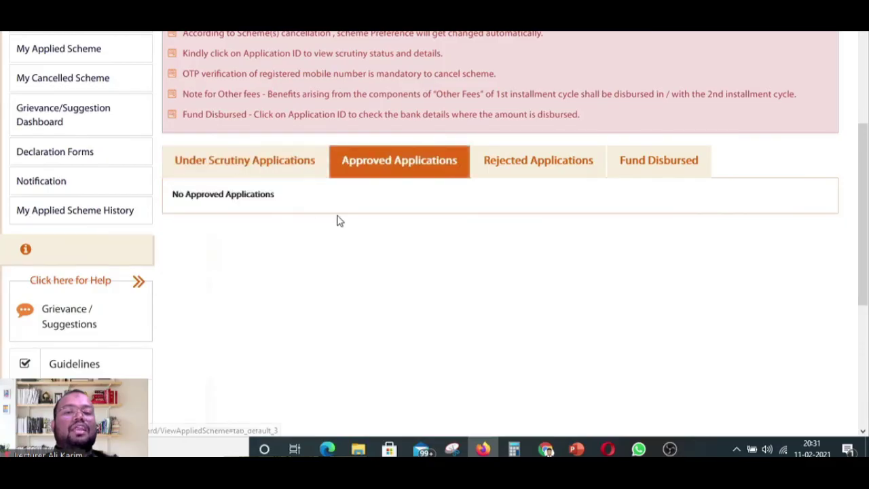
{"action": "left_click", "coordinate": [252, 159]}
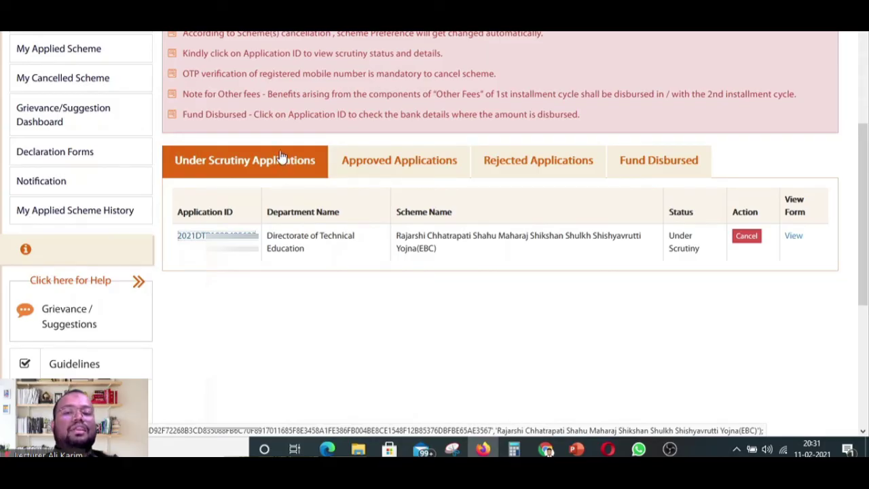
{"action": "left_click", "coordinate": [241, 234]}
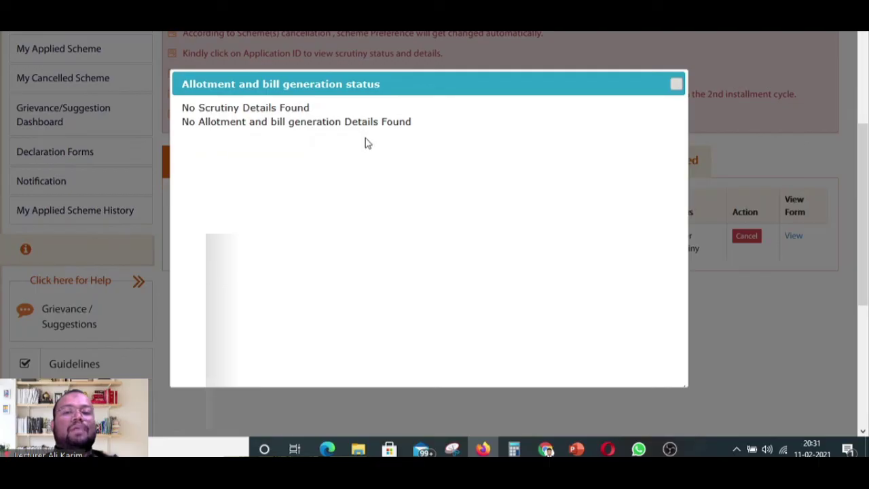
{"action": "left_click", "coordinate": [676, 90]}
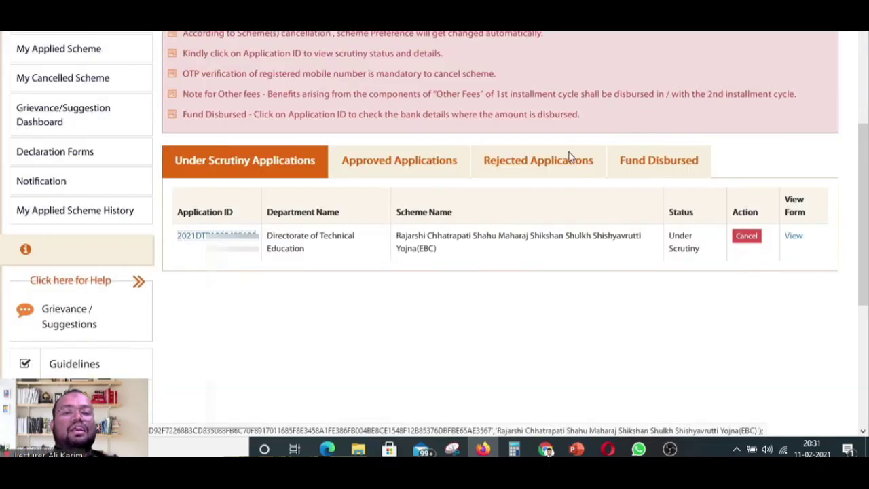
- Open the submitted EBC application form and review all its sections through to the attached documents list
{"action": "left_click", "coordinate": [794, 236]}
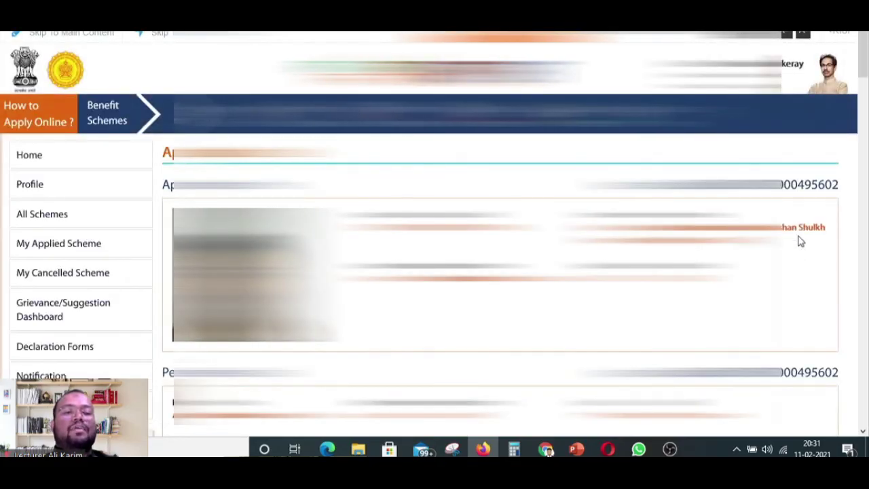
{"action": "scroll", "coordinate": [801, 241], "scroll_direction": "down", "scroll_amount": 7}
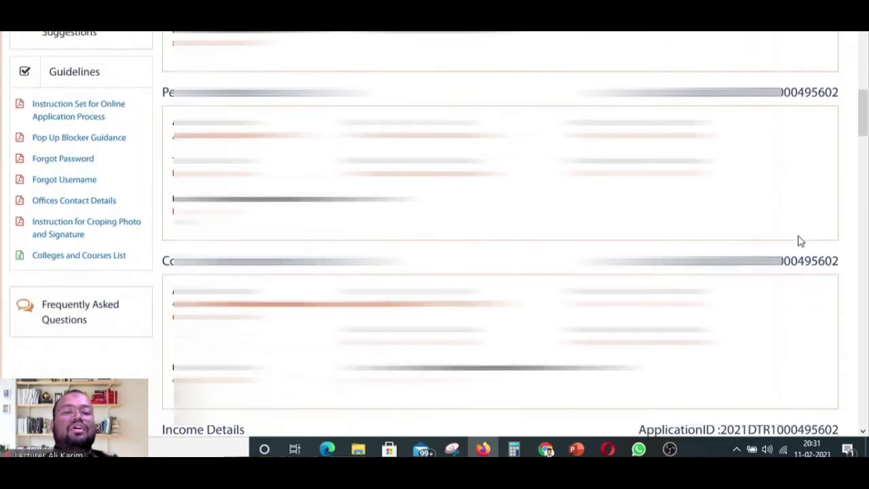
{"action": "scroll", "coordinate": [801, 242], "scroll_direction": "down", "scroll_amount": 12}
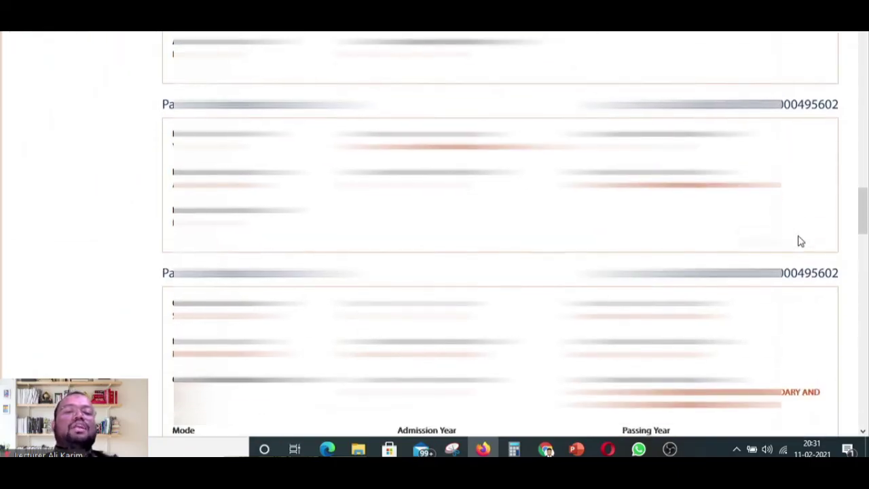
{"action": "scroll", "coordinate": [800, 241], "scroll_direction": "down", "scroll_amount": 10}
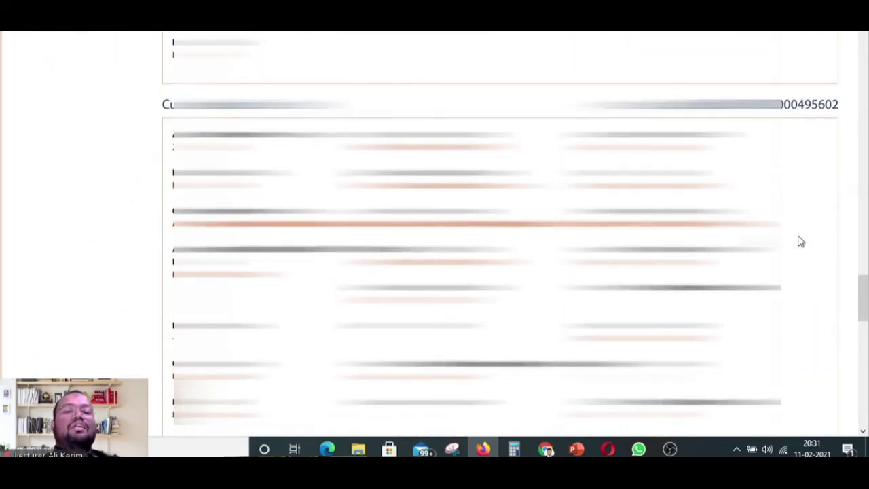
{"action": "scroll", "coordinate": [801, 241], "scroll_direction": "down", "scroll_amount": 8}
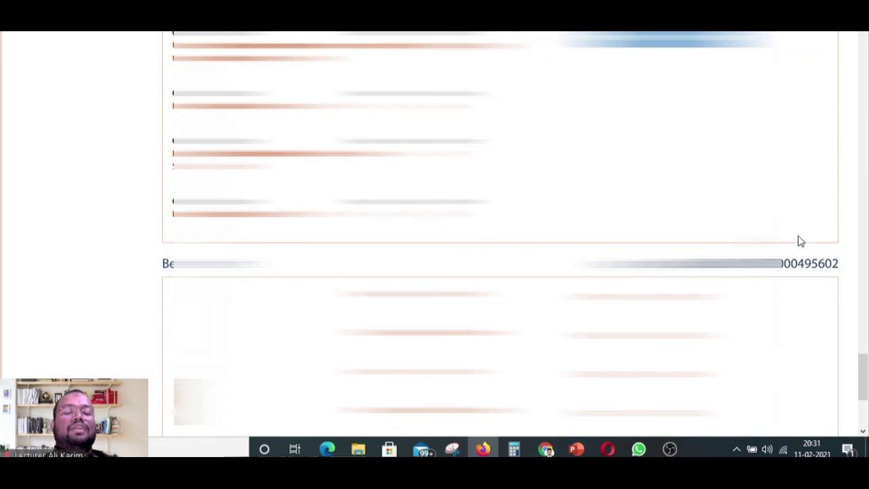
{"action": "scroll", "coordinate": [801, 241], "scroll_direction": "down", "scroll_amount": 3}
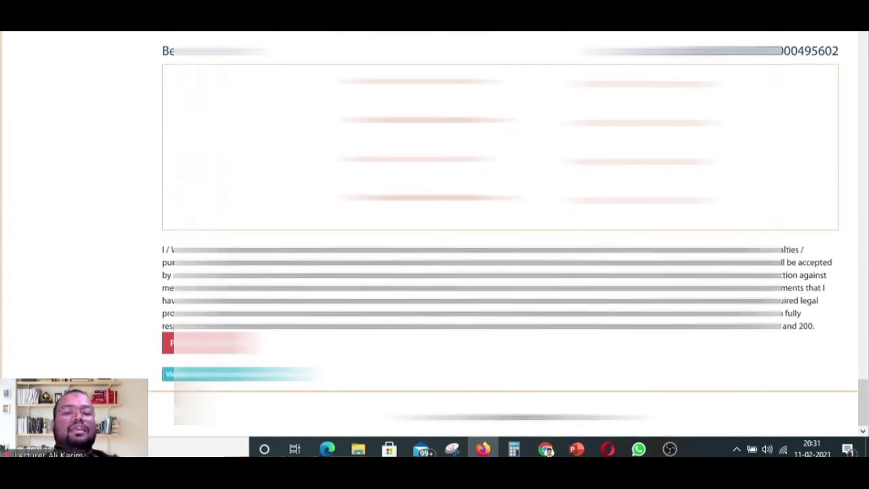
{"action": "scroll", "coordinate": [503, 231], "scroll_direction": "down", "scroll_amount": 3}
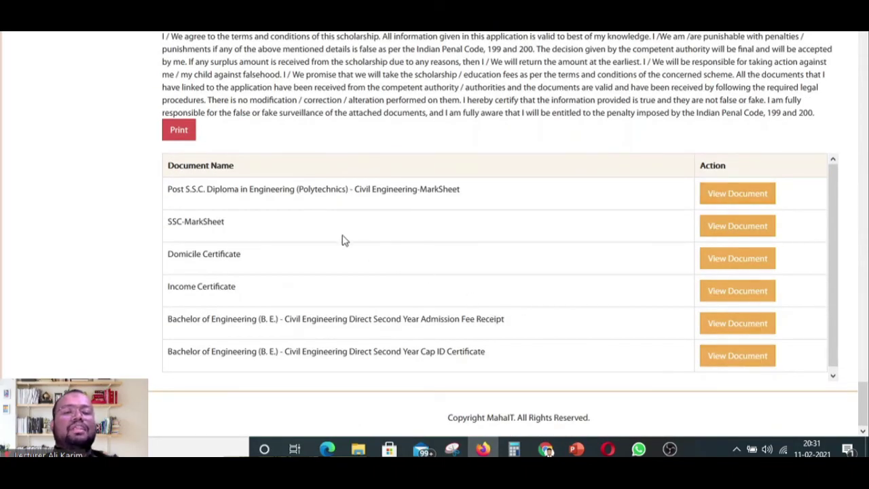
- Open the printable version of the submitted EBC application and review it through to the end
{"action": "left_click", "coordinate": [180, 133]}
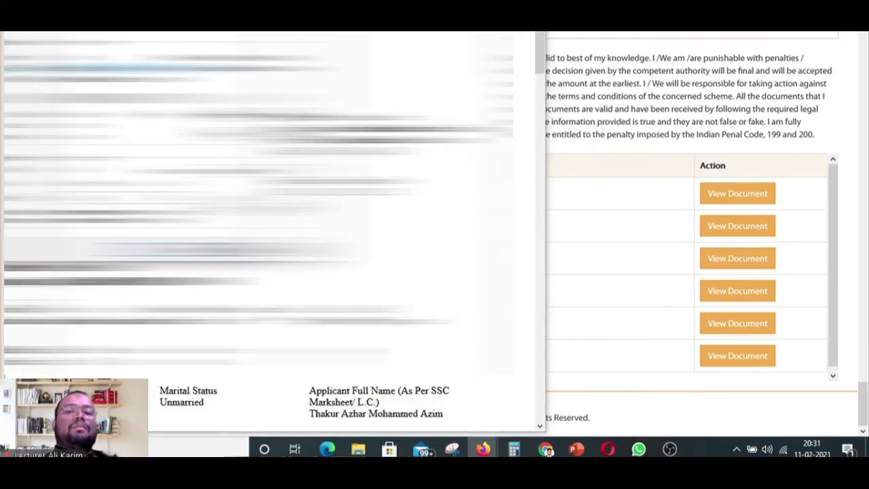
{"action": "scroll", "coordinate": [271, 231], "scroll_direction": "down", "scroll_amount": 20}
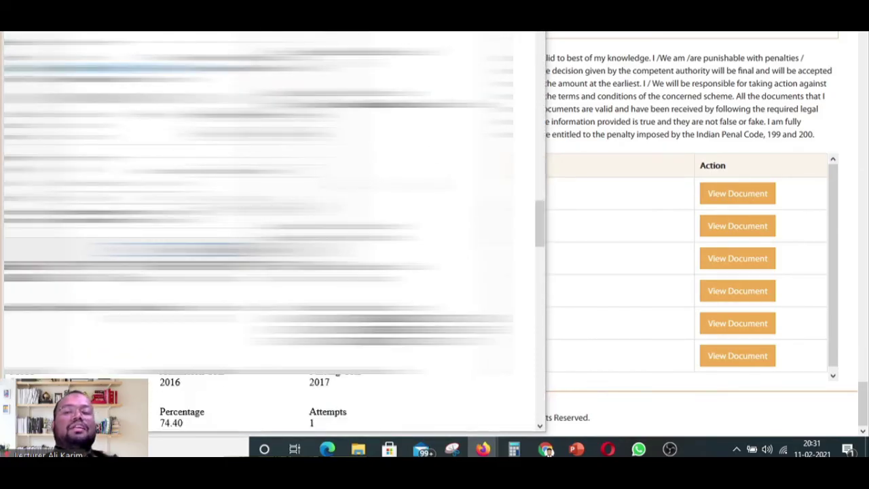
{"action": "scroll", "coordinate": [272, 231], "scroll_direction": "down", "scroll_amount": 15}
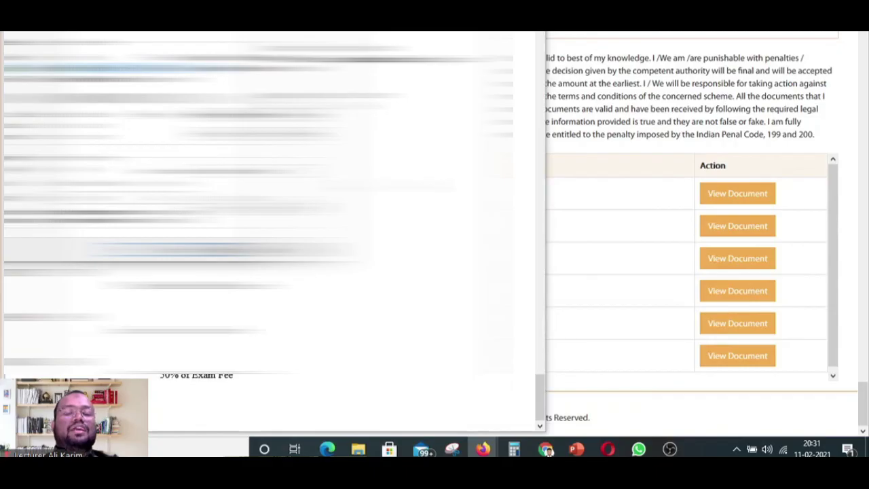